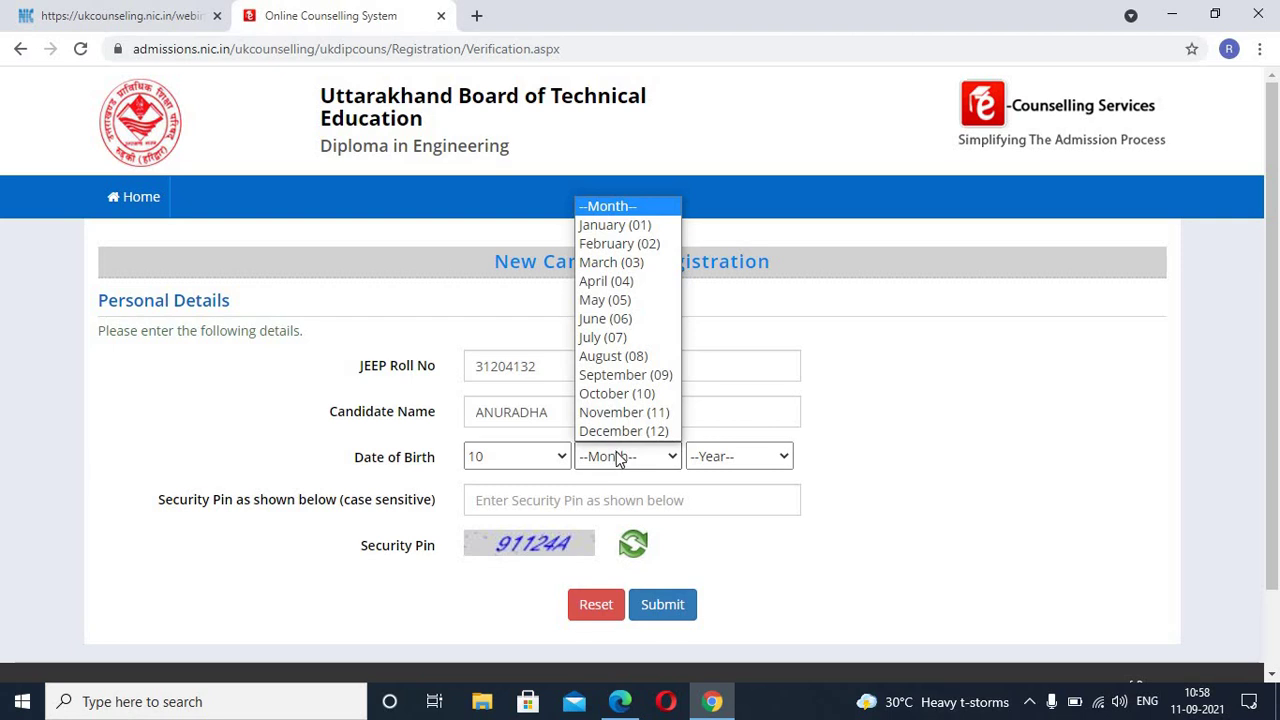
Step: Set the birth month to January and the birth year to 2004
click(611, 224)
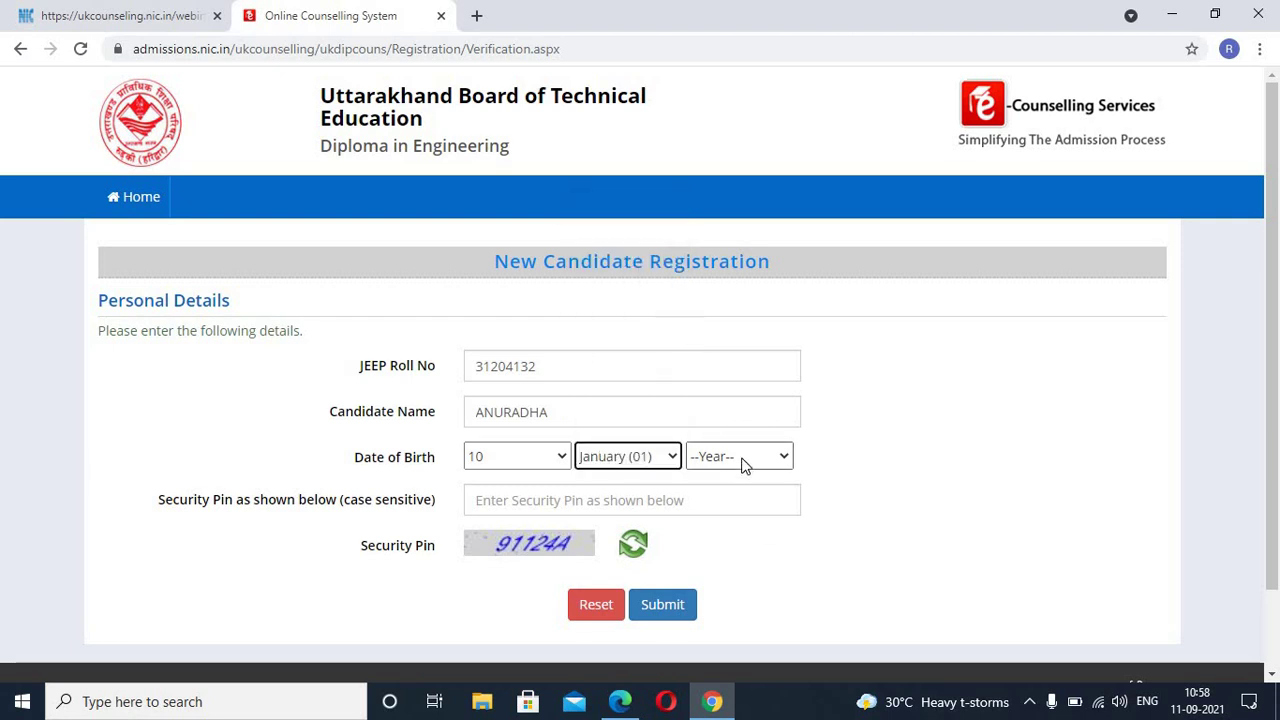
click(743, 460)
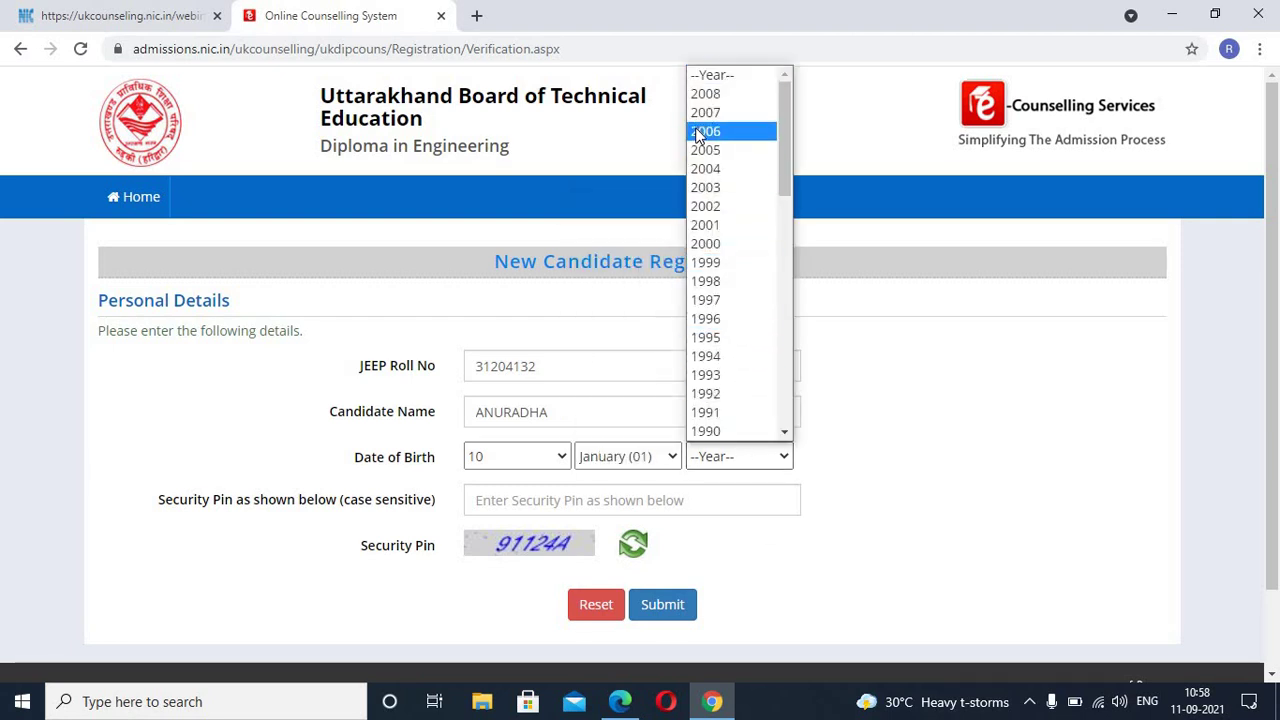
scroll(710, 140, down, 3)
scroll(734, 366, down, 10)
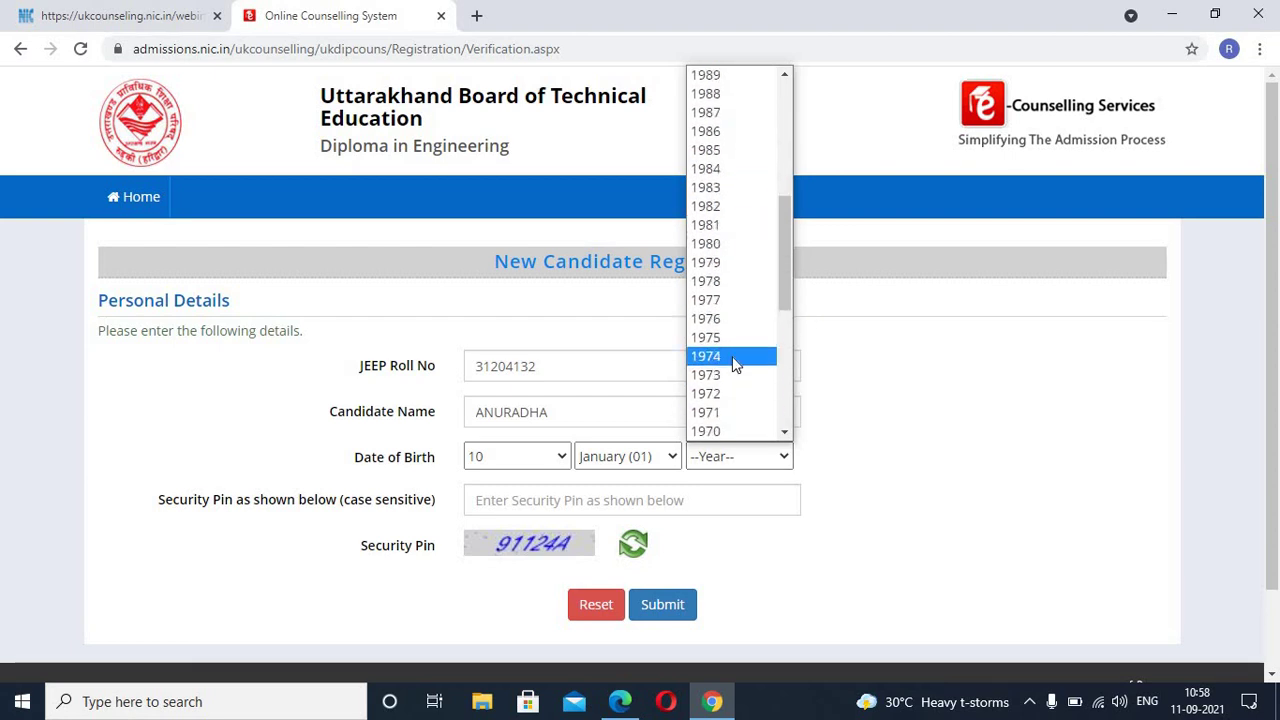
scroll(732, 347, up, 13)
click(718, 169)
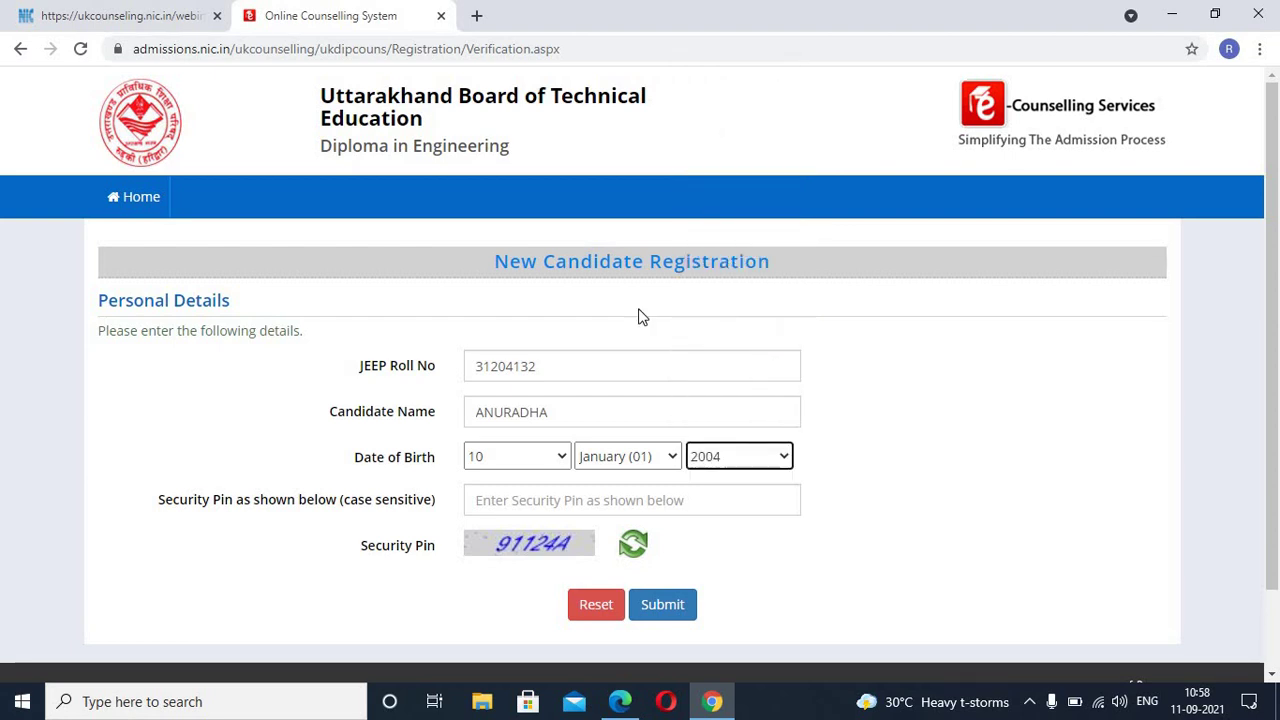
Step: Enter the captcha security pin and submit the personal details
click(541, 498)
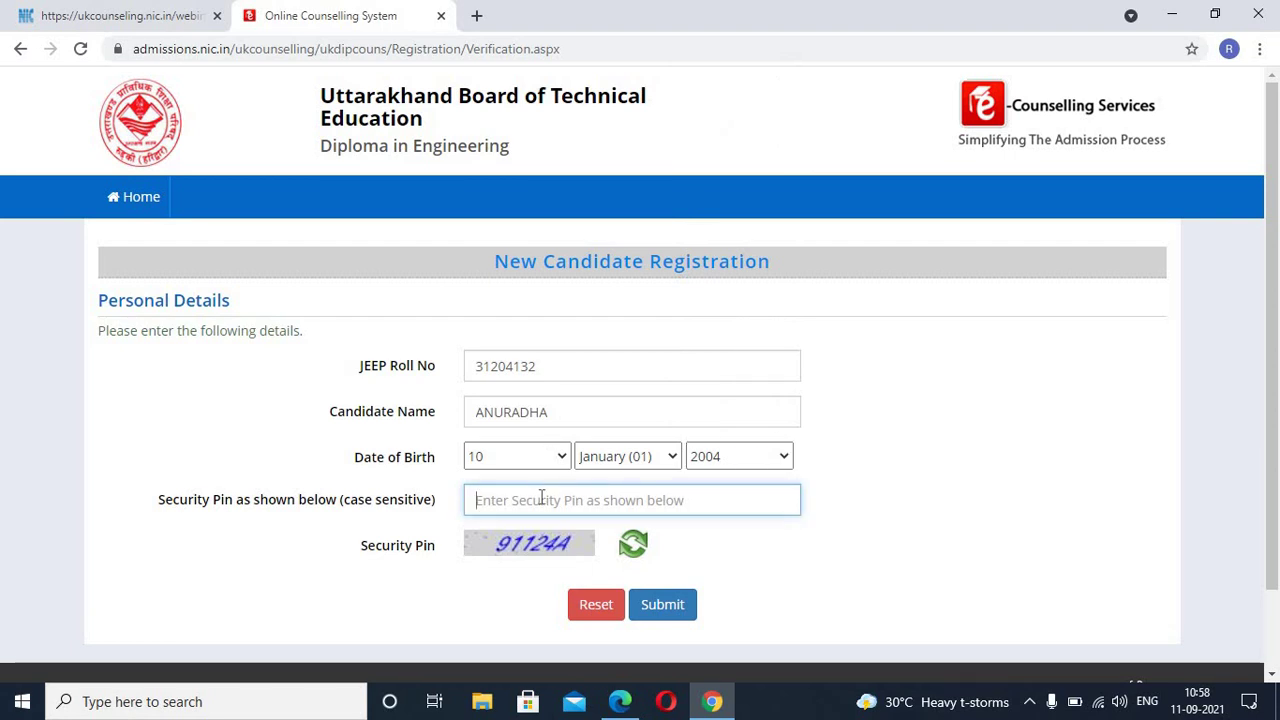
text(91124)
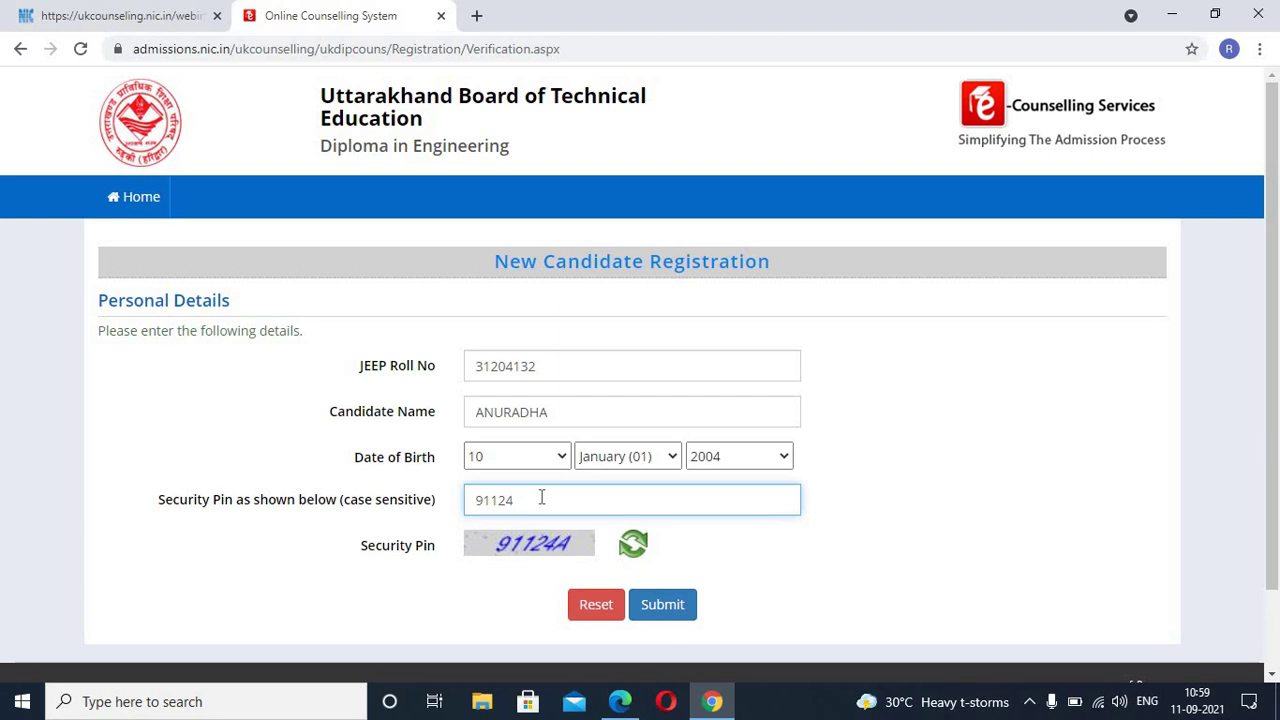
text(A)
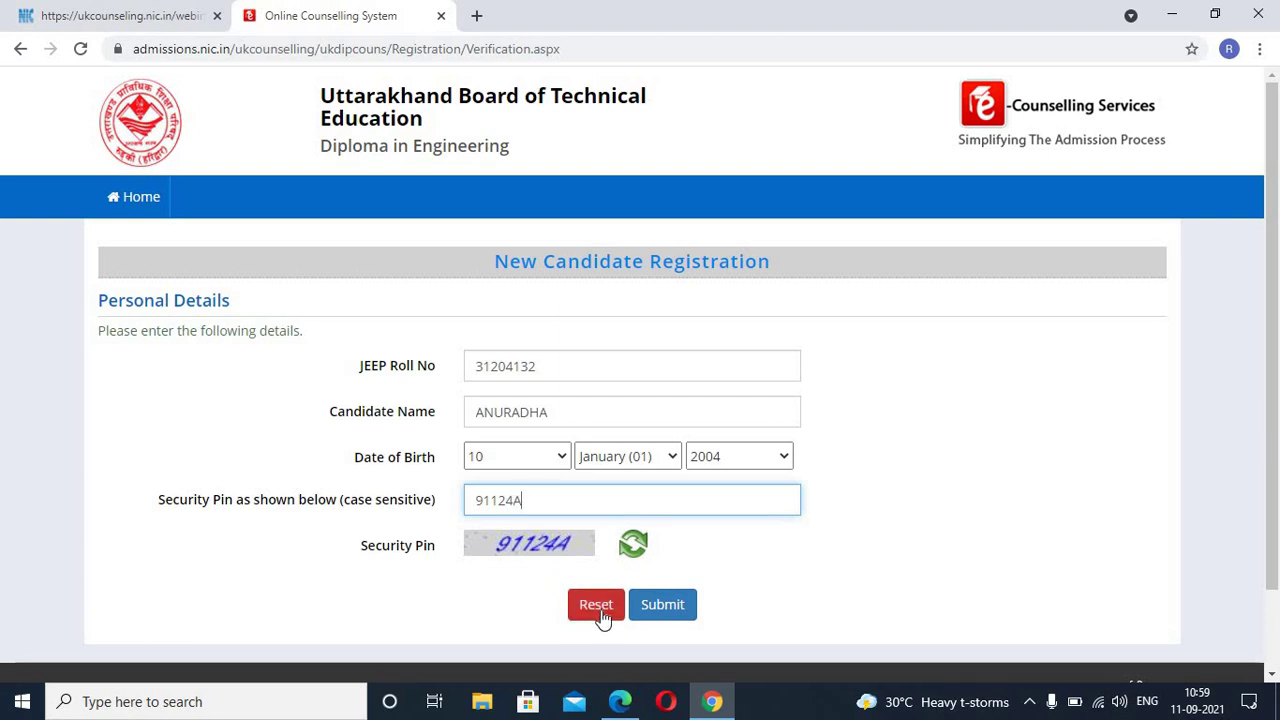
click(664, 608)
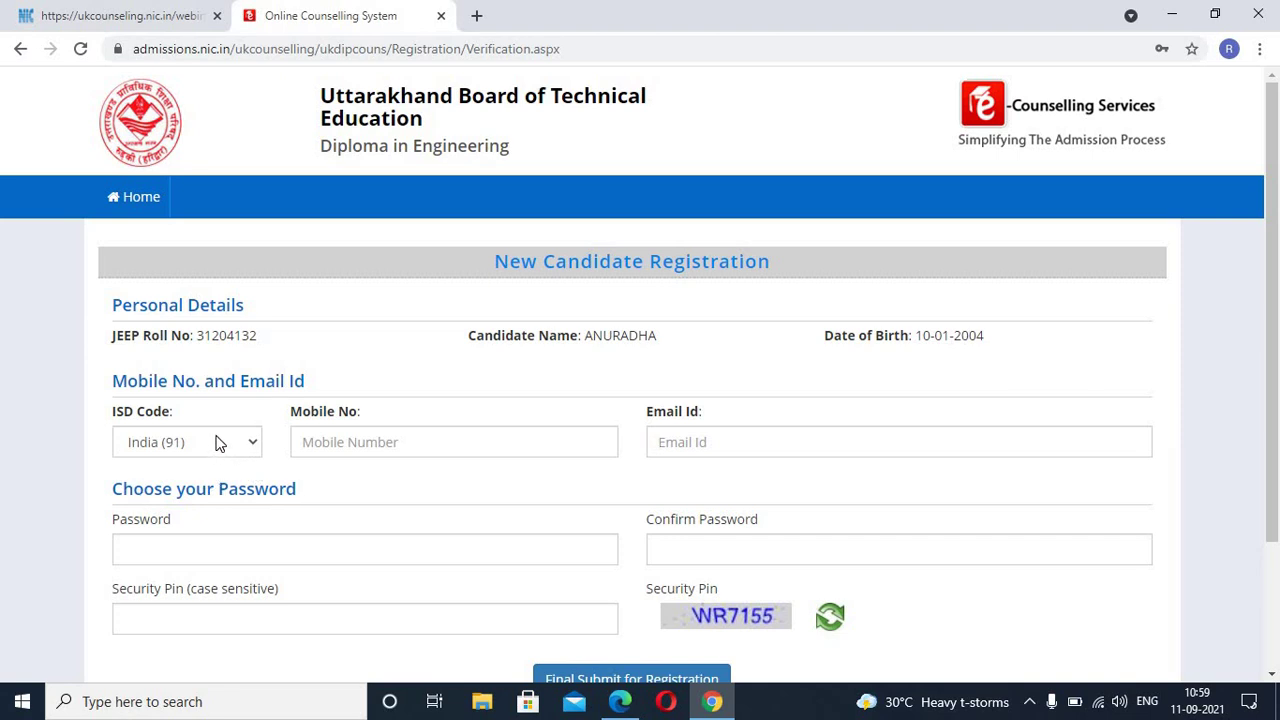
Step: Enter the candidate's mobile number and e-mail address on the registration form
scroll(218, 442, down, 1)
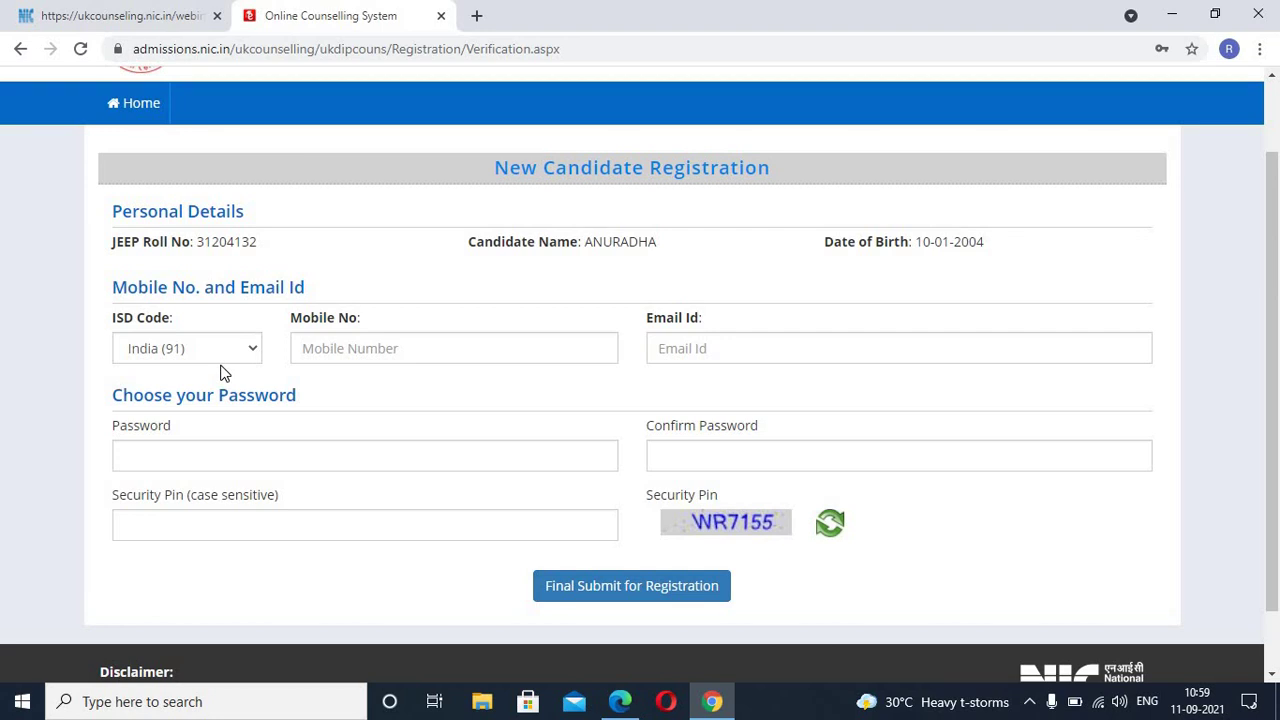
click(346, 346)
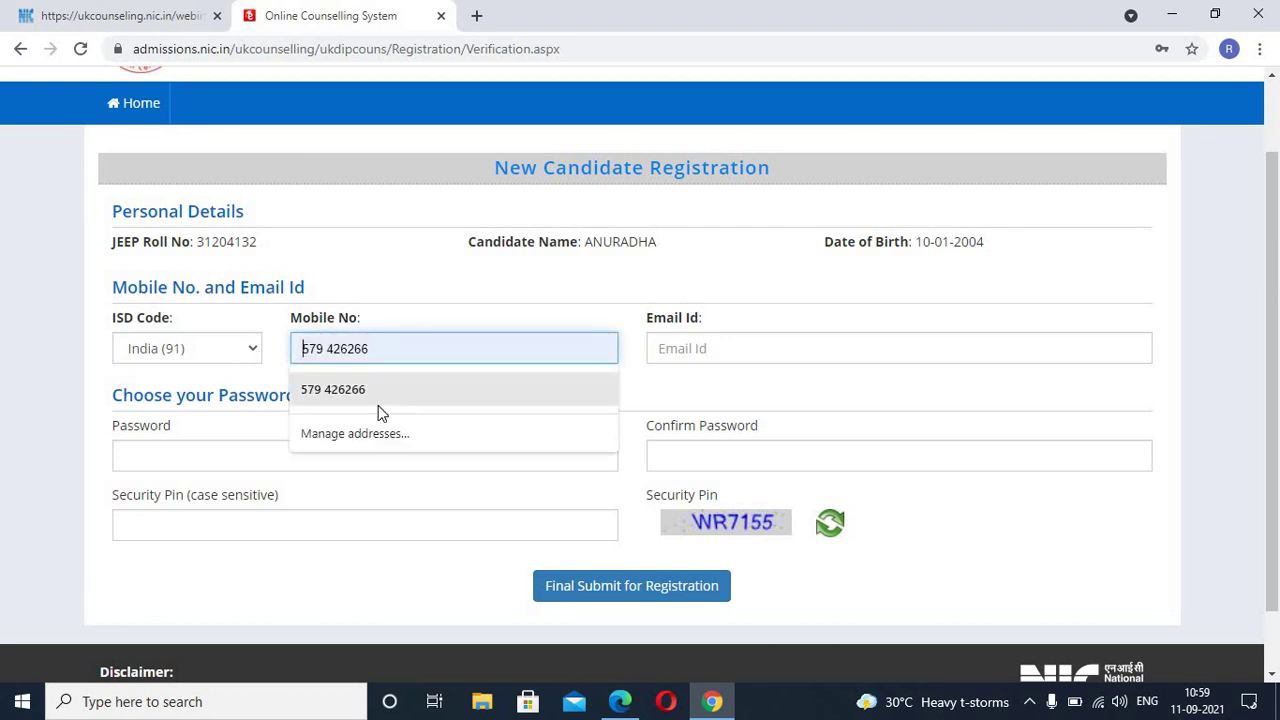
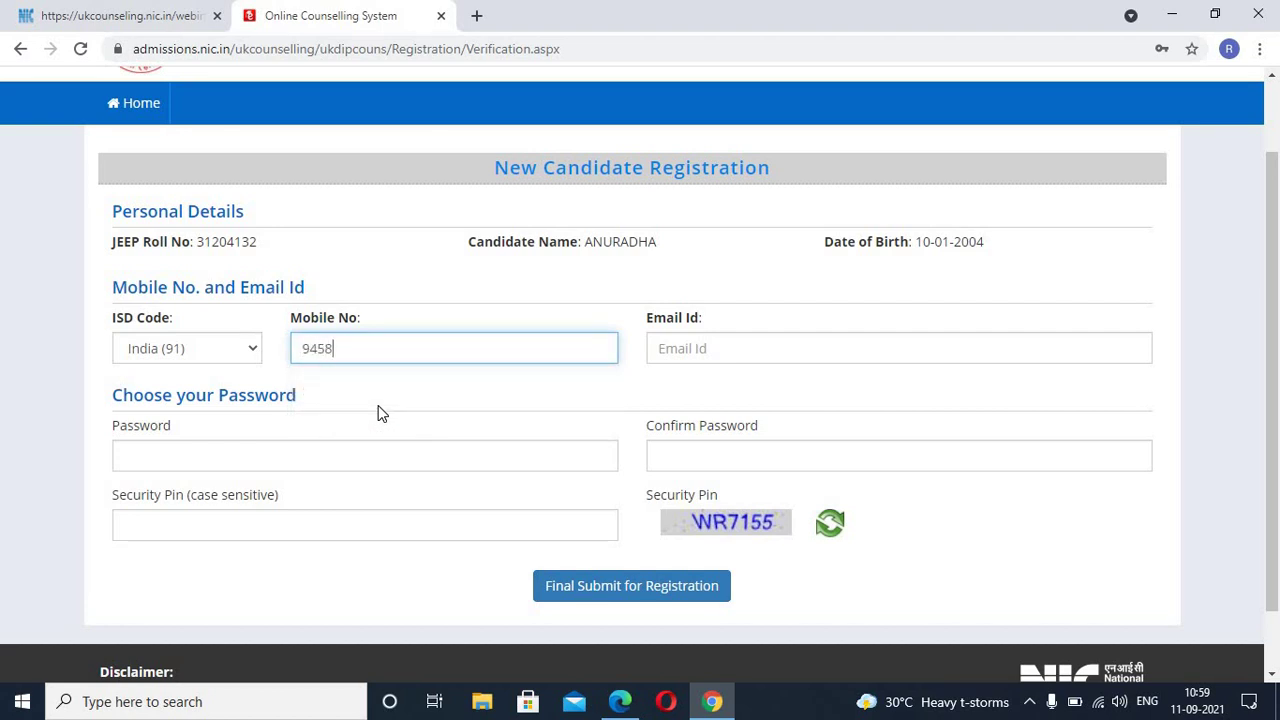
click(689, 355)
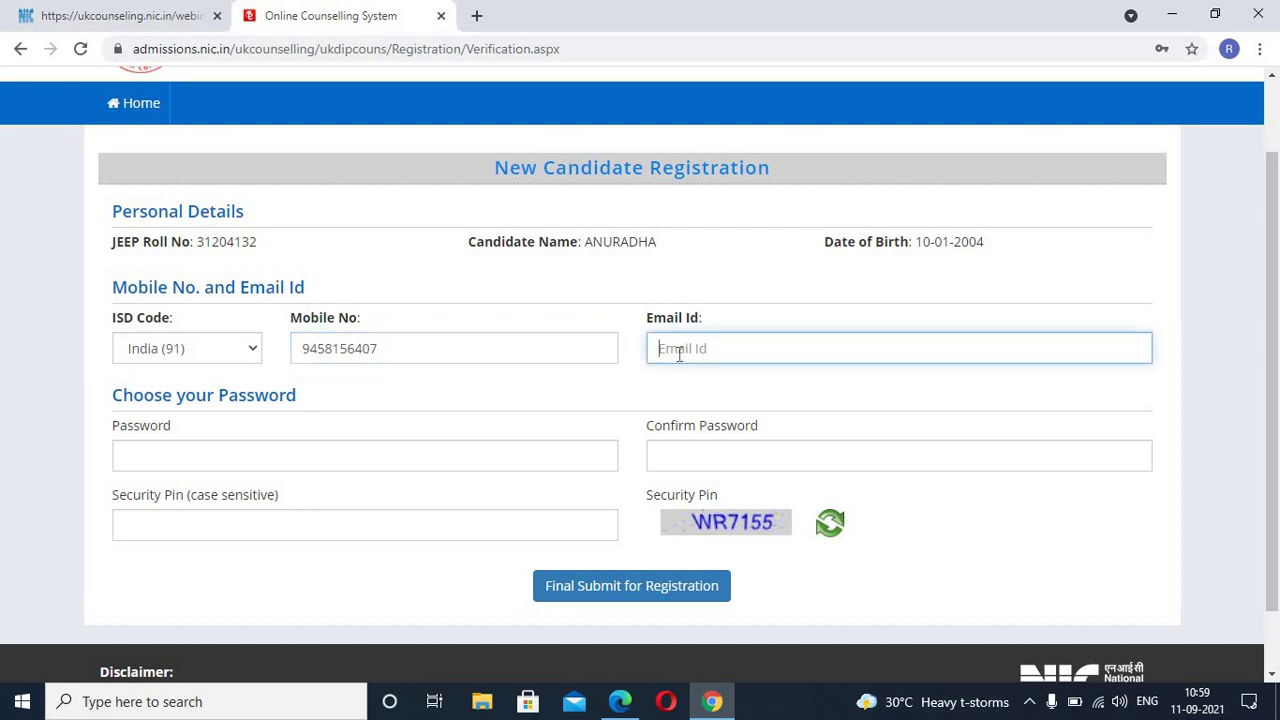
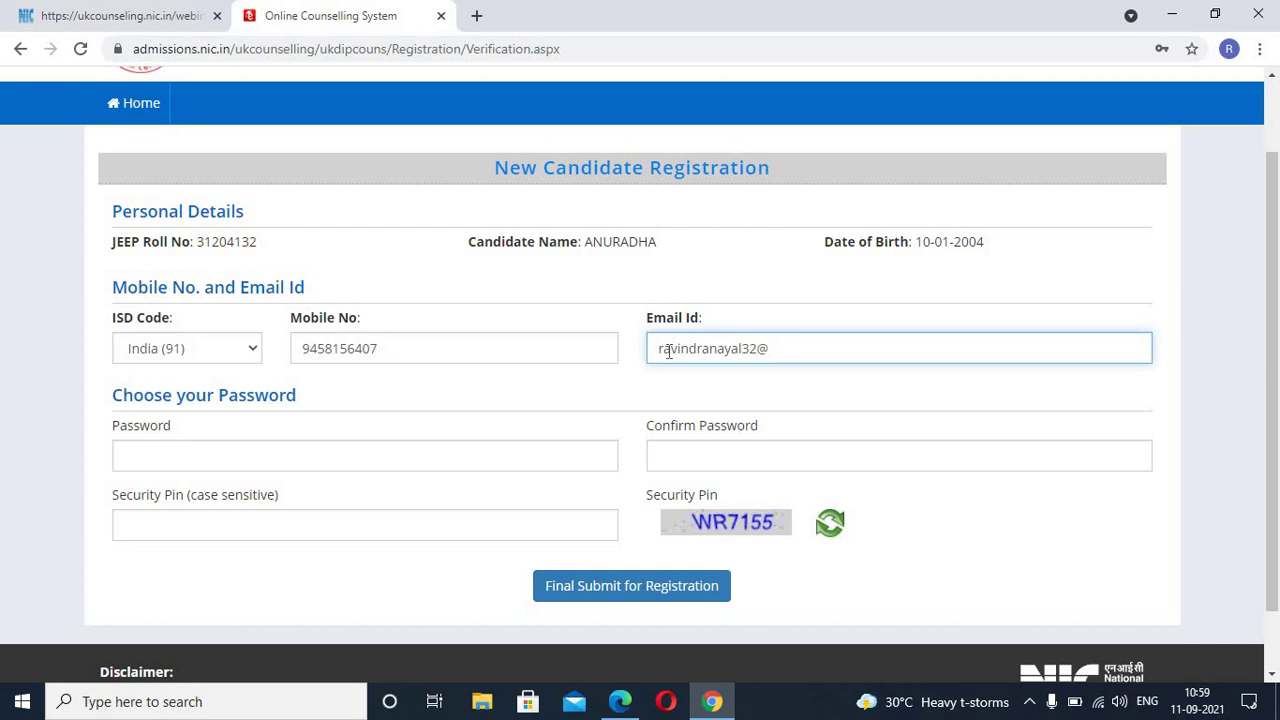
Step: Type an account password and a confirmation password
click(301, 459)
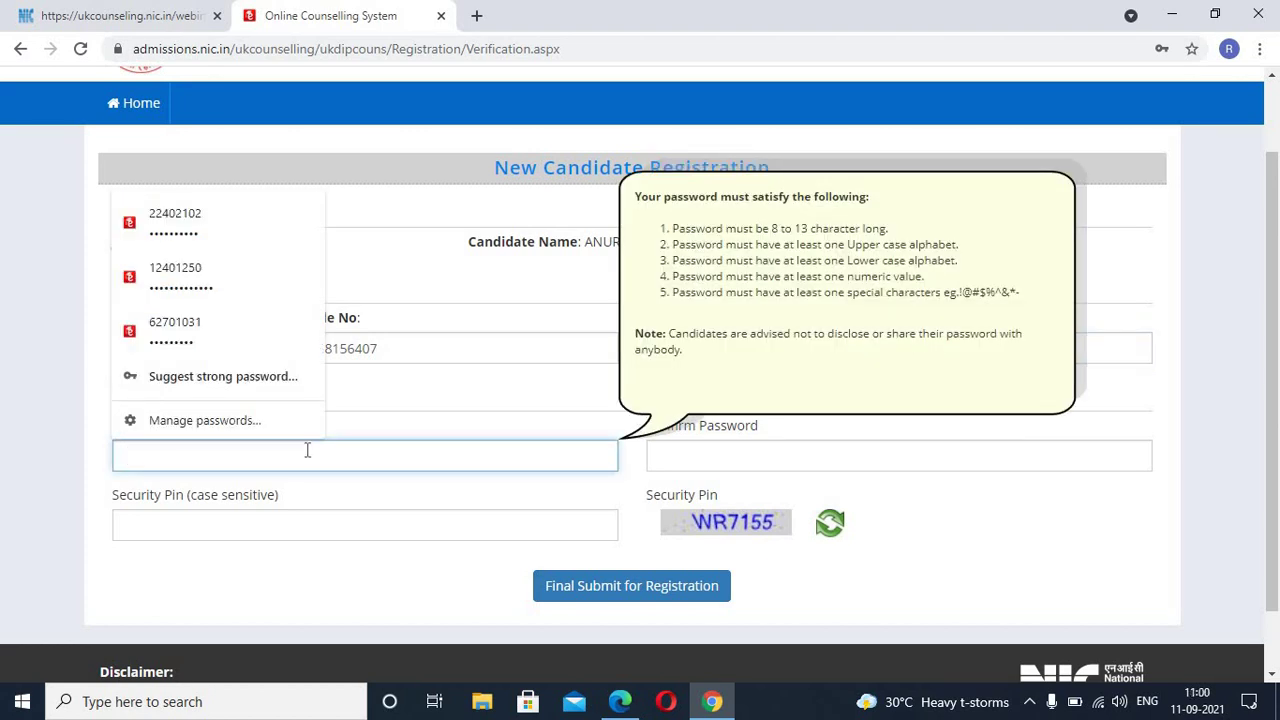
text(••••••••)
click(752, 453)
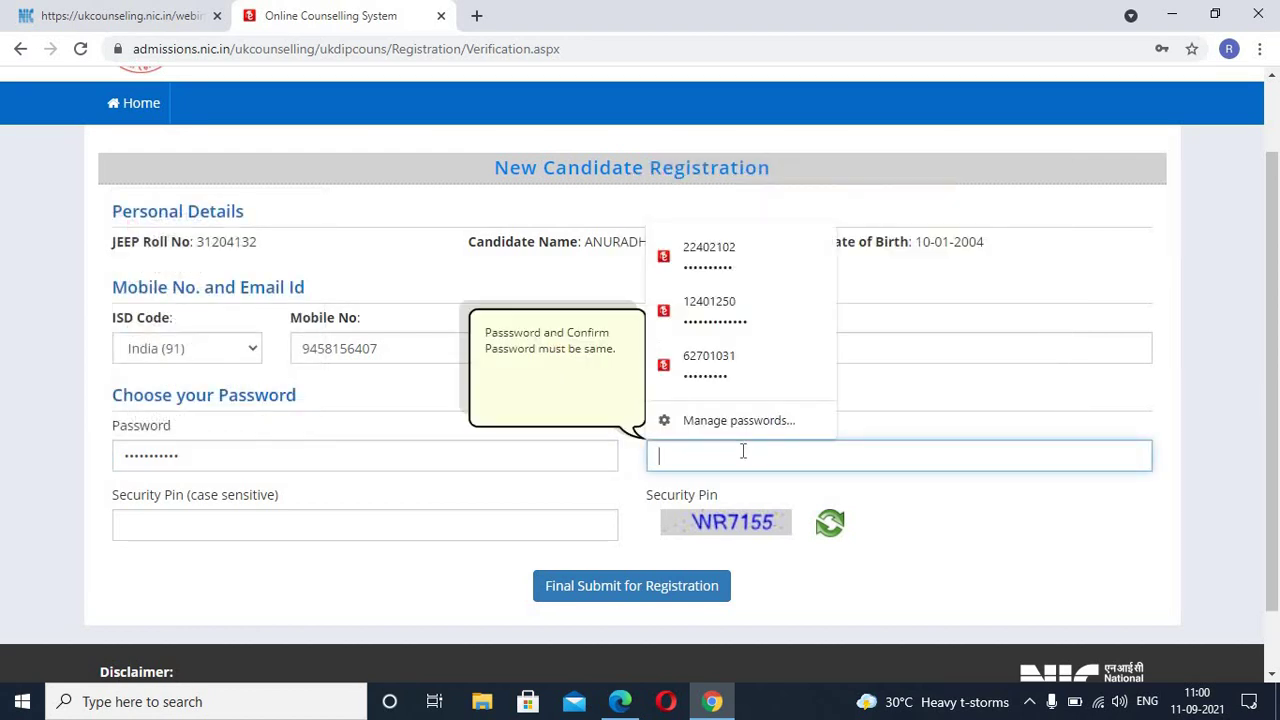
text(•••••••)
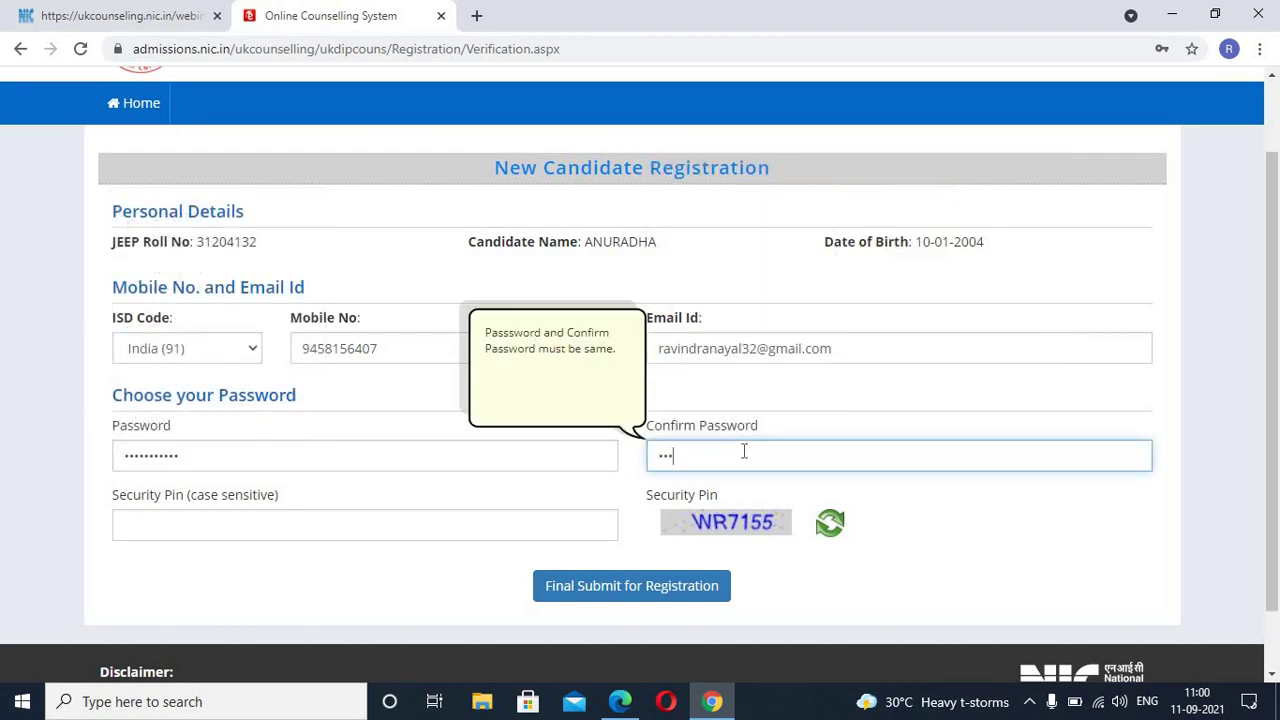
text(•••••)
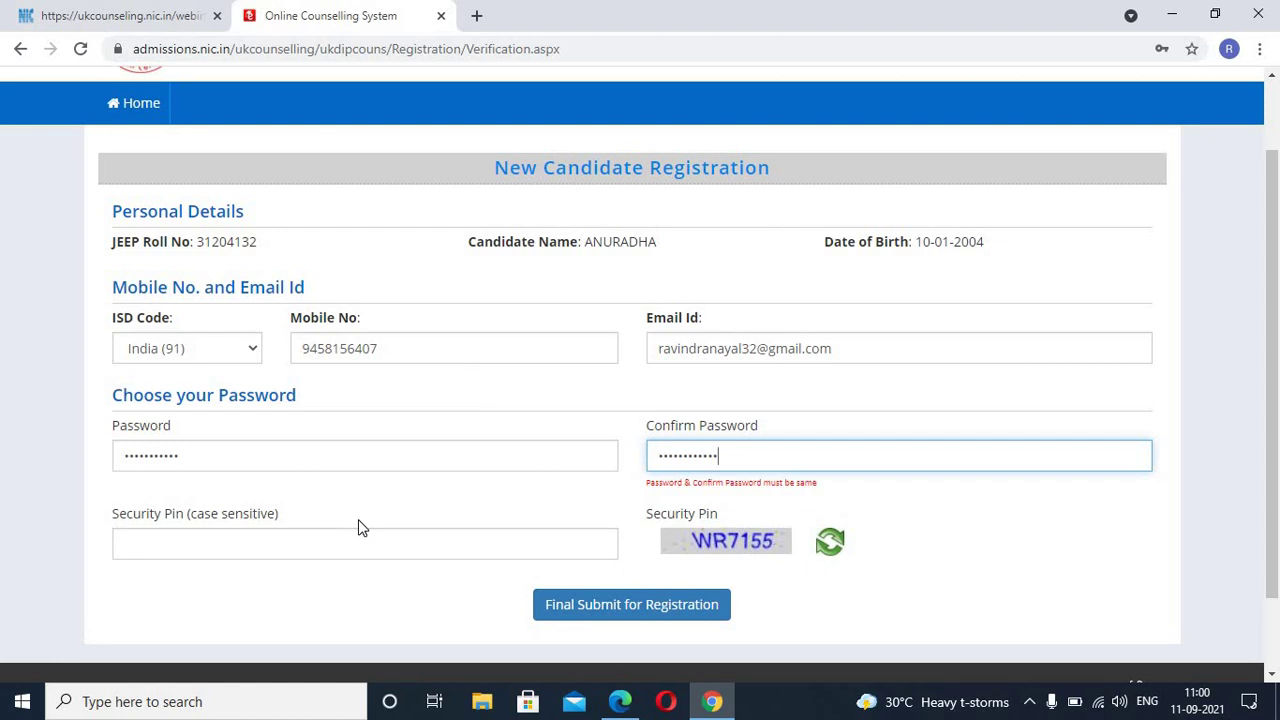
Step: Clear both password fields and retype them so they match
click(336, 452)
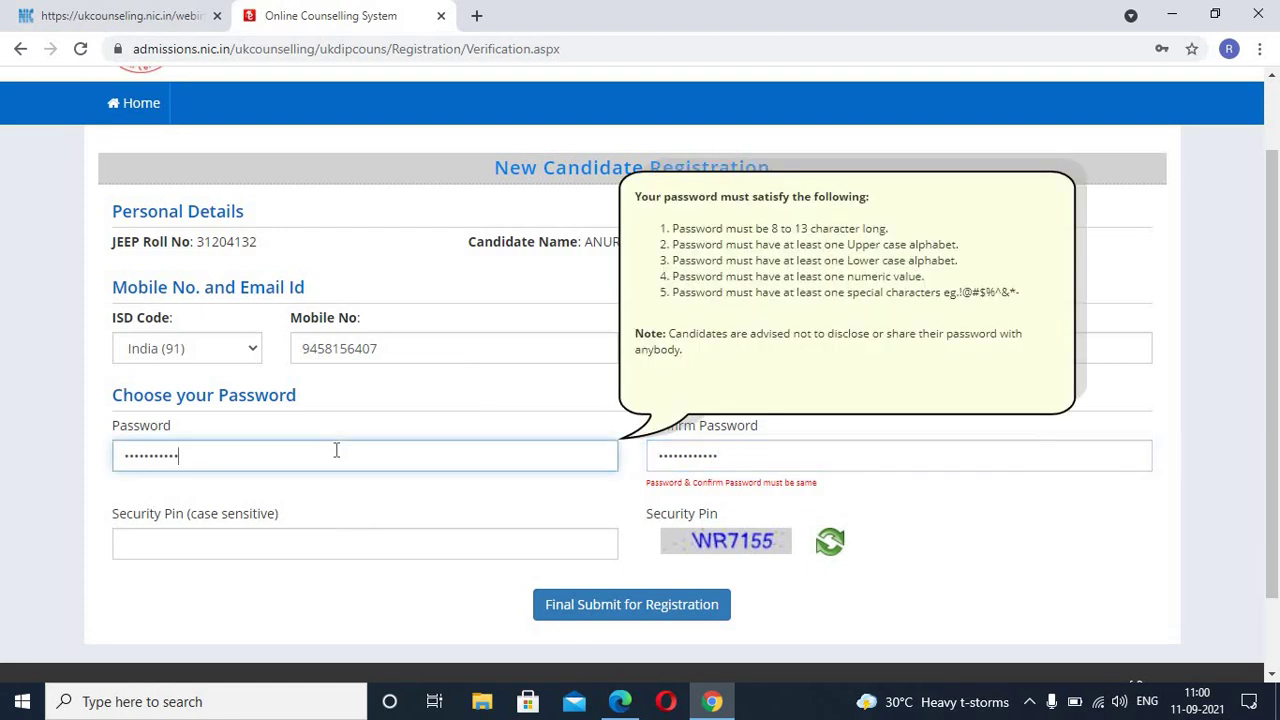
drag(725, 457, 563, 460)
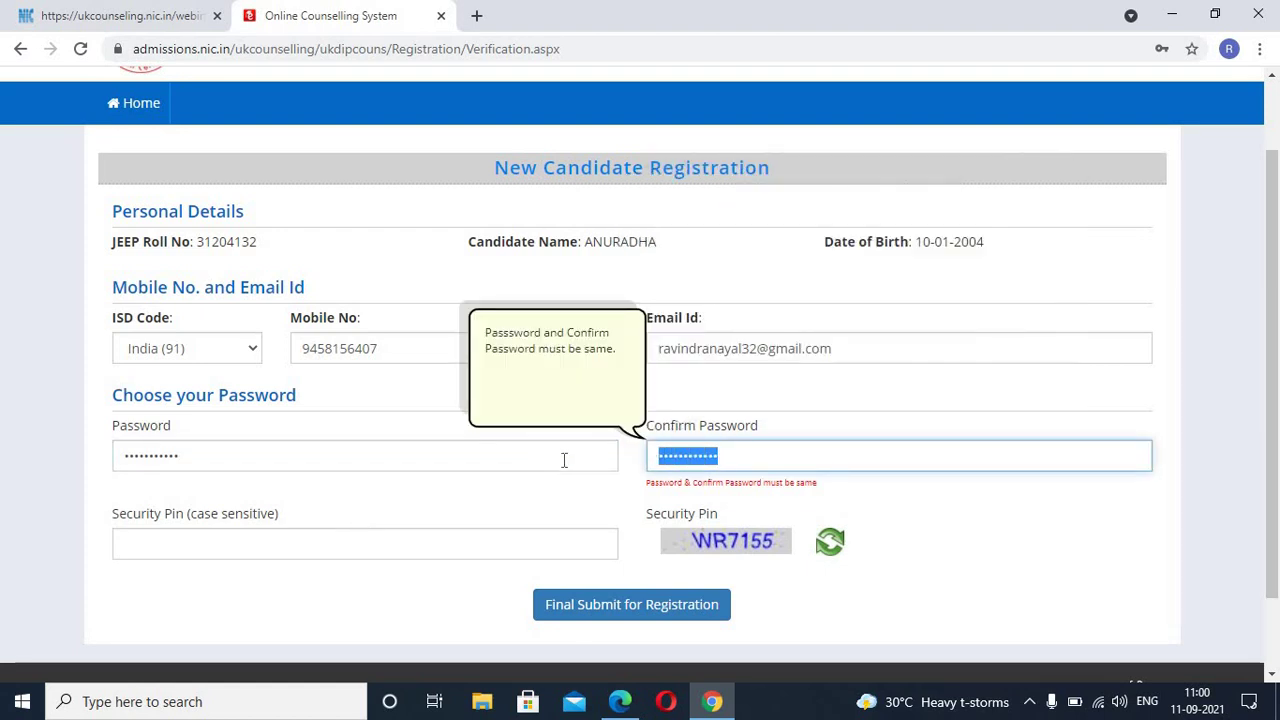
key(BackSpace)
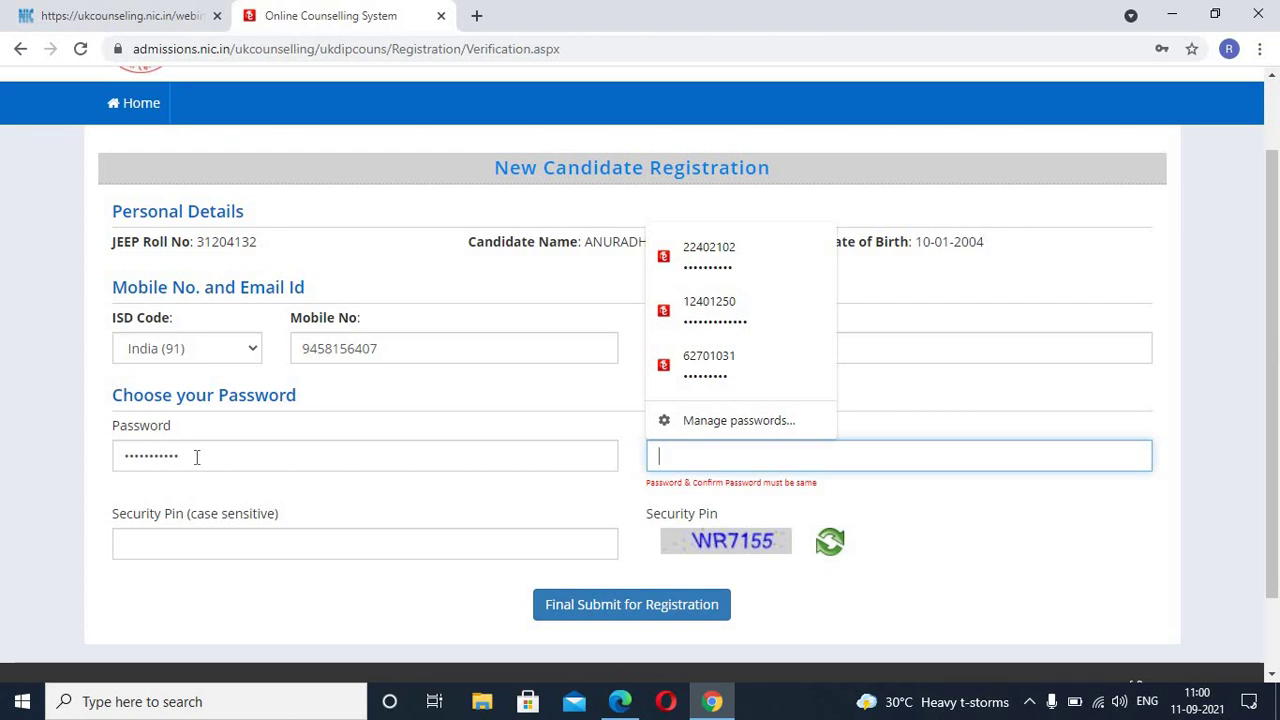
click(179, 451)
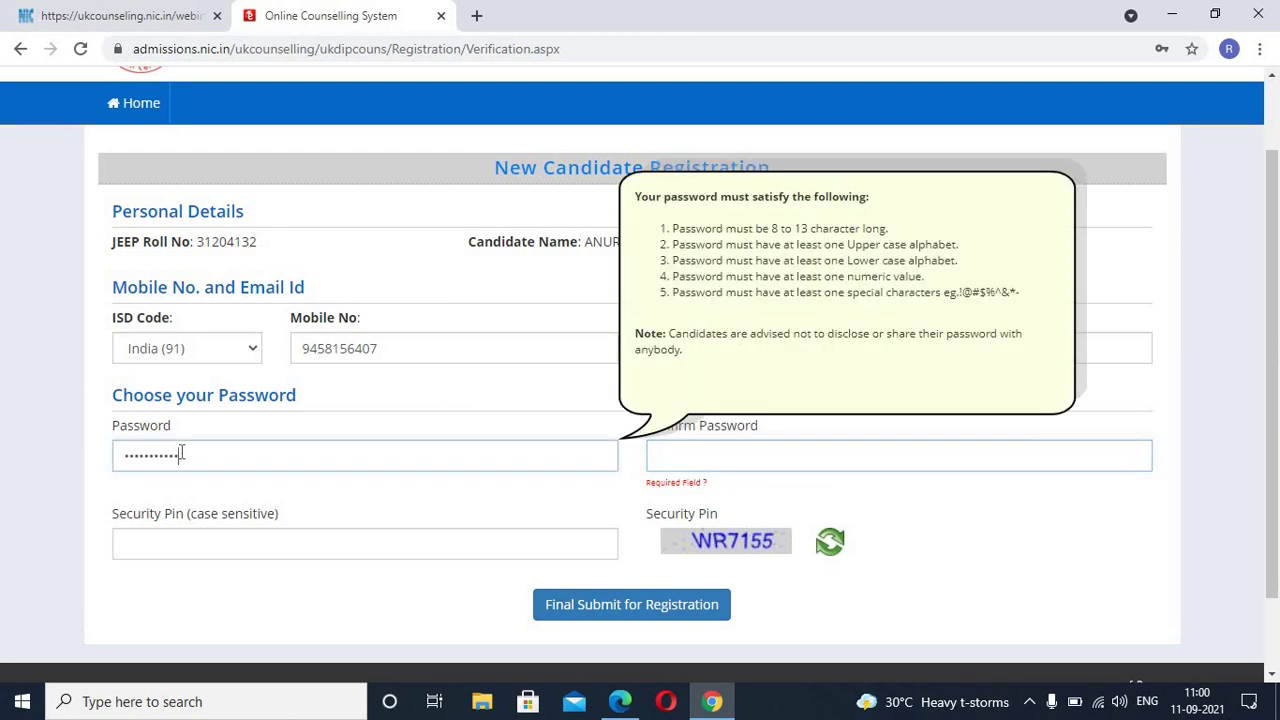
drag(125, 455, 110, 456)
key(BackSpace)
text(A••••••)
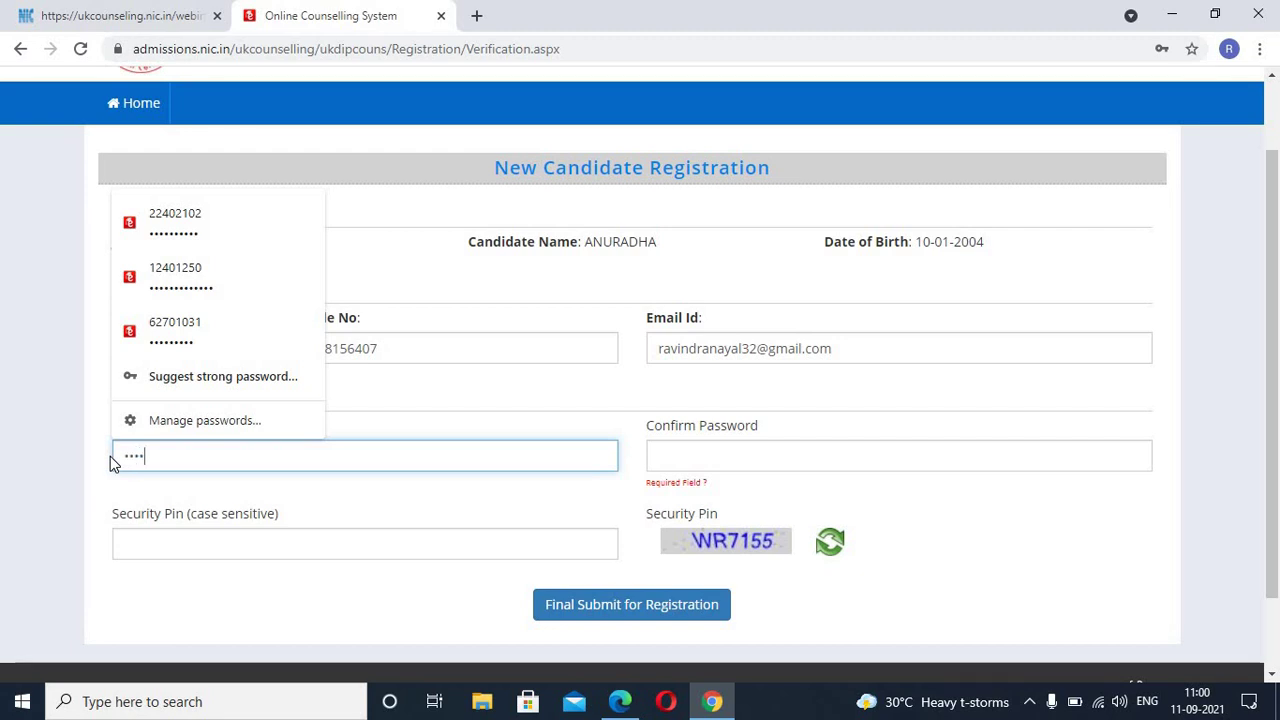
text(•••••)
click(716, 464)
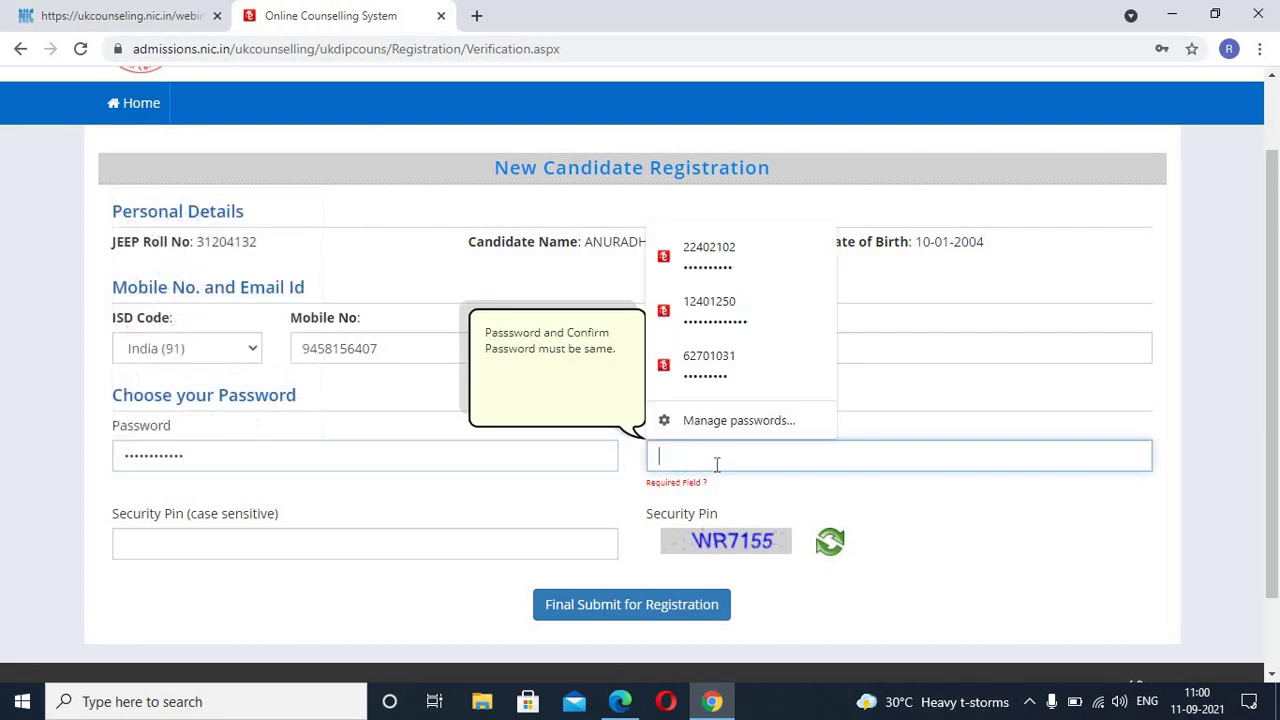
text(•)
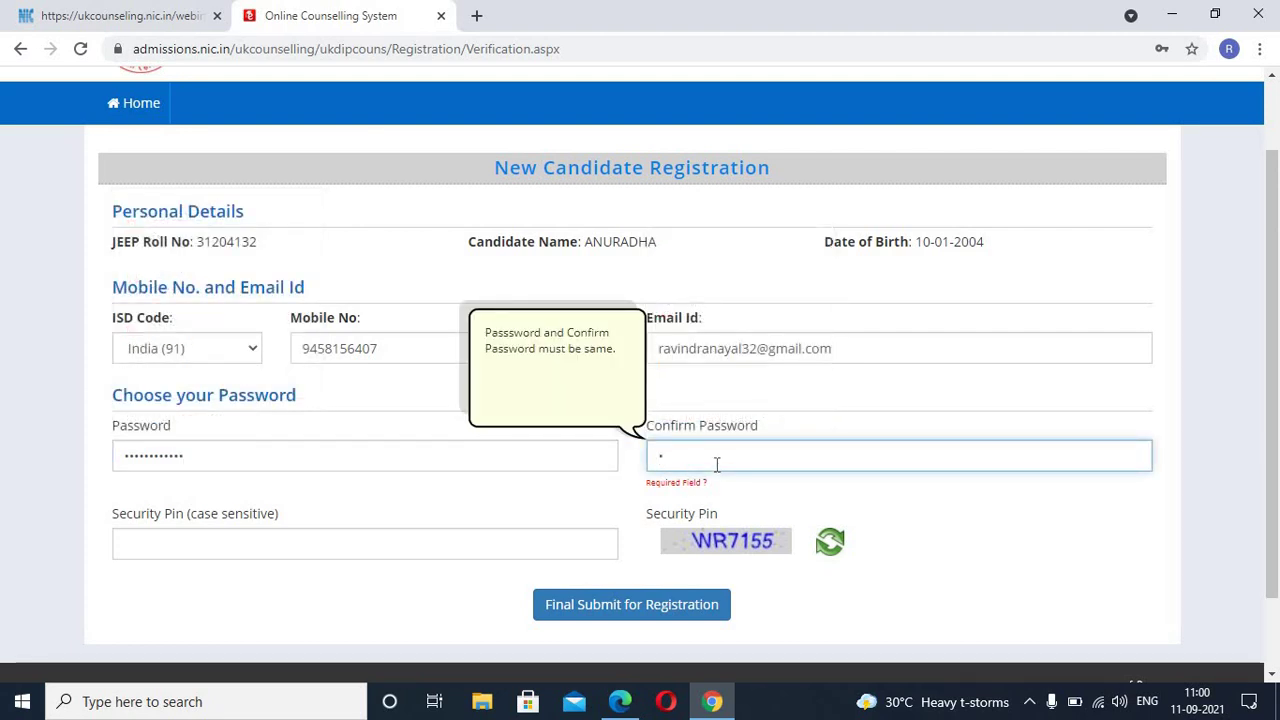
text(•••••••••••)
click(391, 548)
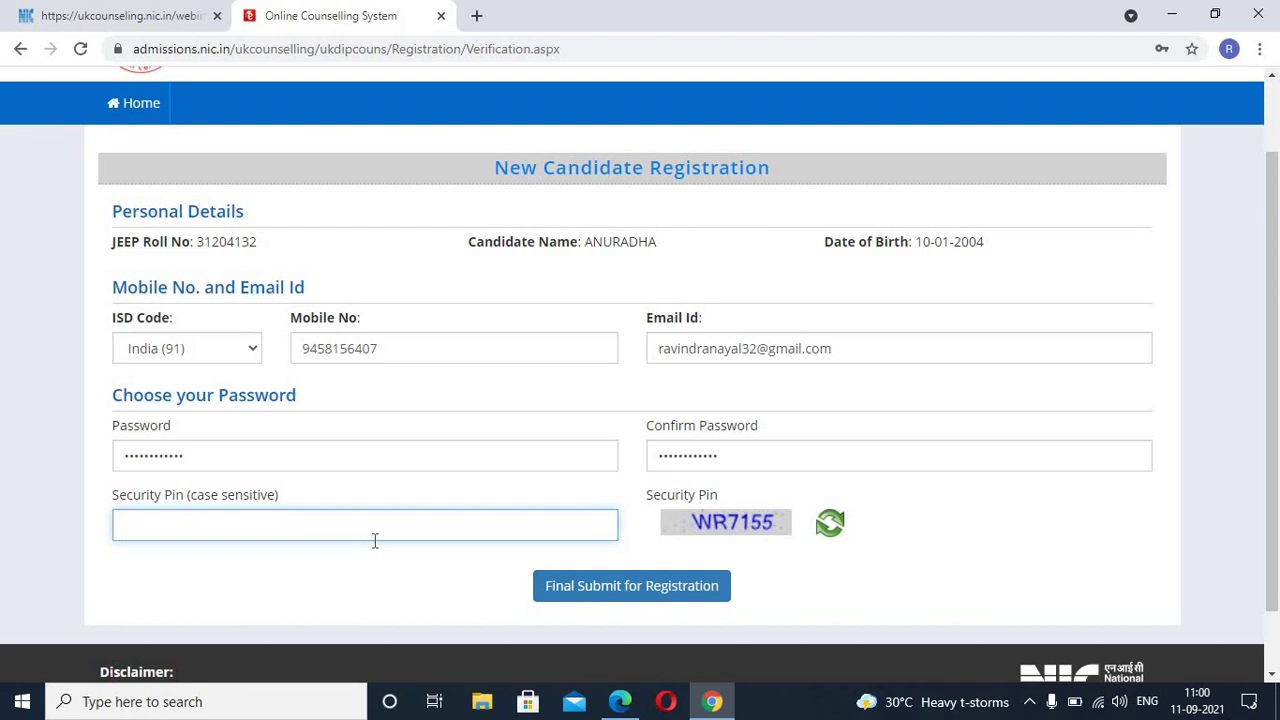
Step: Enter the captcha security pin, submit the registration and confirm with Yes
text(WR7155)
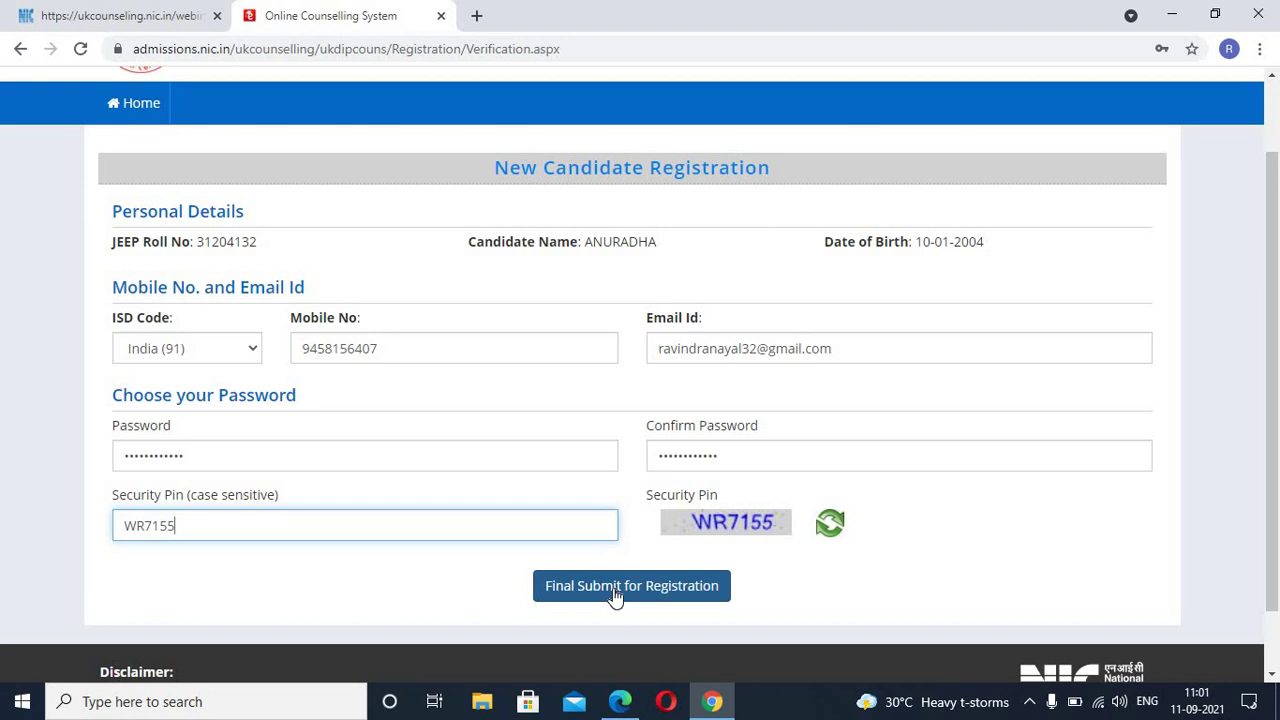
click(616, 596)
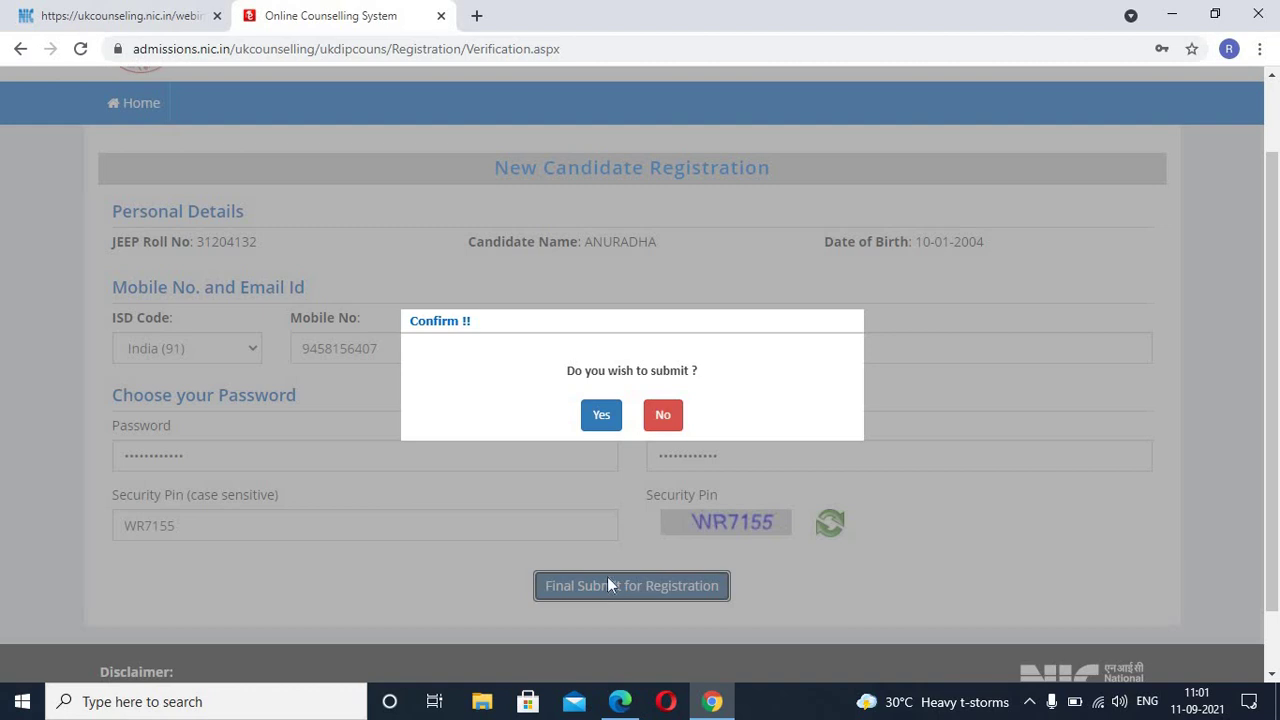
click(601, 417)
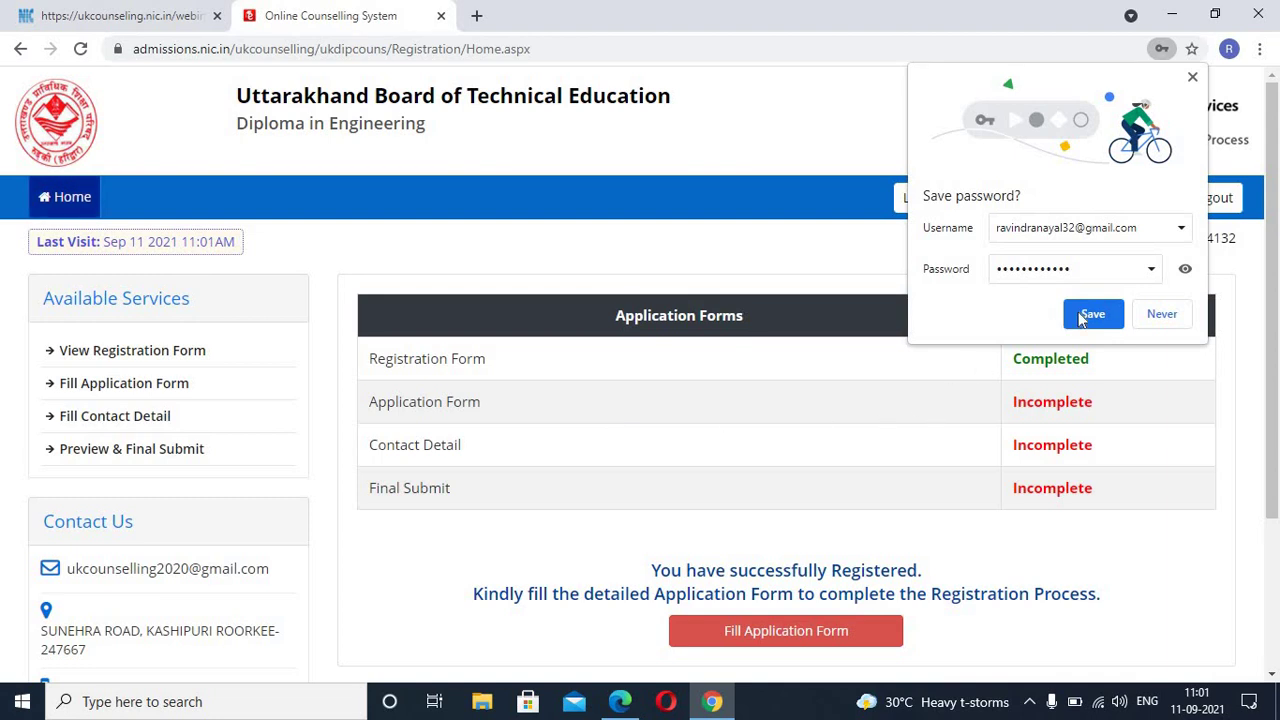
Step: Save the login in Chrome and go to Fill Application Form
click(1078, 316)
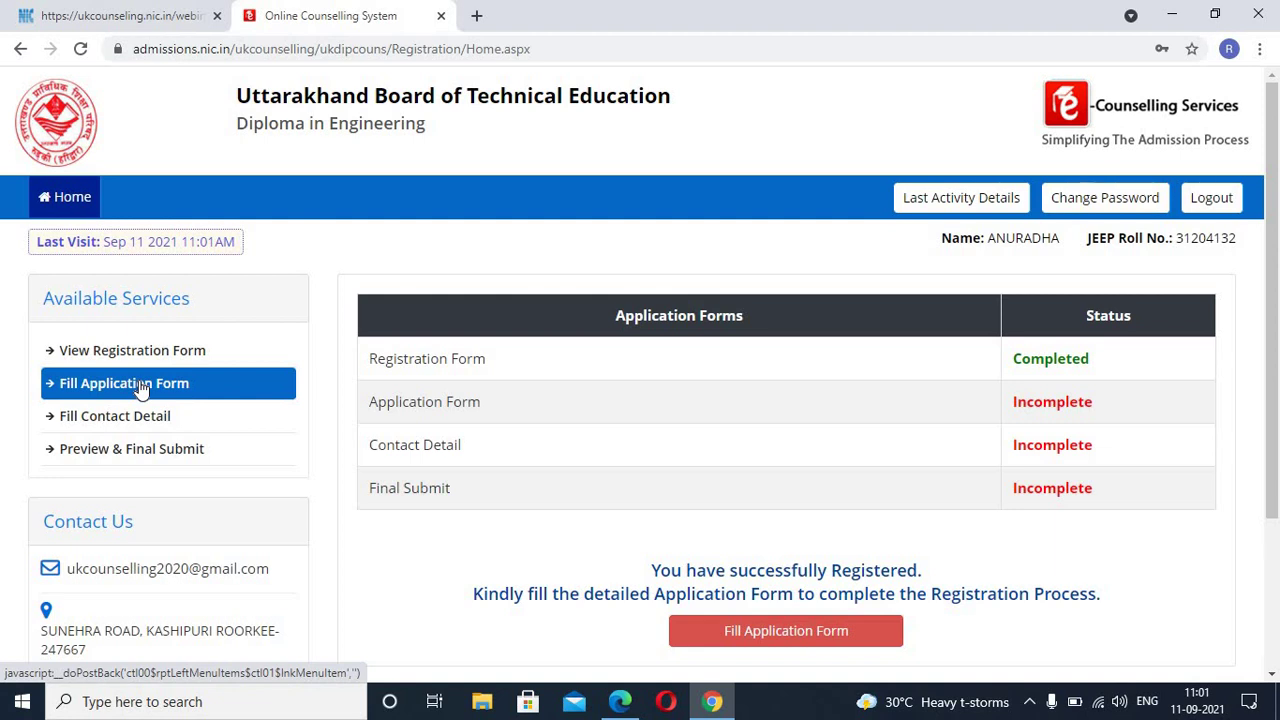
click(140, 388)
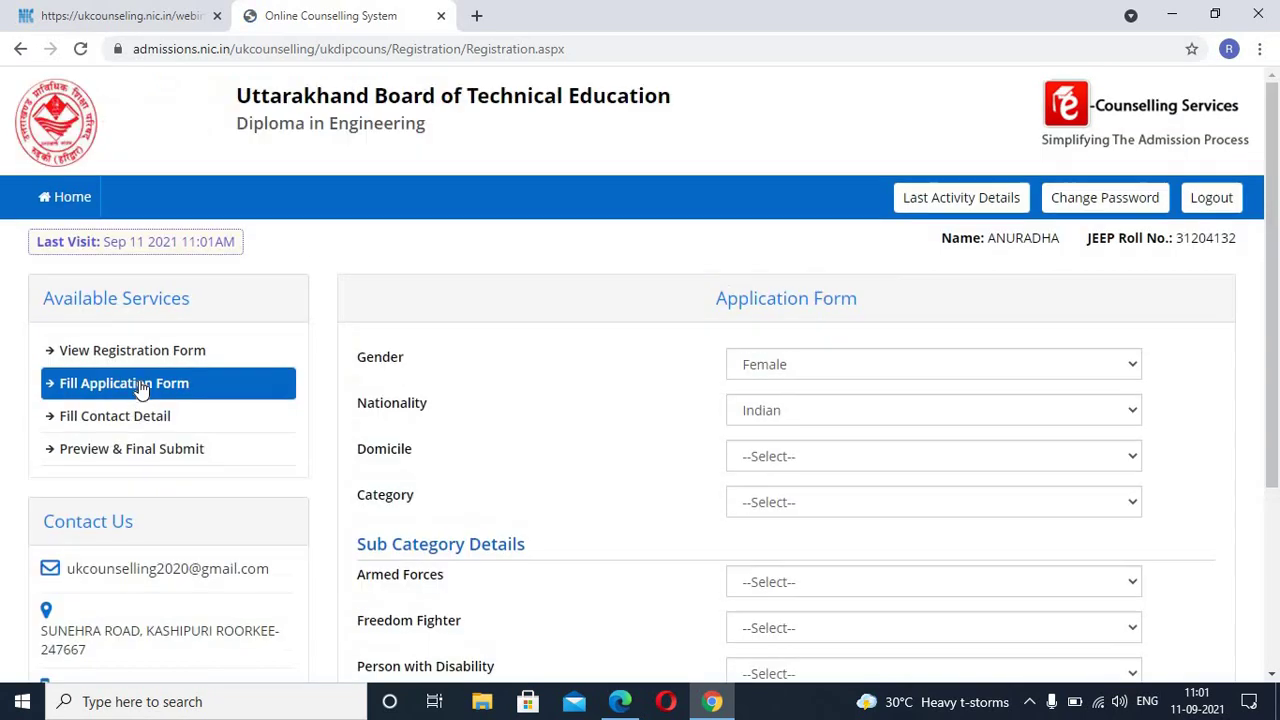
Step: Choose Female, Indian, Uttarakhand domicile, Schedule Tribe (ST) category and Tuition Fee Waiver Yes
click(868, 373)
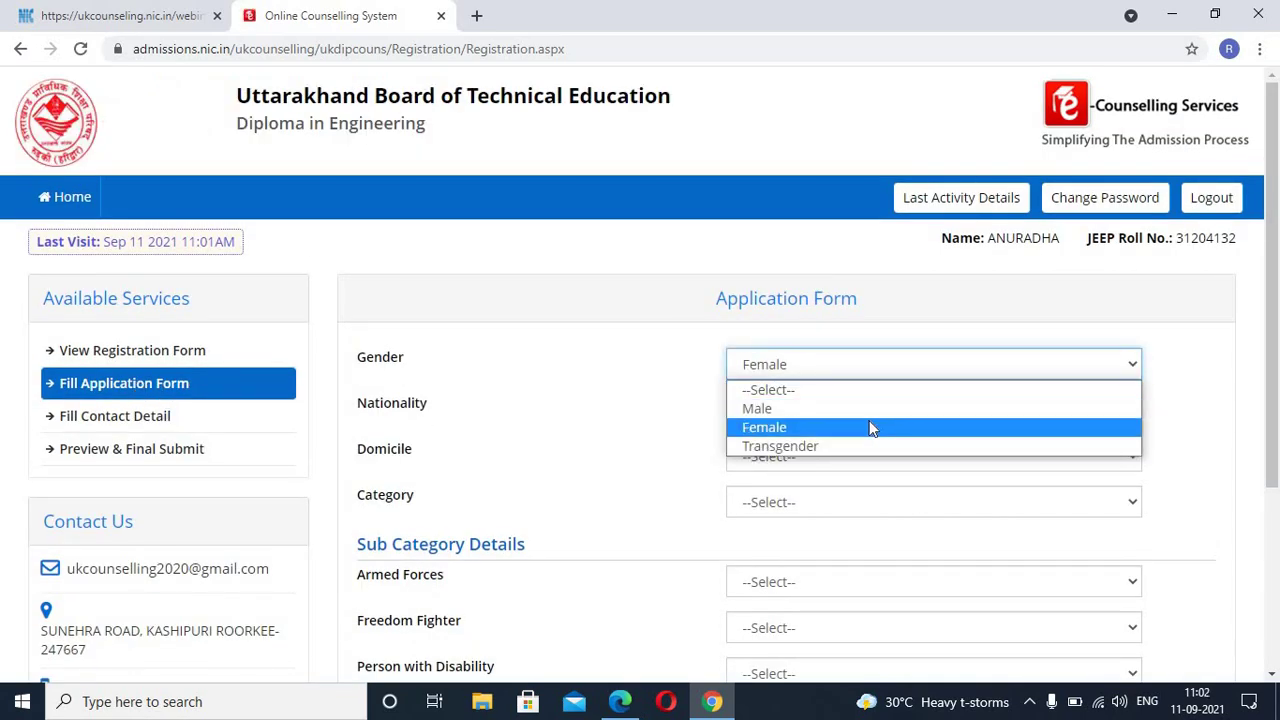
click(870, 427)
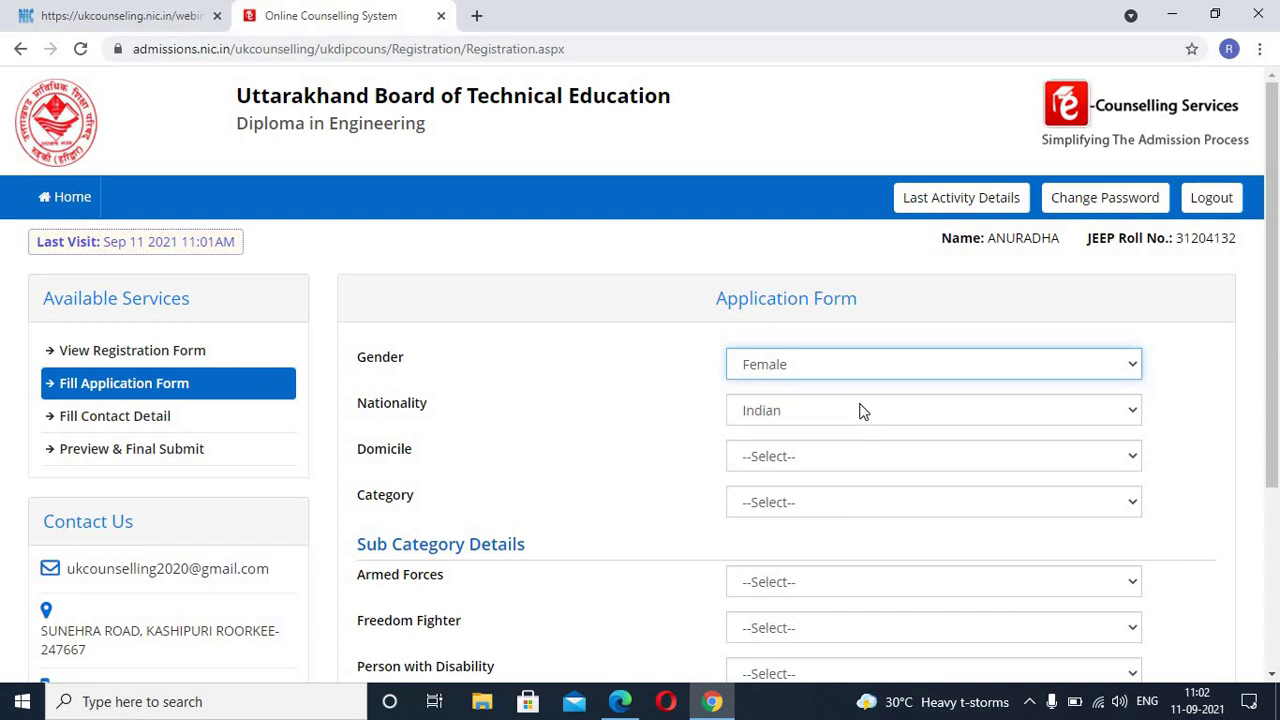
click(863, 411)
click(867, 450)
click(869, 455)
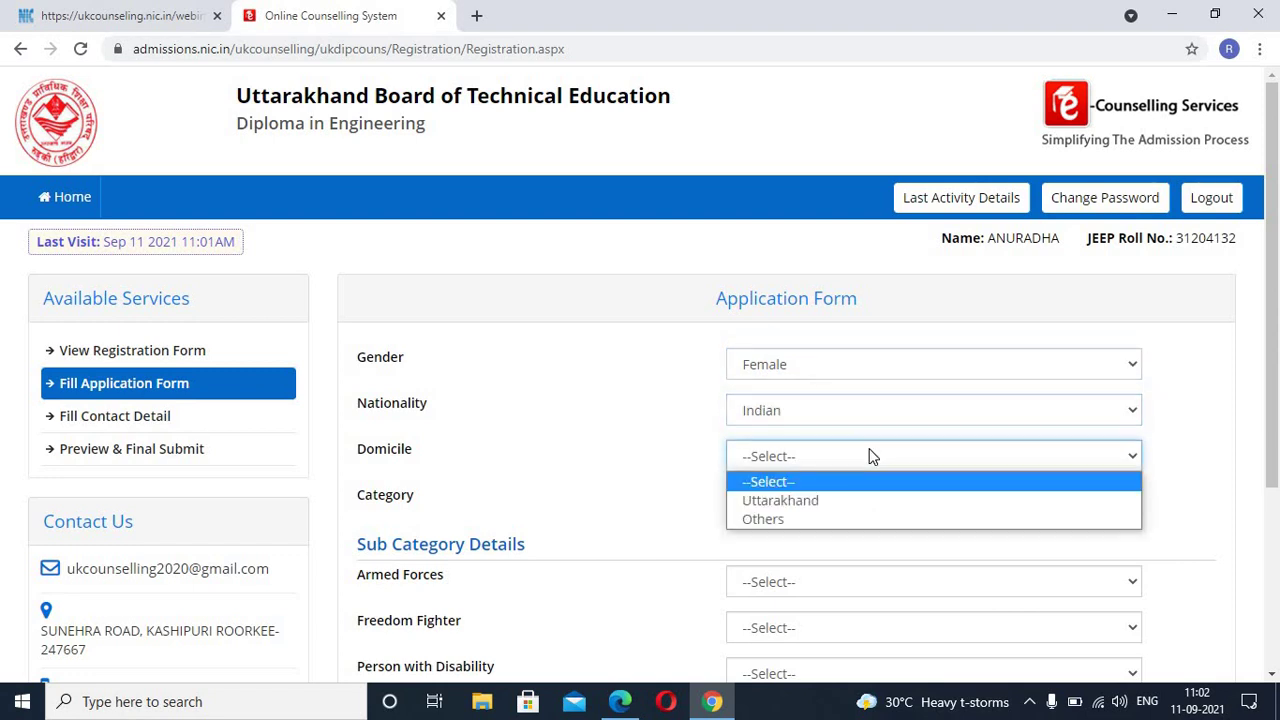
click(954, 500)
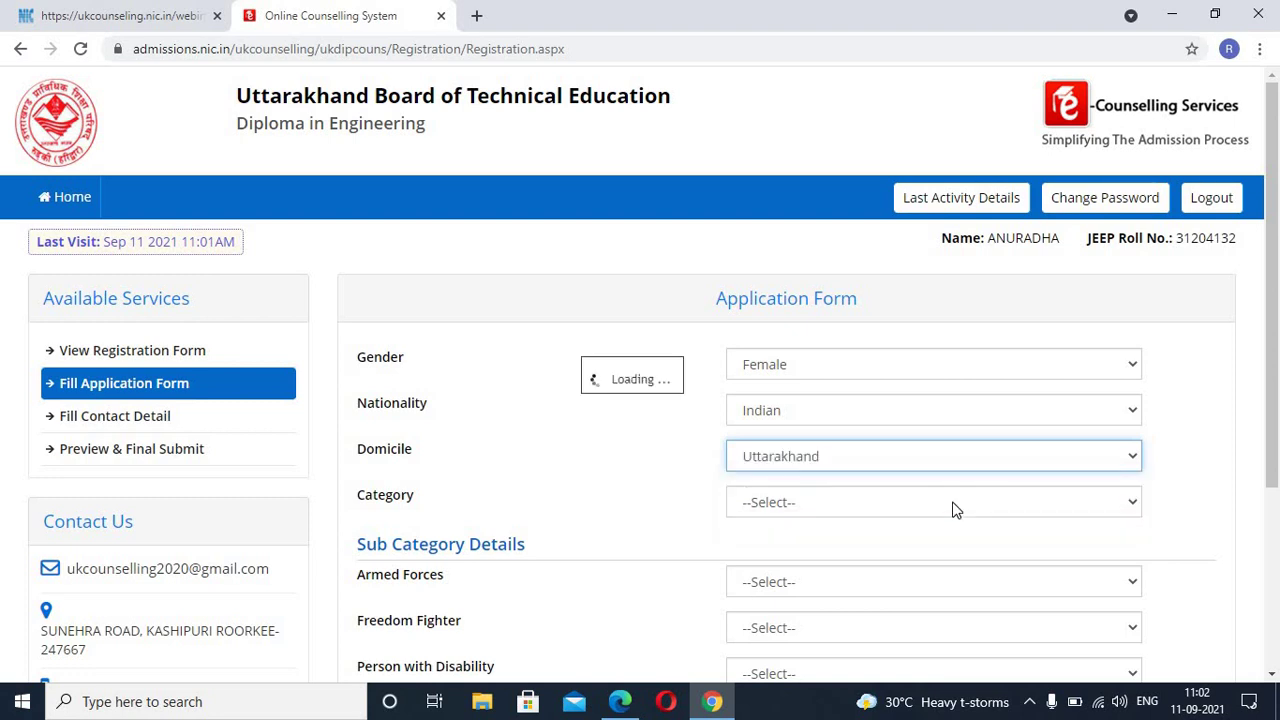
click(953, 508)
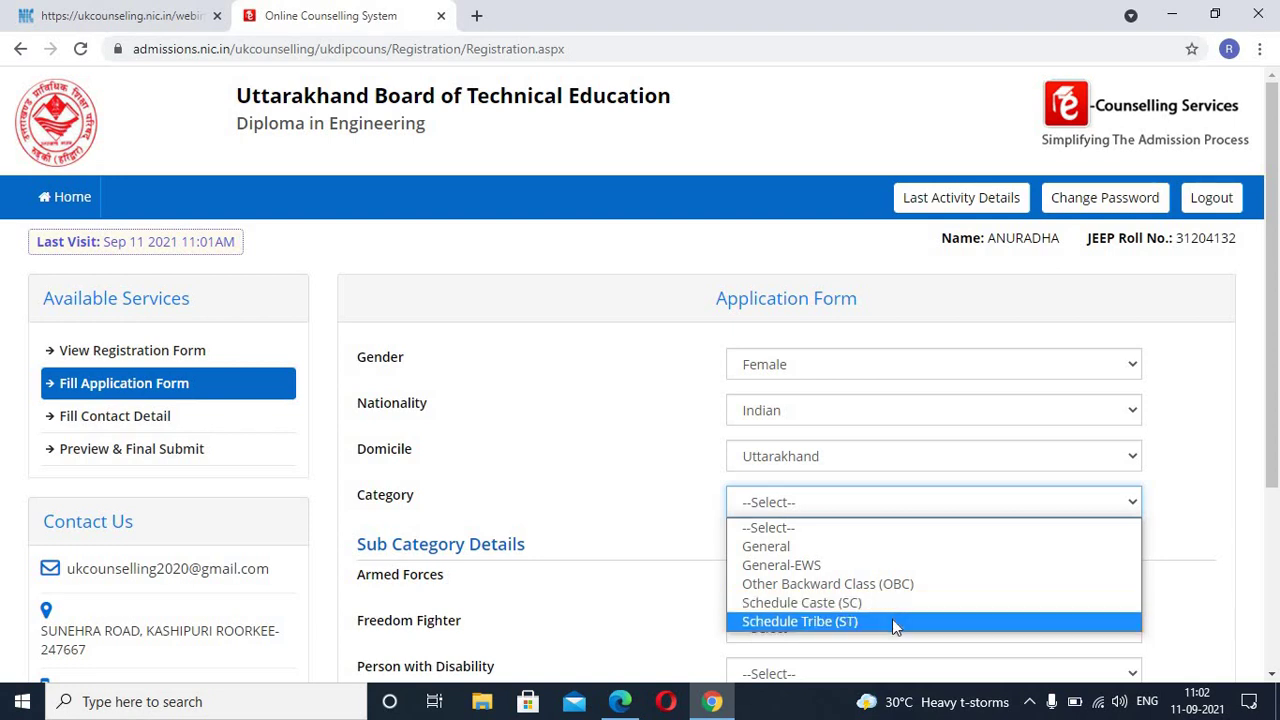
click(892, 619)
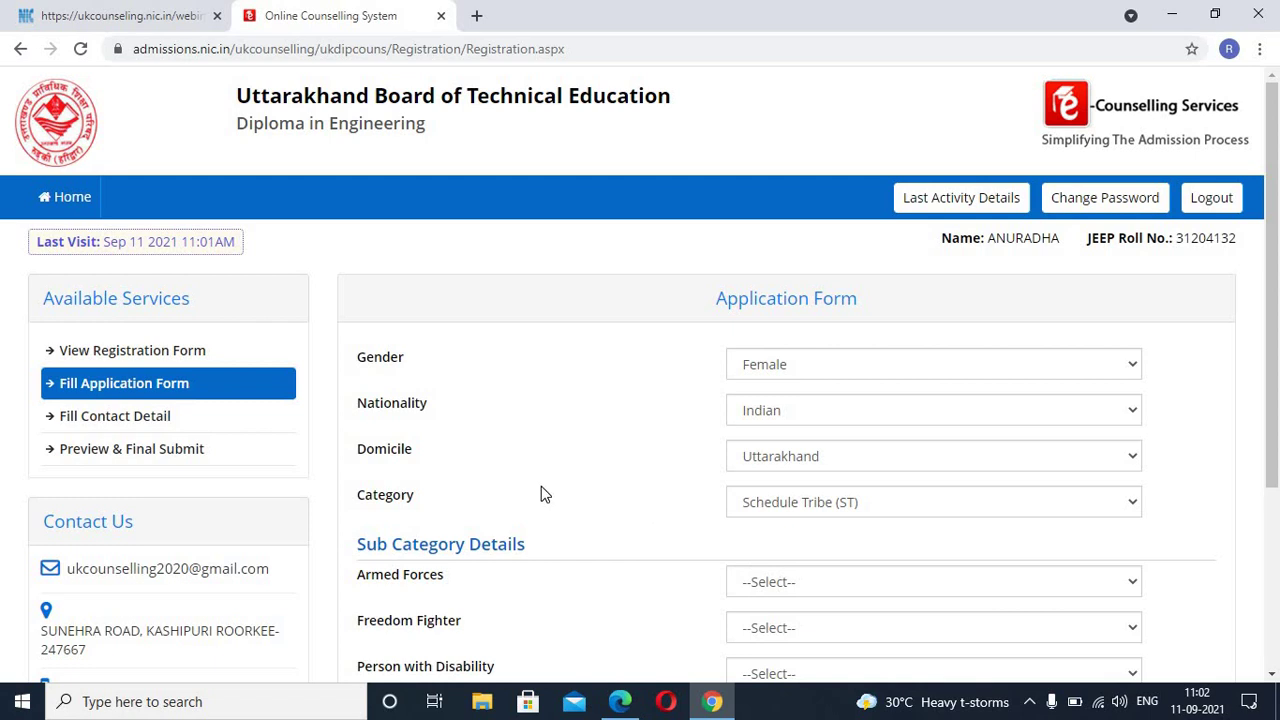
scroll(541, 486, down, 2)
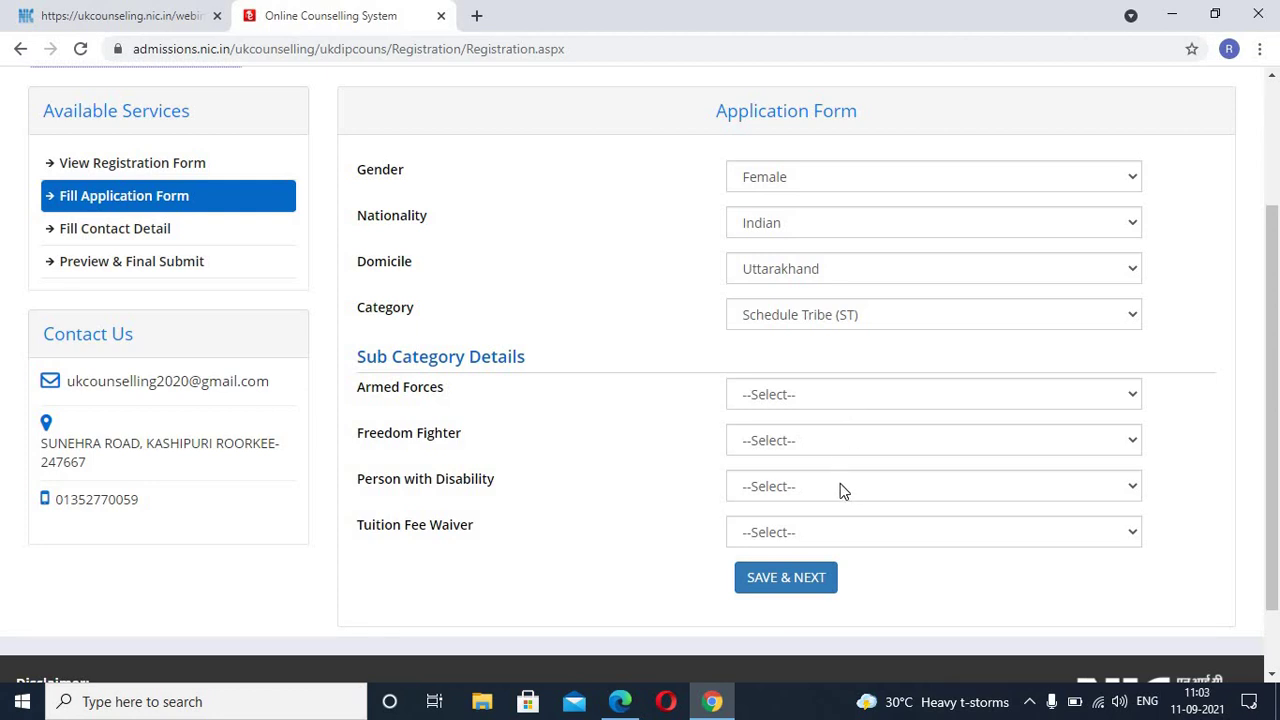
click(836, 535)
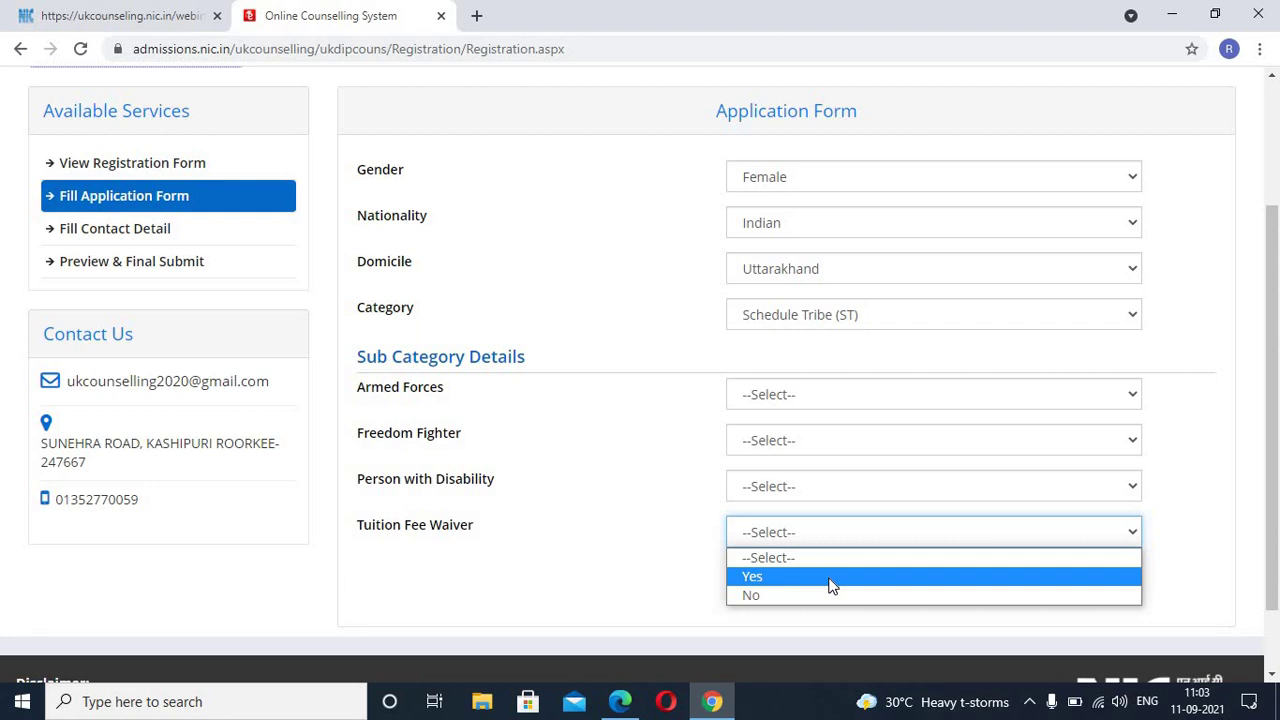
click(830, 578)
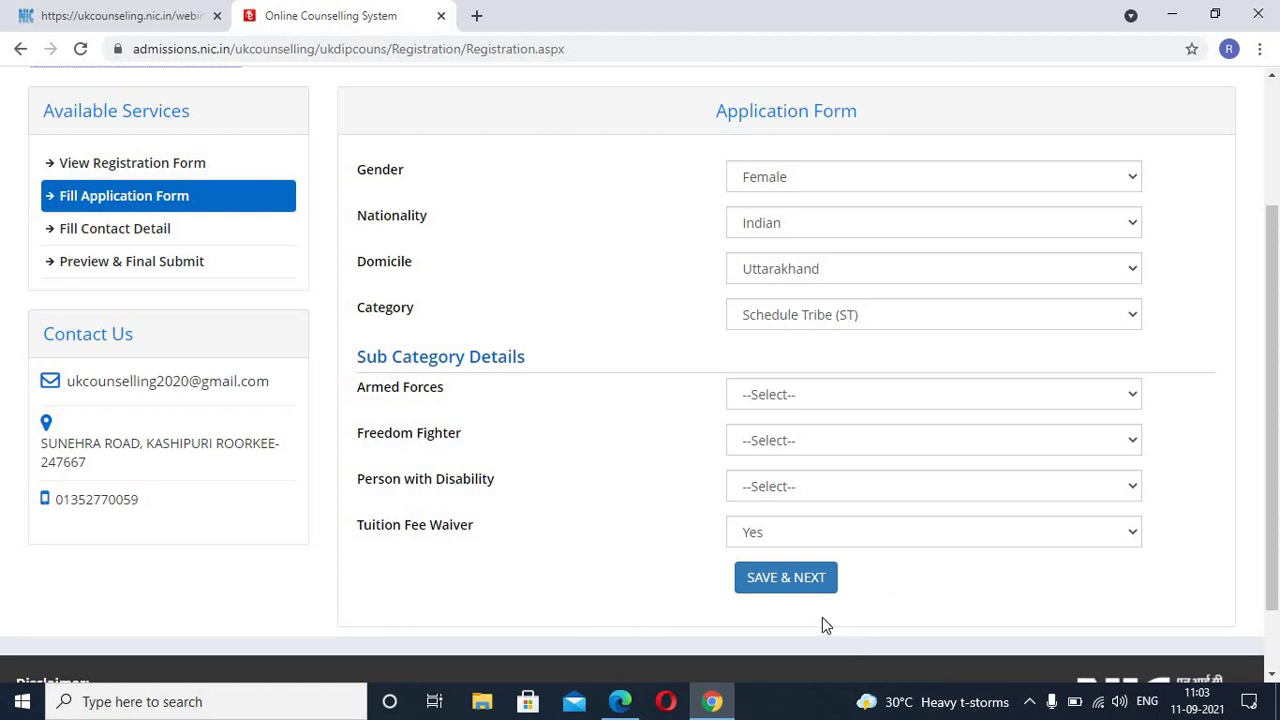
Step: Attempt to save the application form twice, confirming each time
click(784, 580)
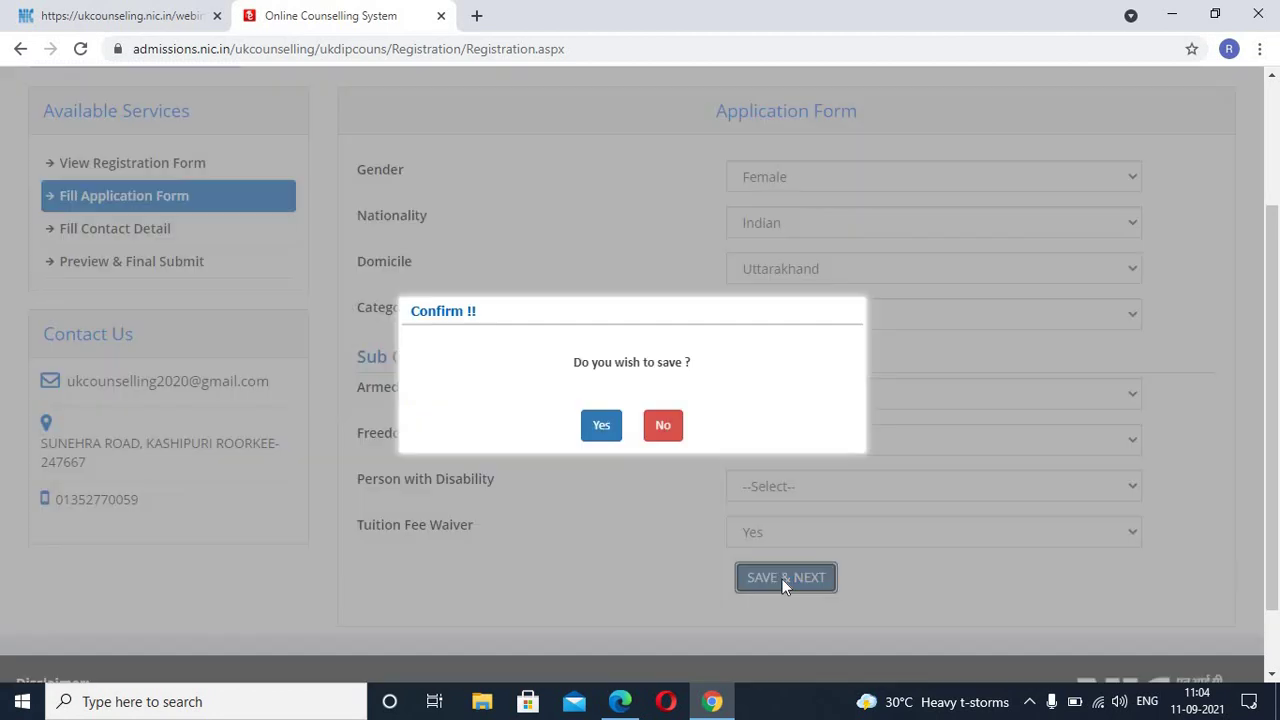
click(601, 427)
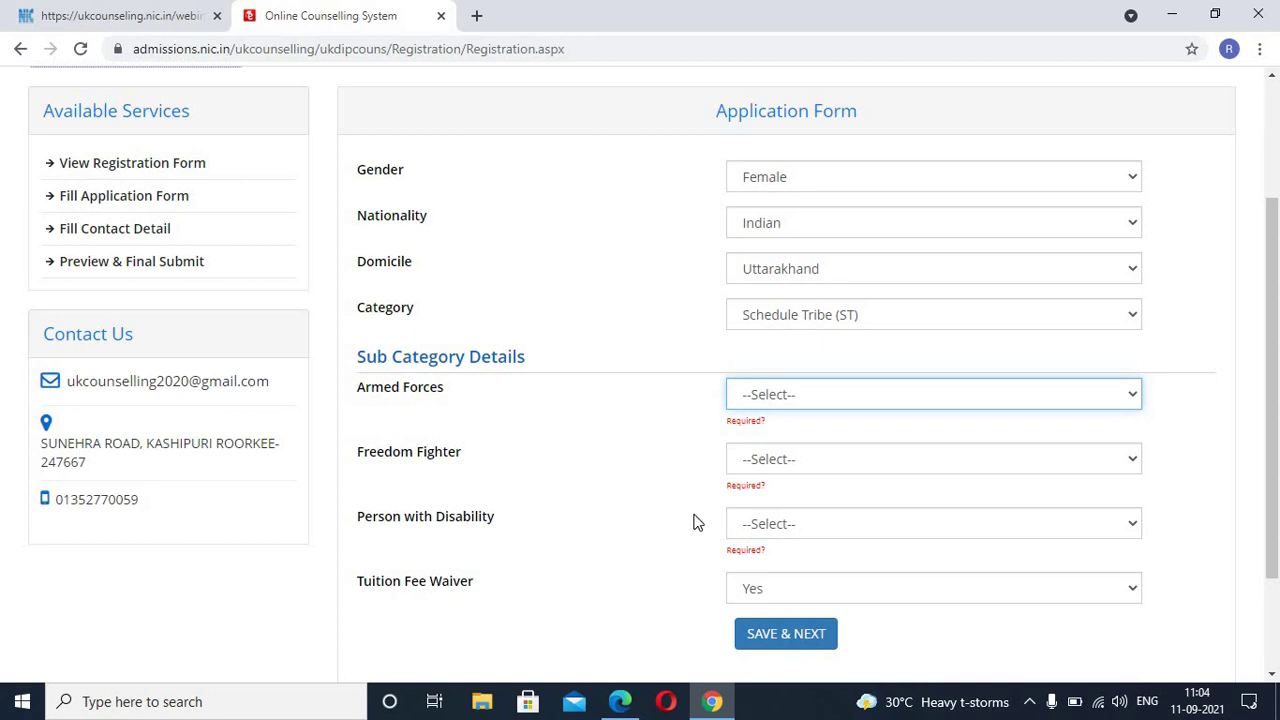
click(772, 630)
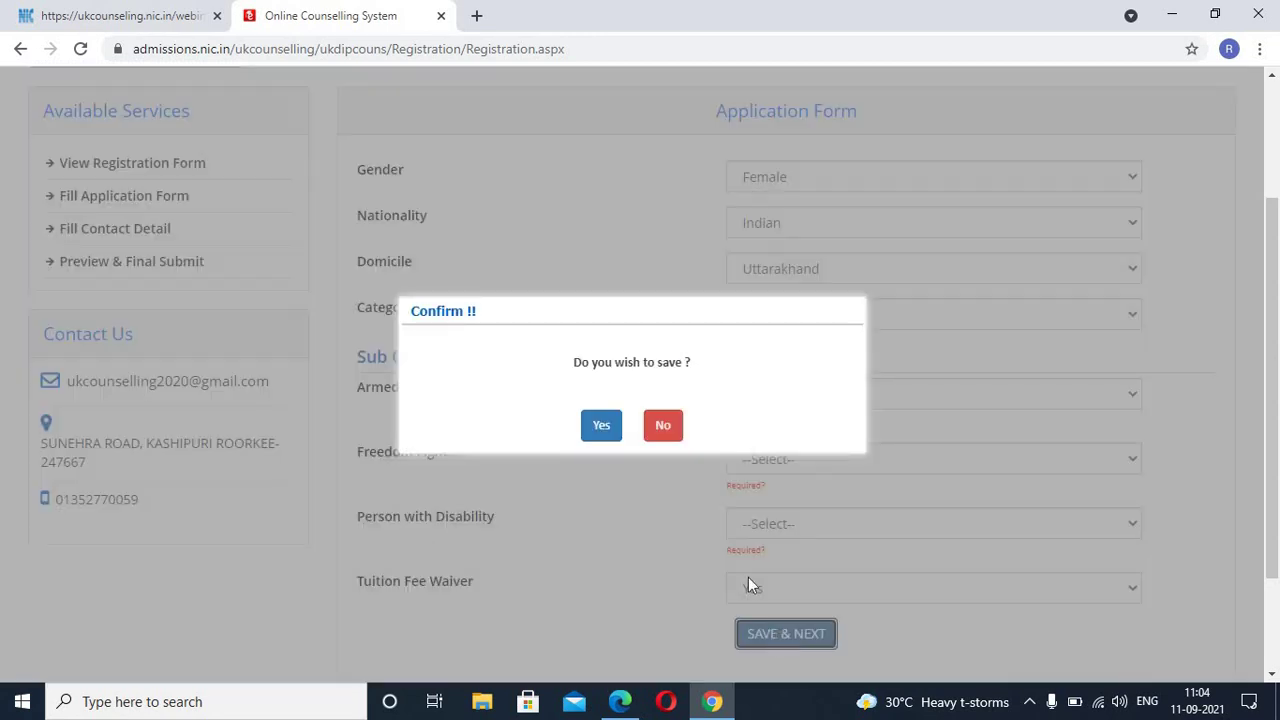
click(594, 426)
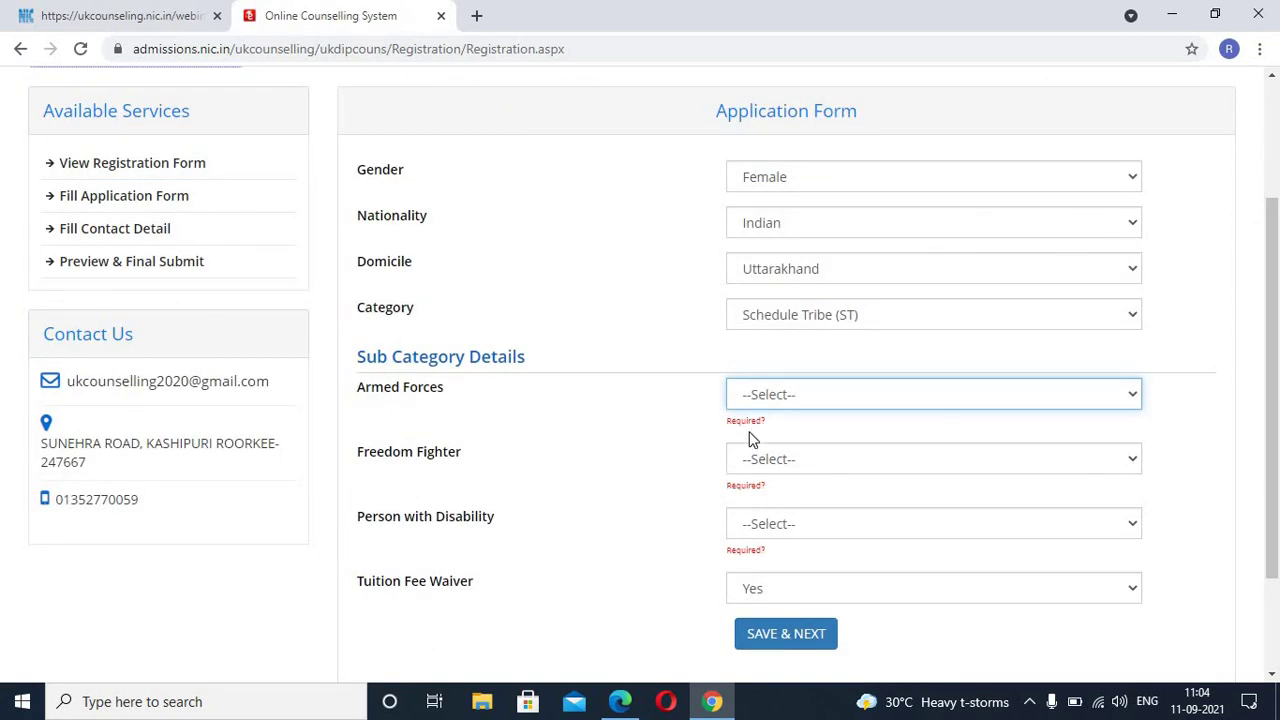
Step: Set Armed Forces, Freedom Fighter and Person with Disability to No, then save and confirm
click(803, 403)
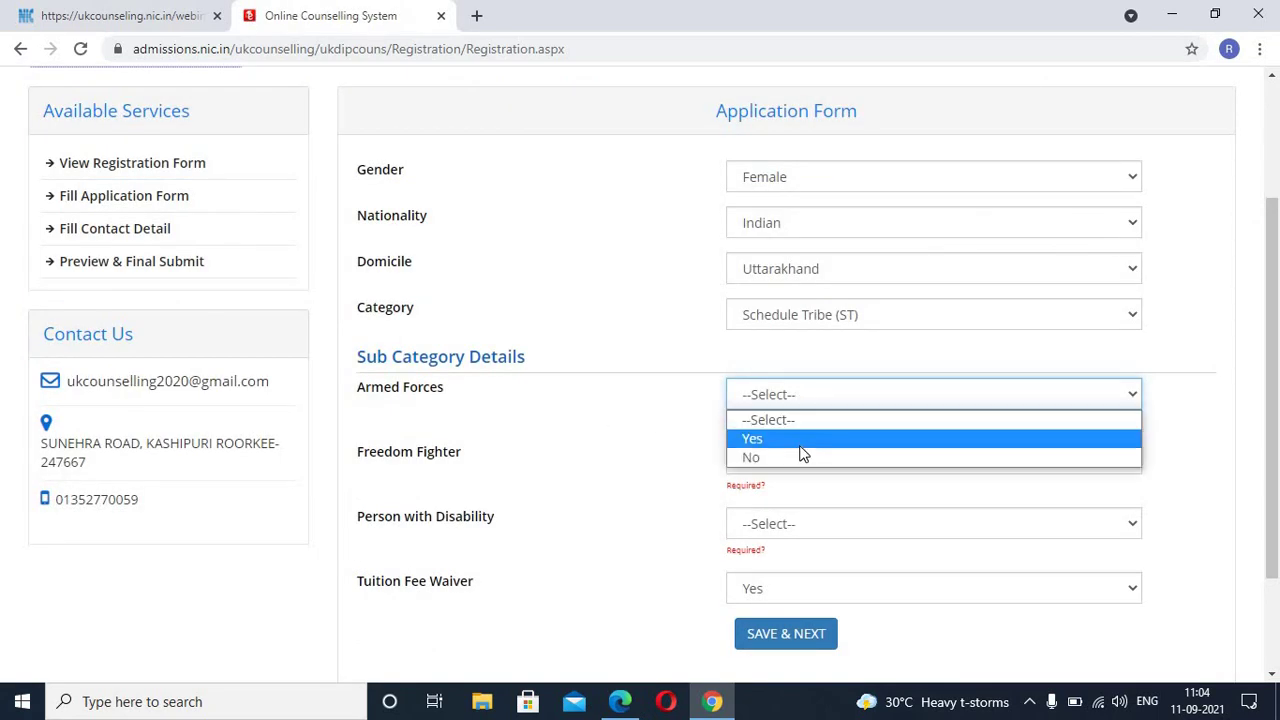
click(801, 456)
click(800, 452)
click(789, 506)
click(795, 487)
click(789, 548)
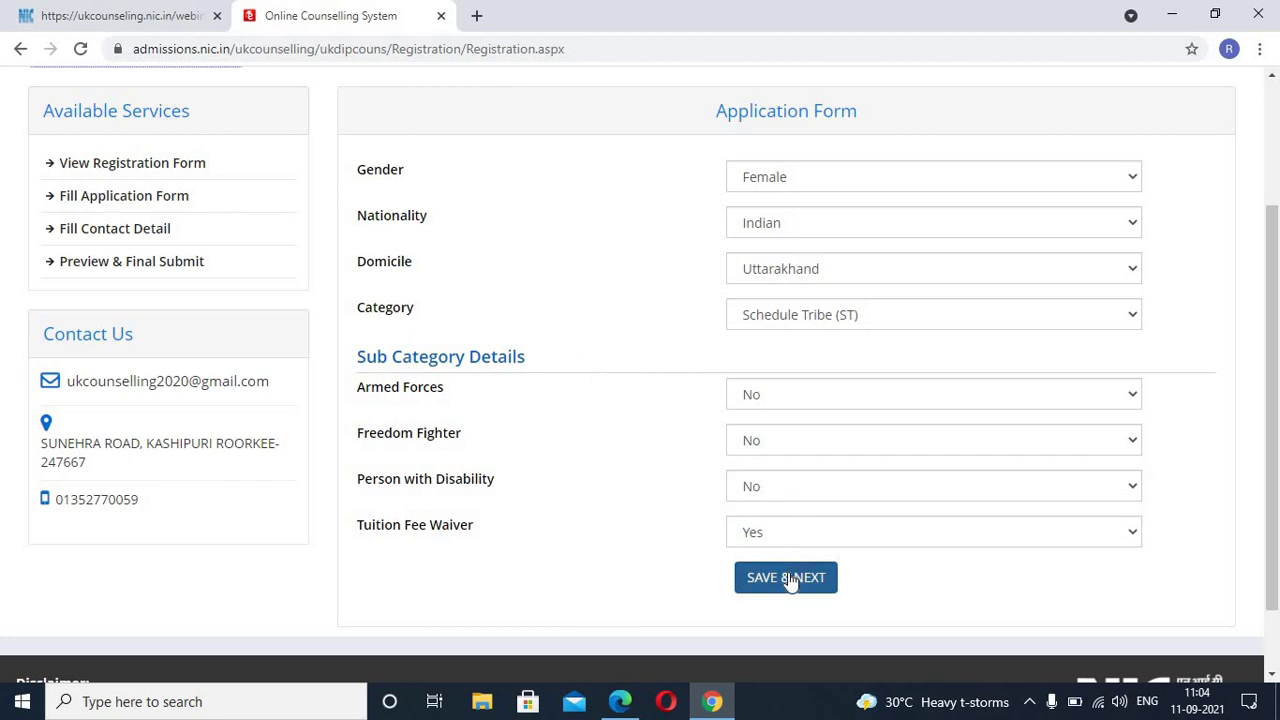
click(788, 577)
click(604, 430)
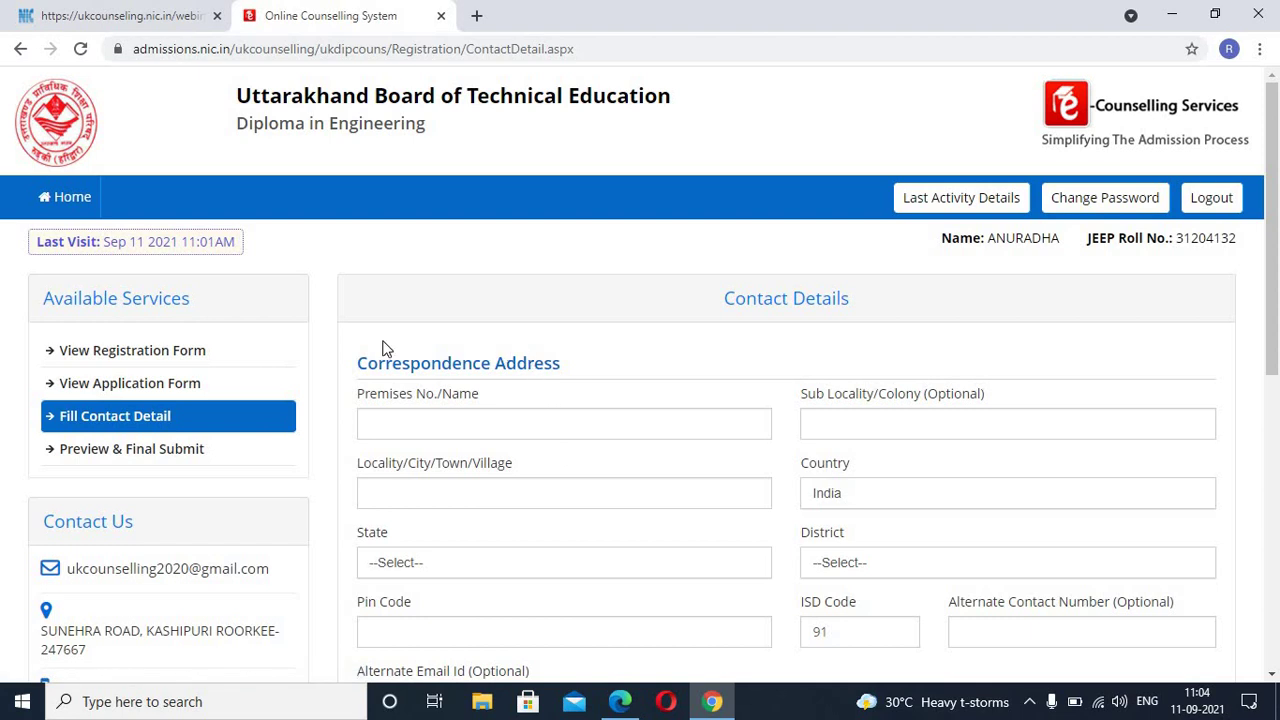
Step: Look over the Contact Details form and place the cursor in Premises No./Name
scroll(585, 483, down, 1)
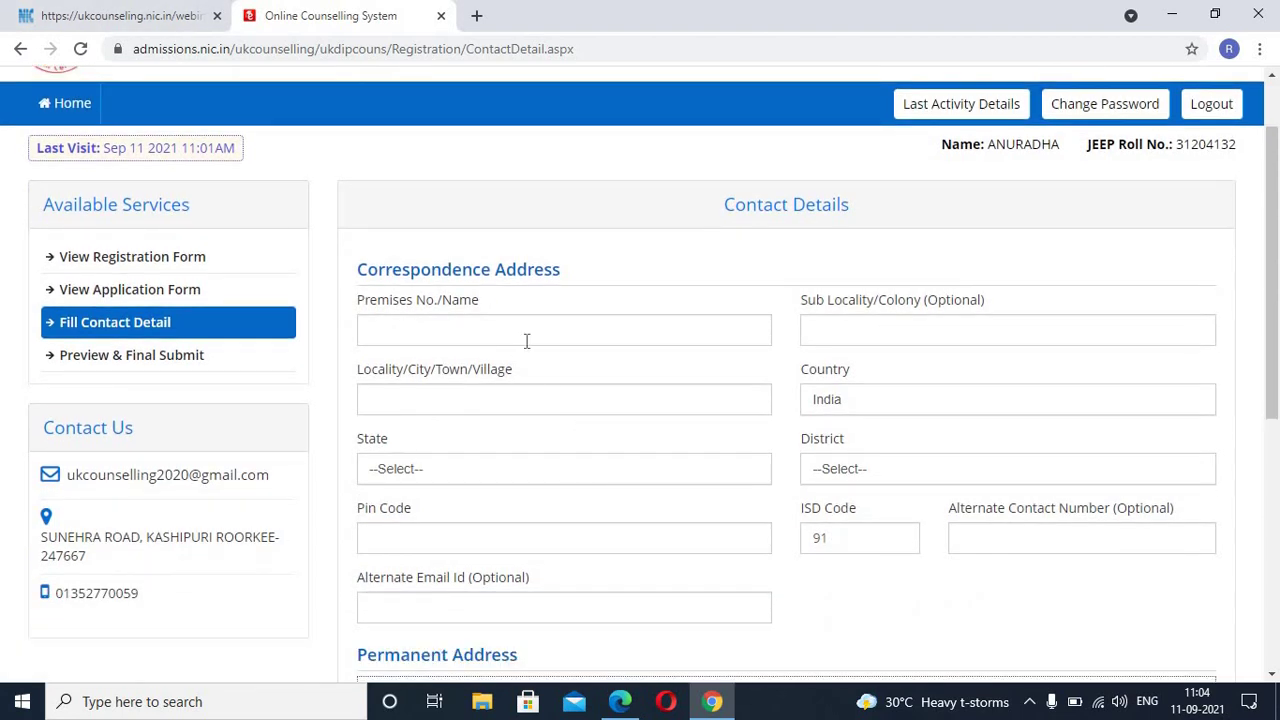
scroll(731, 338, down, 2)
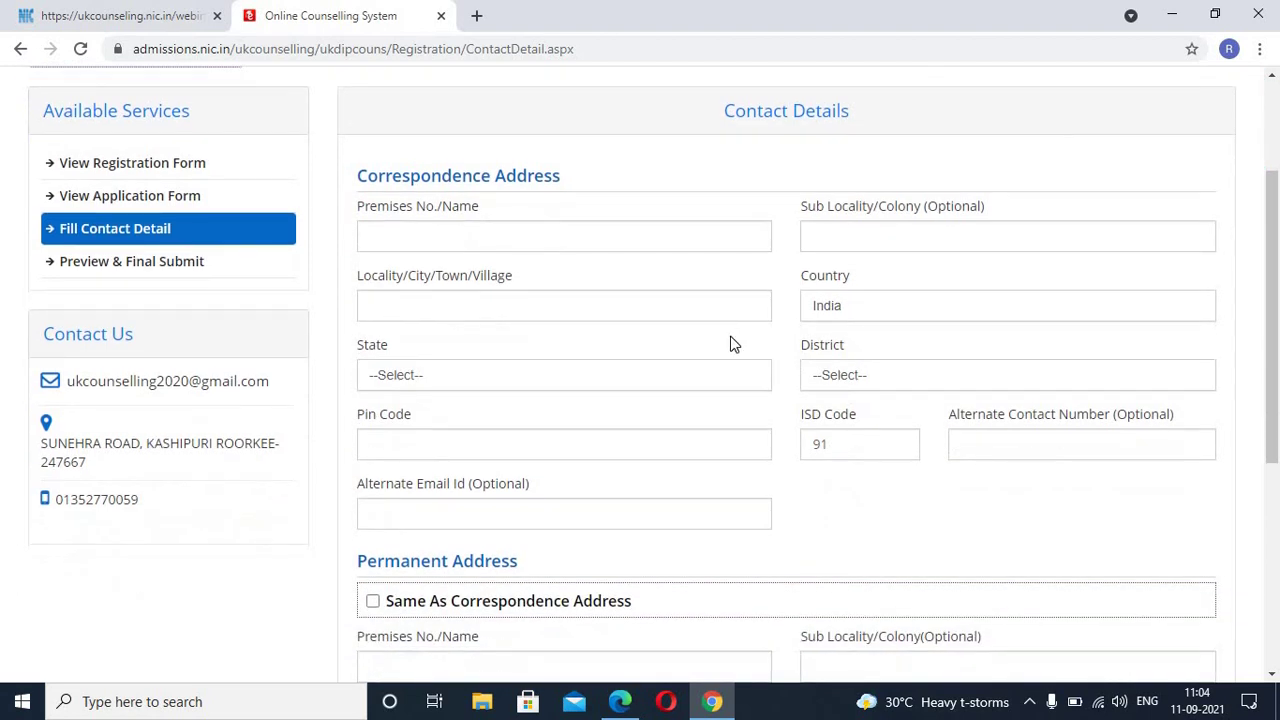
scroll(731, 334, down, 3)
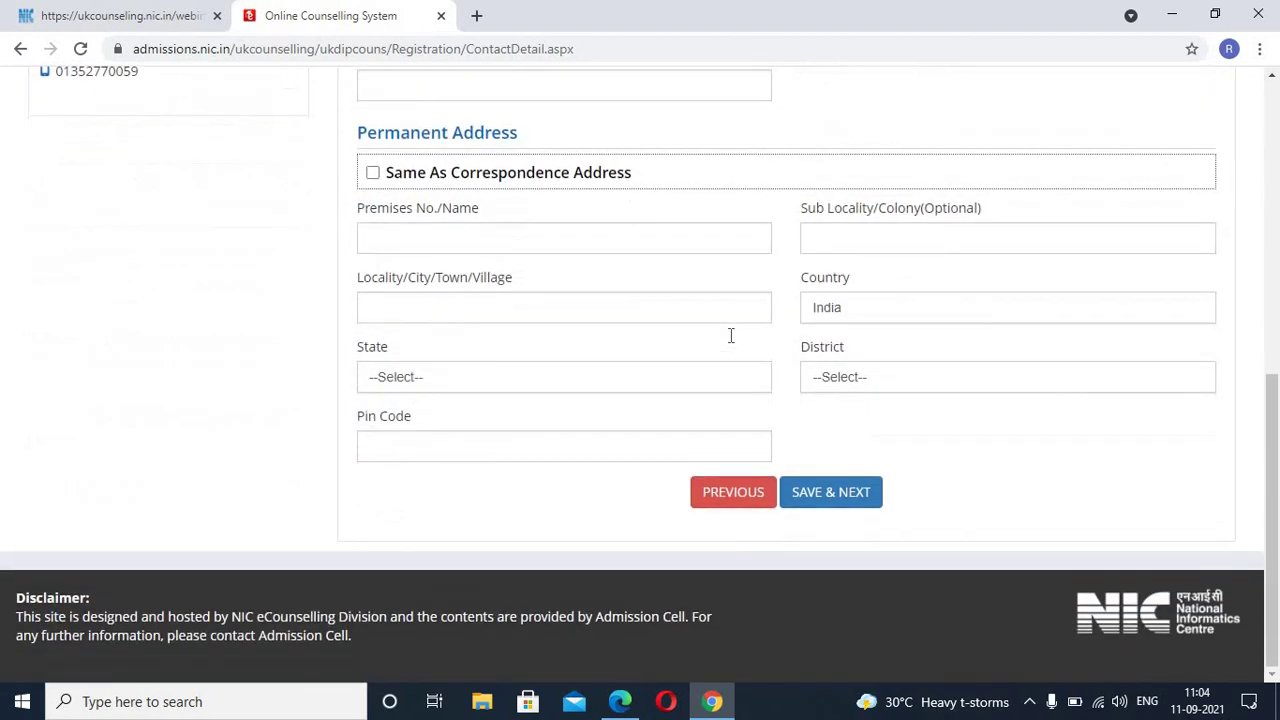
scroll(731, 334, up, 4)
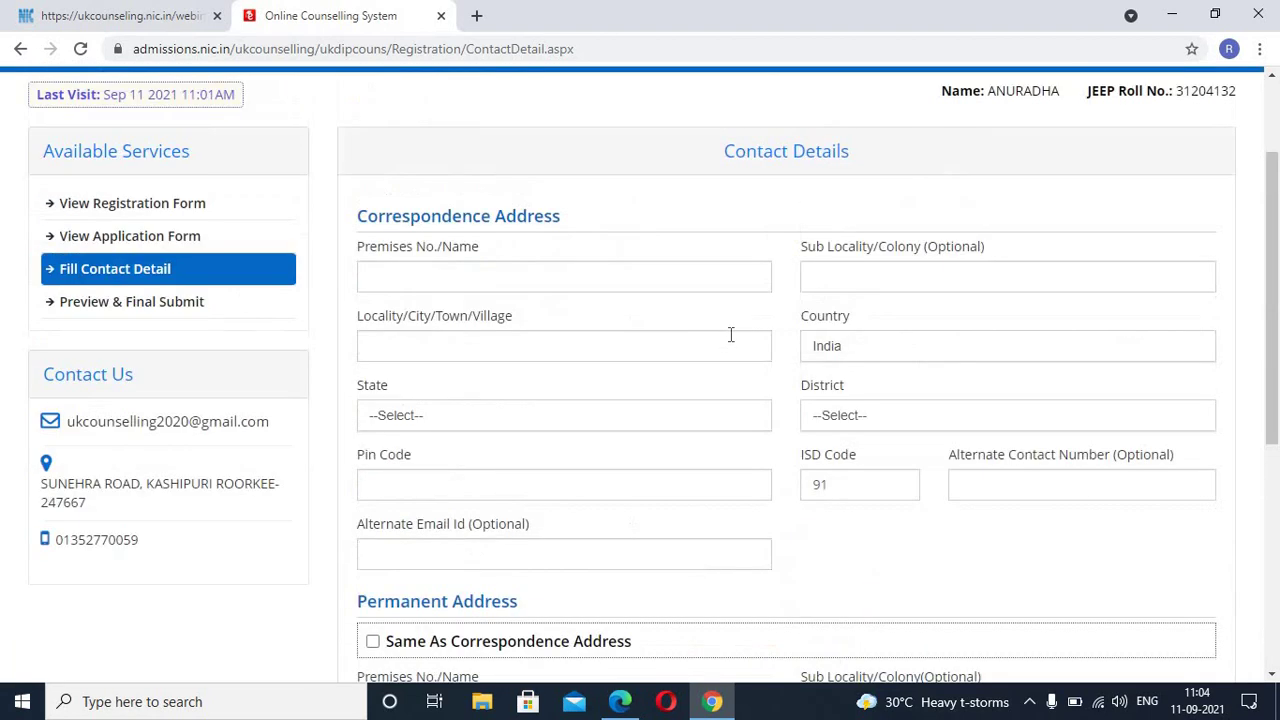
click(500, 272)
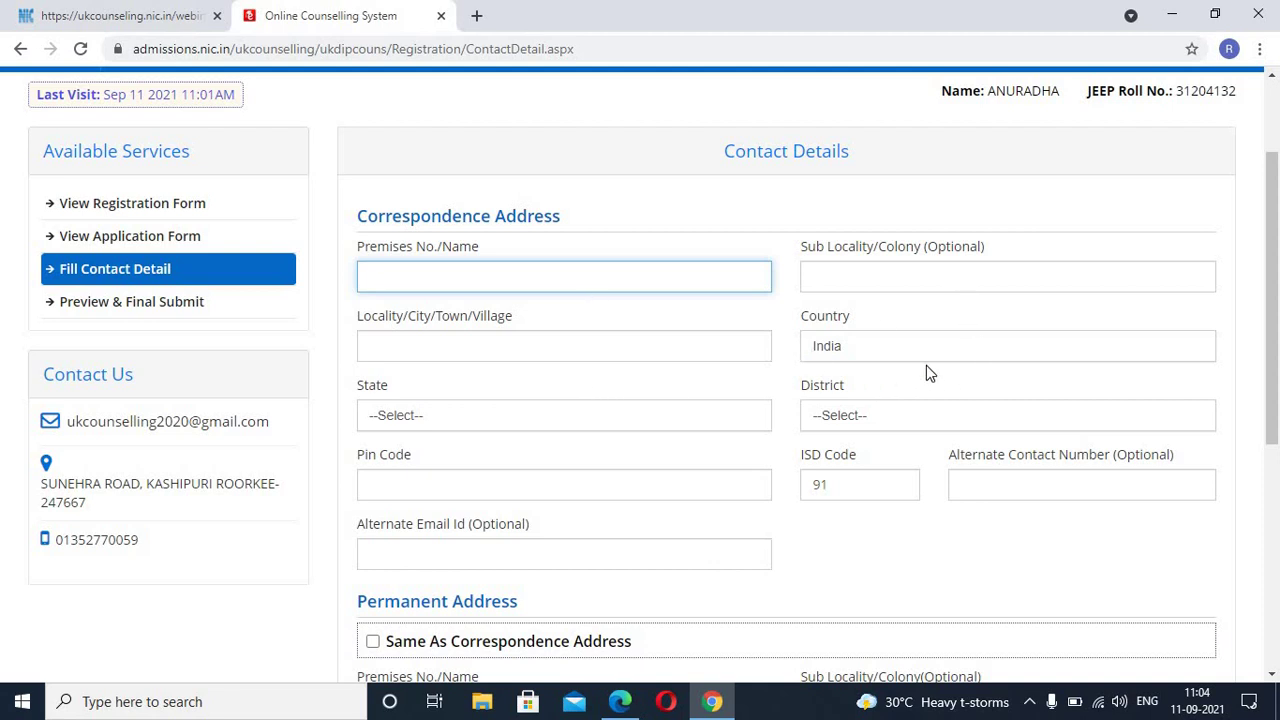
Step: Set the correspondence state to Uttarakhand and the district to TEHRI GARHWAL
click(566, 418)
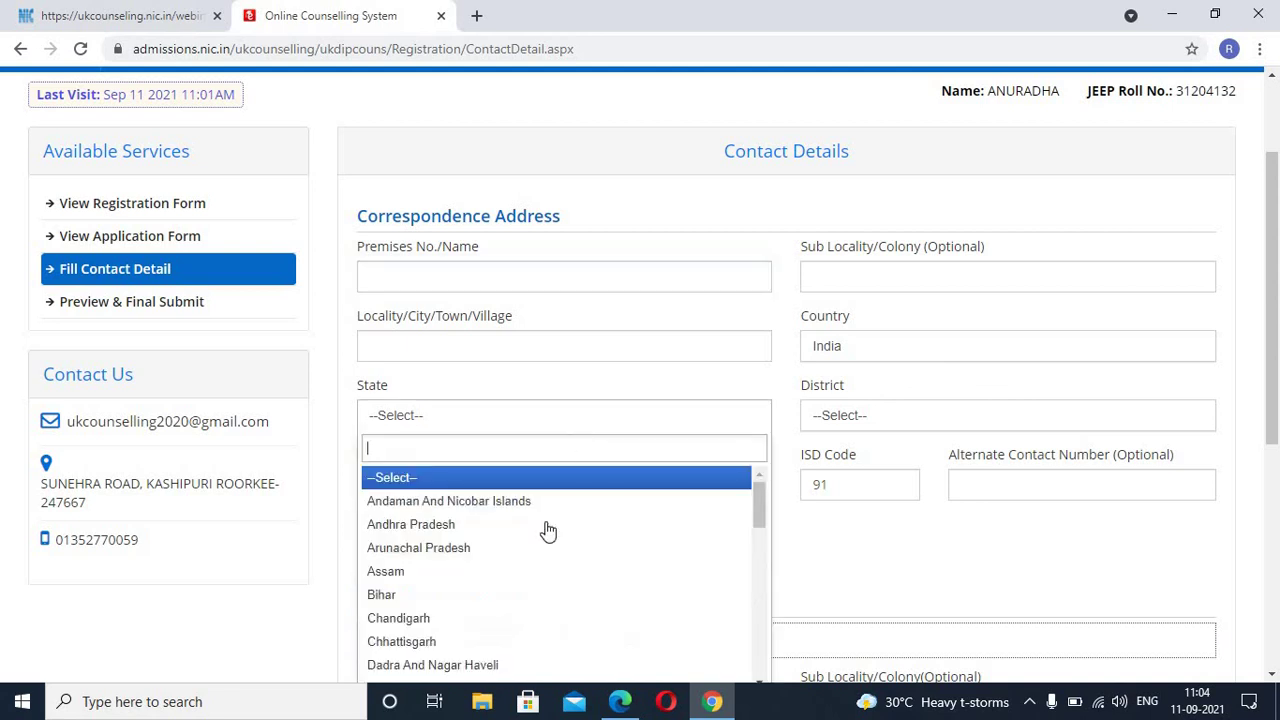
scroll(543, 530, down, 7)
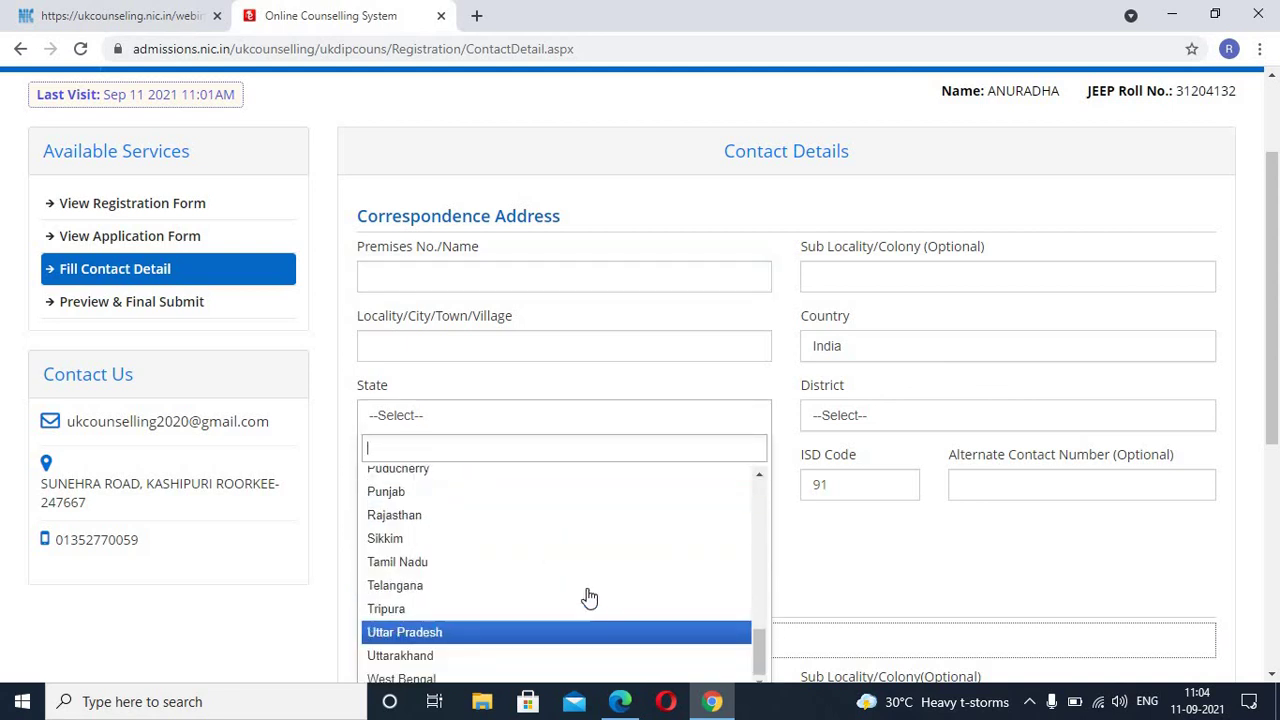
click(558, 656)
click(893, 424)
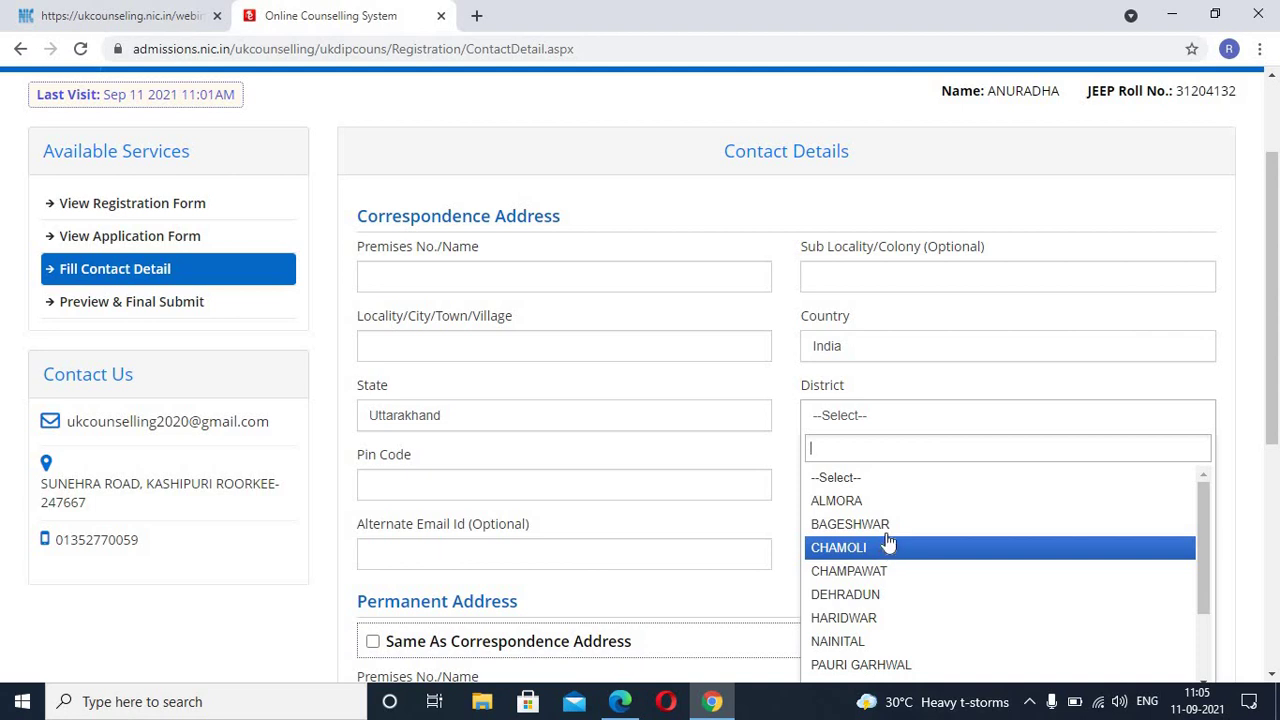
scroll(887, 541, down, 2)
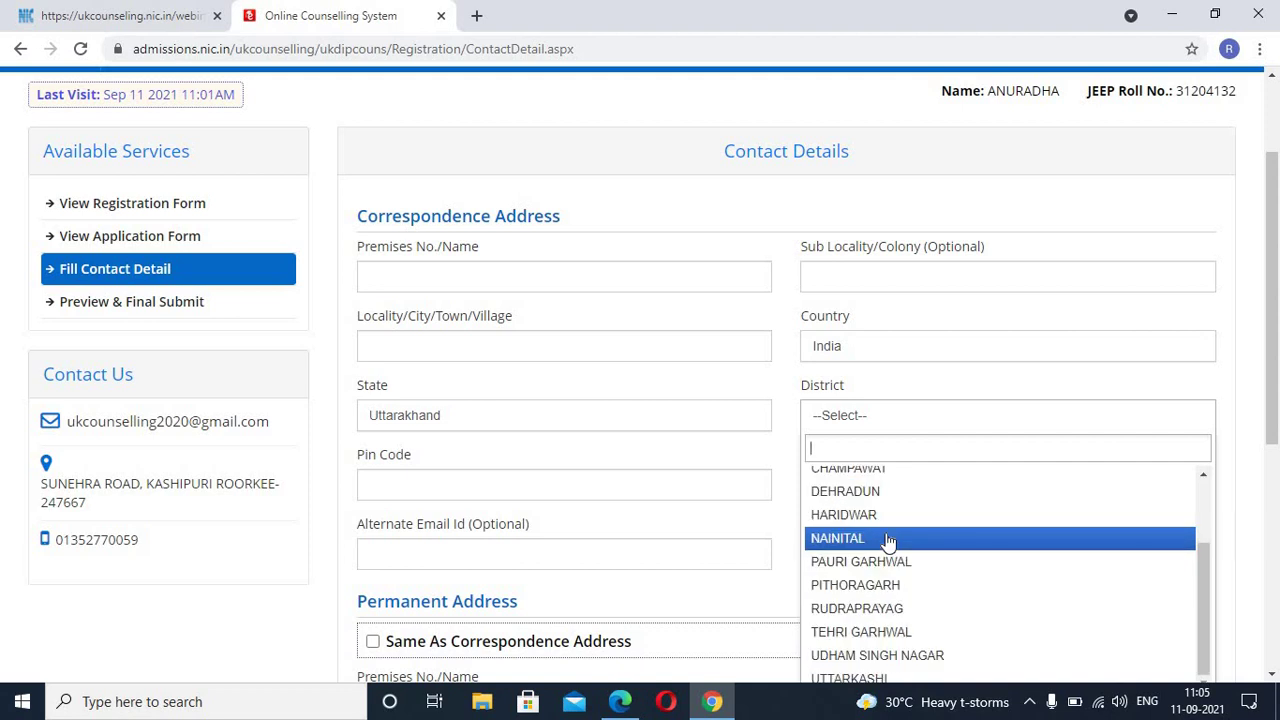
scroll(887, 541, up, 2)
scroll(893, 595, down, 2)
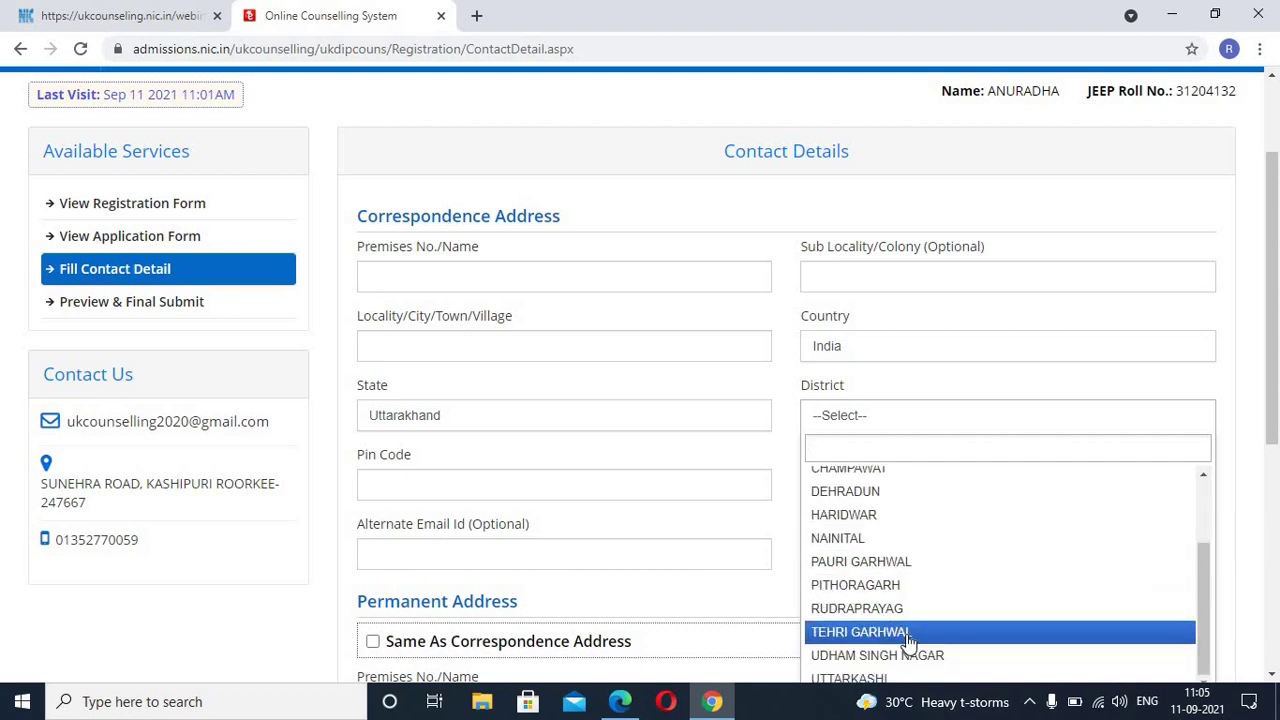
click(908, 634)
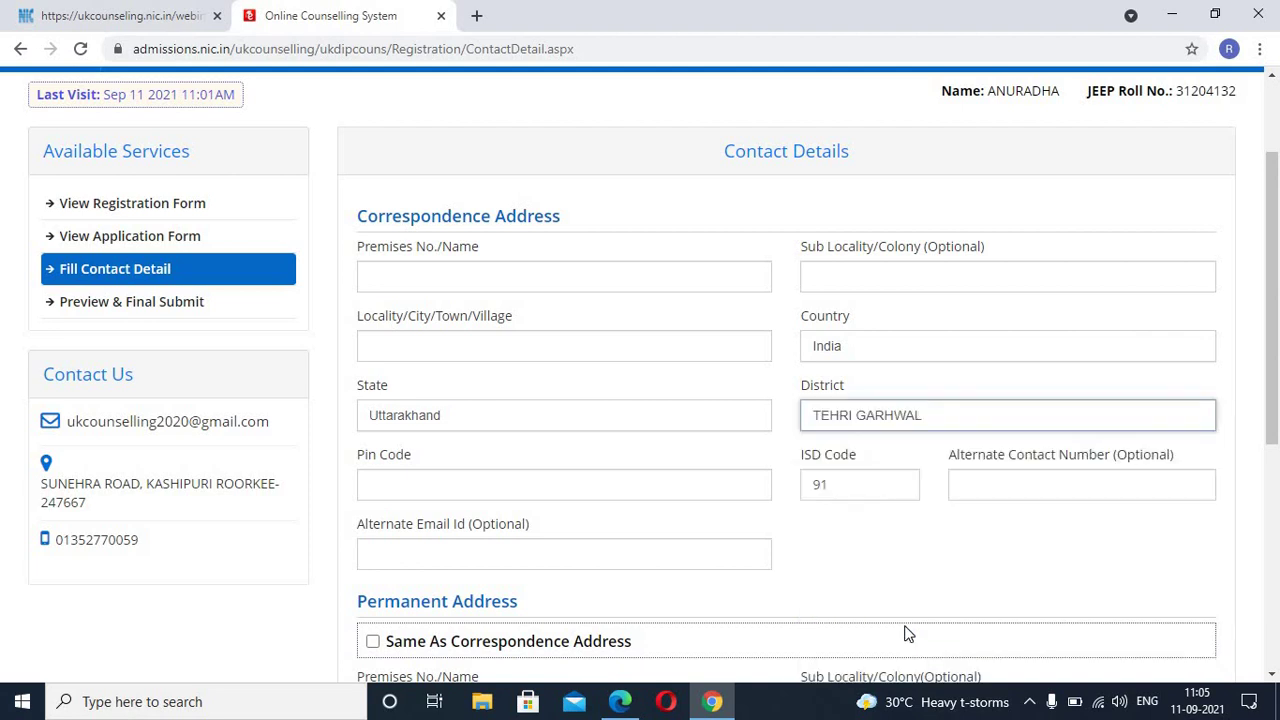
Step: Change the correspondence district to DEHRADUN
click(489, 485)
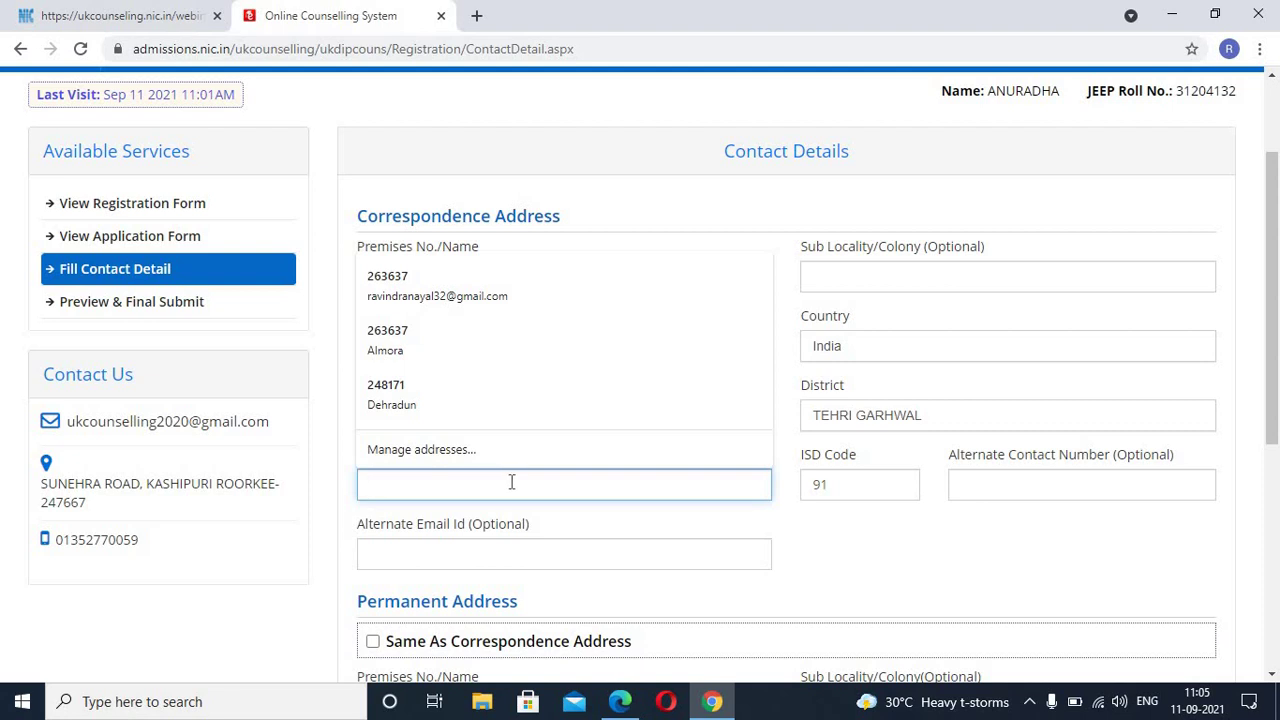
click(957, 425)
scroll(936, 530, down, 3)
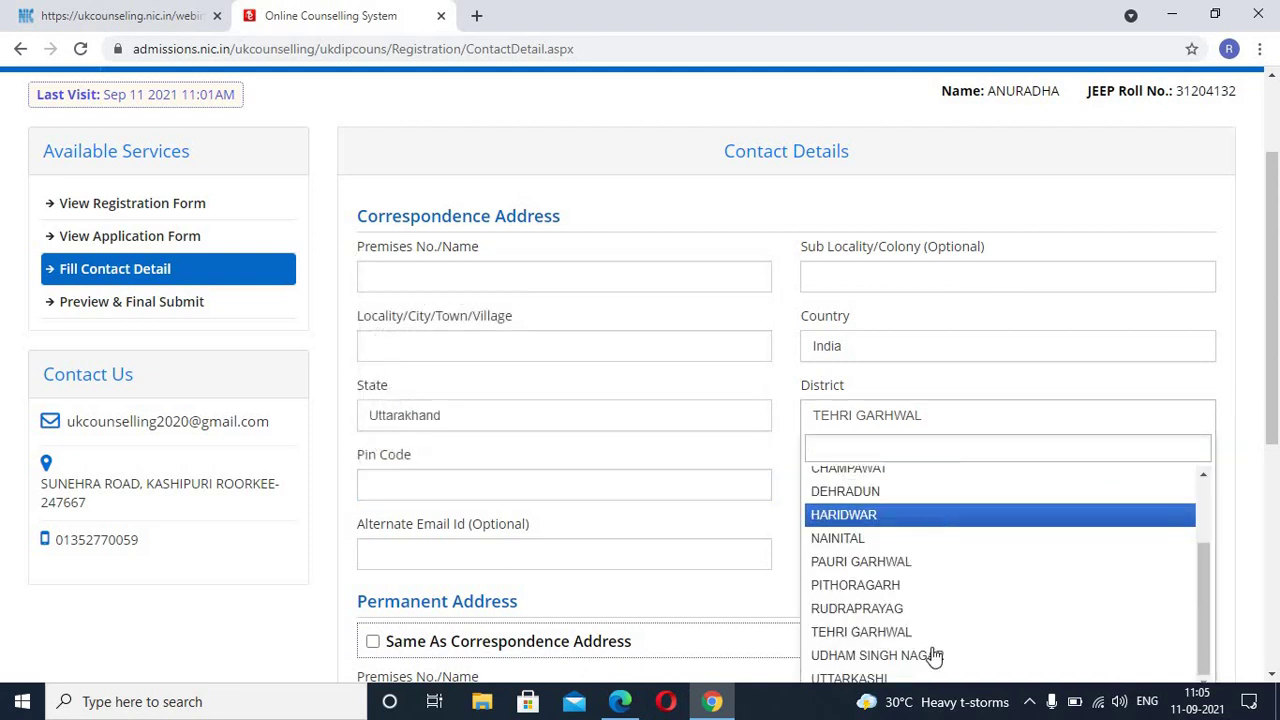
scroll(930, 645, up, 3)
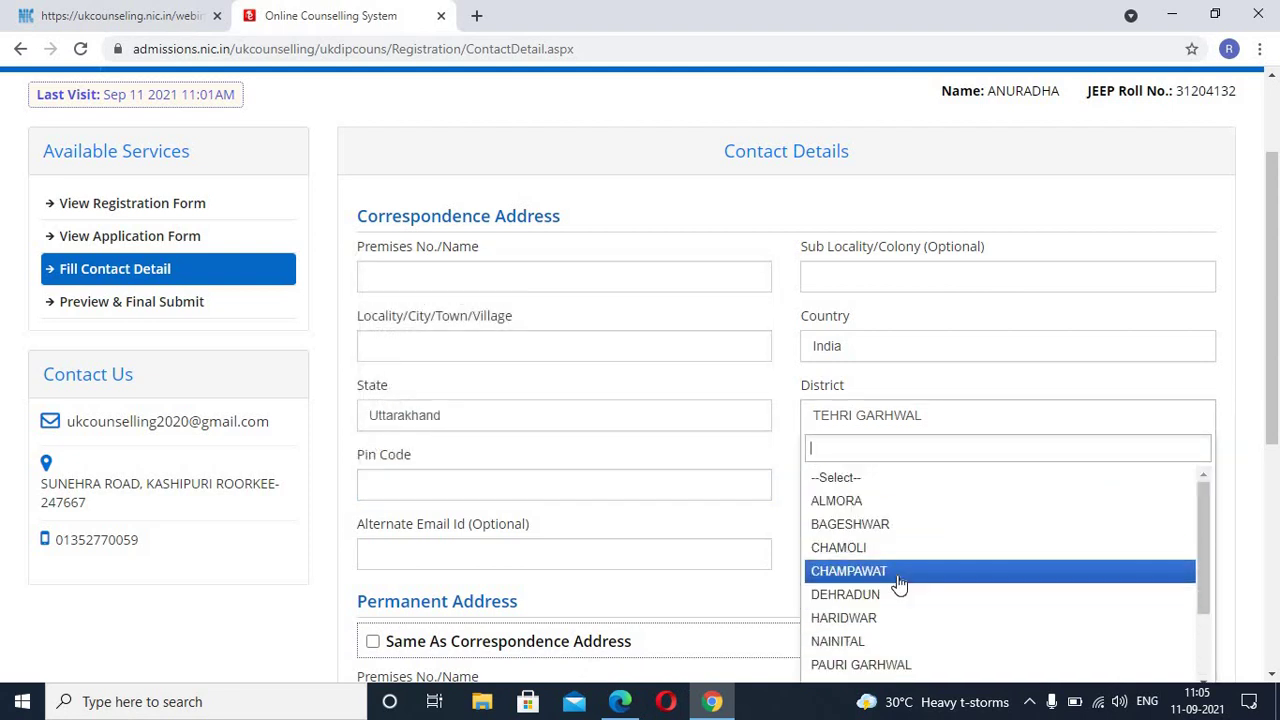
click(903, 594)
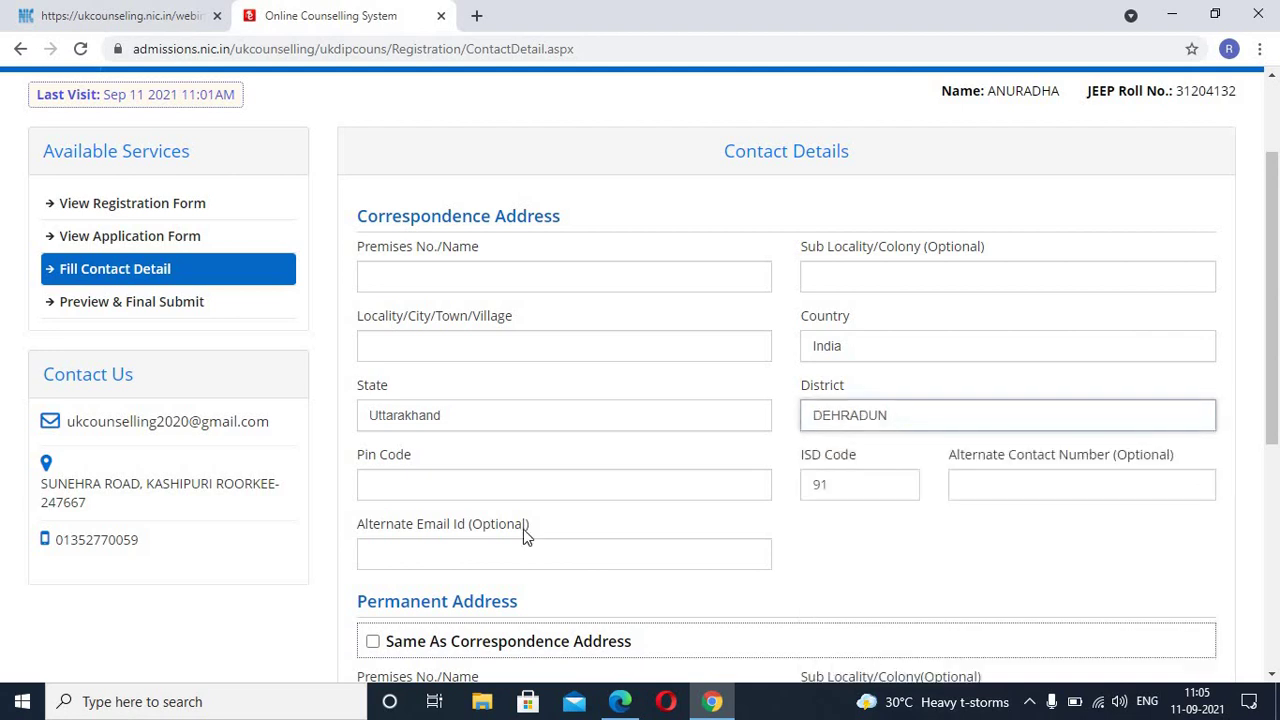
Step: Enter the correspondence pin code and an alternate contact number
click(407, 489)
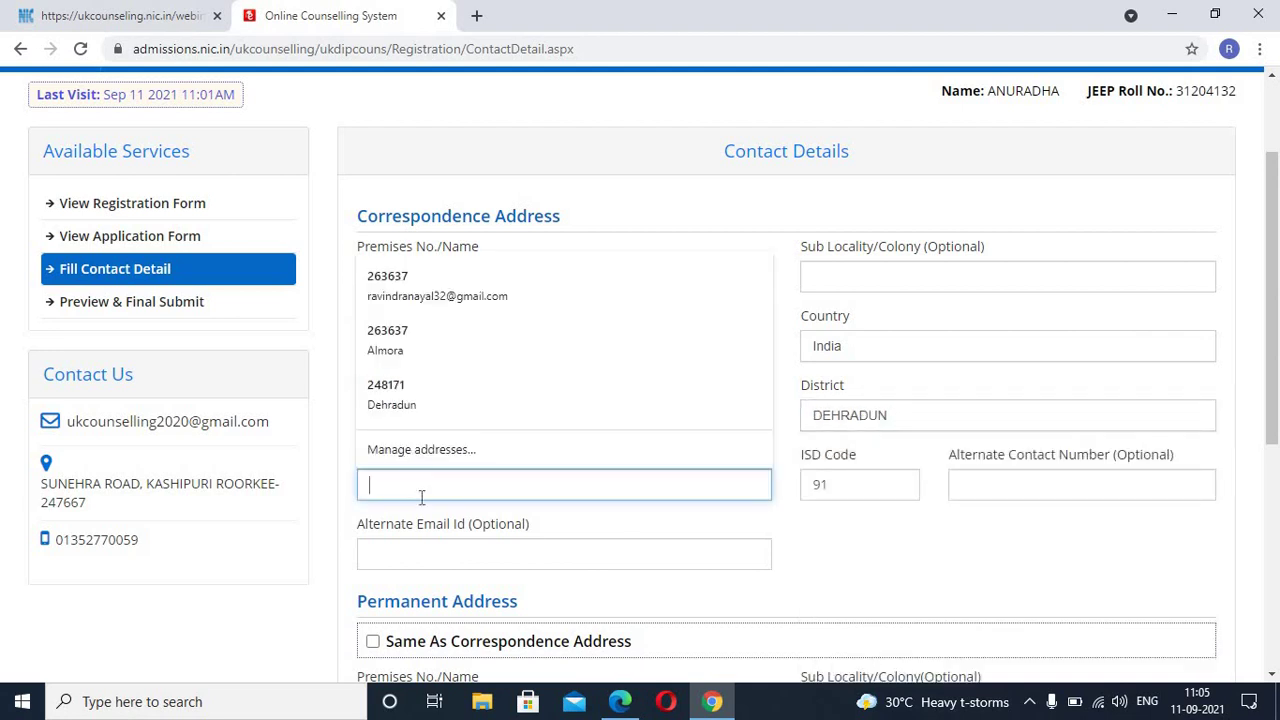
text(24)
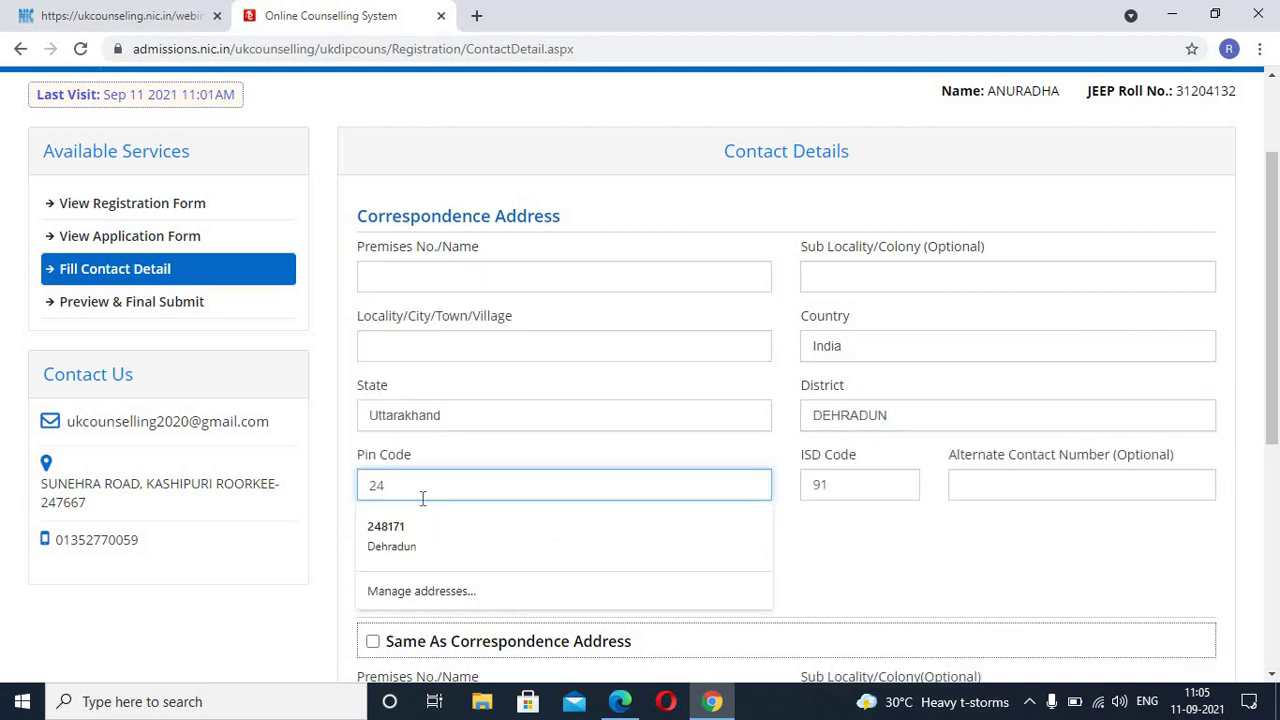
text(8123)
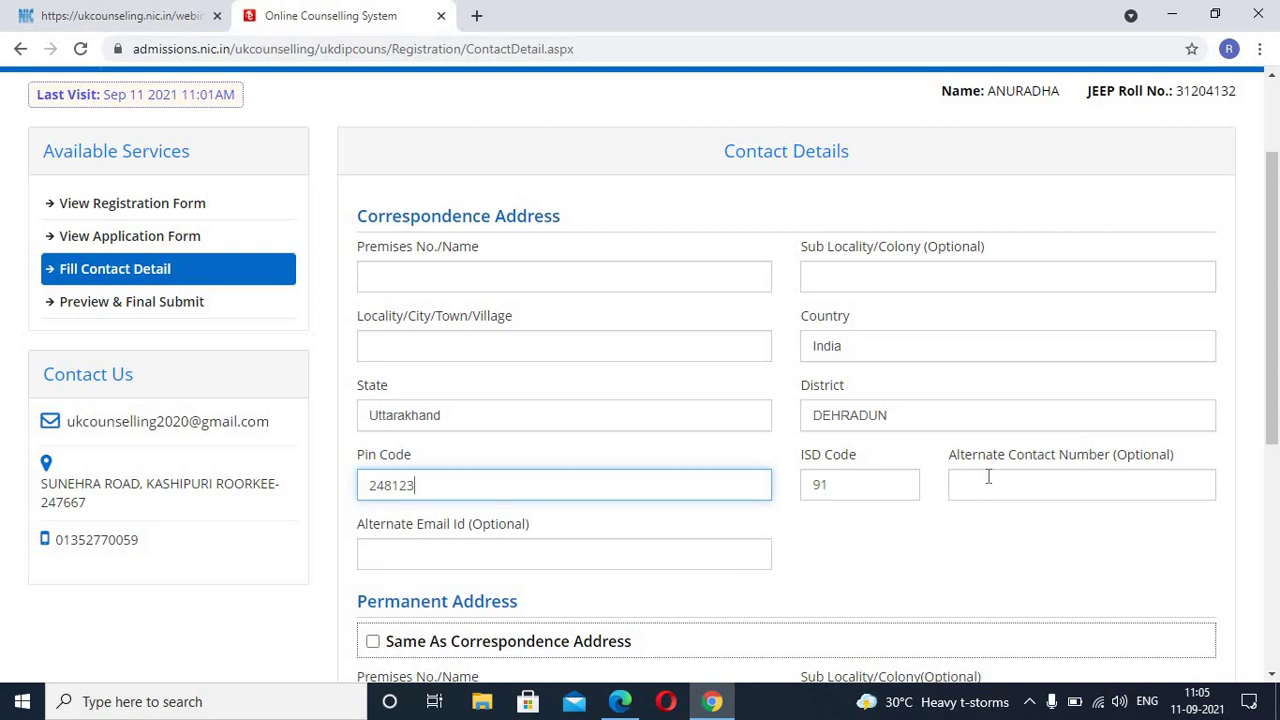
click(988, 480)
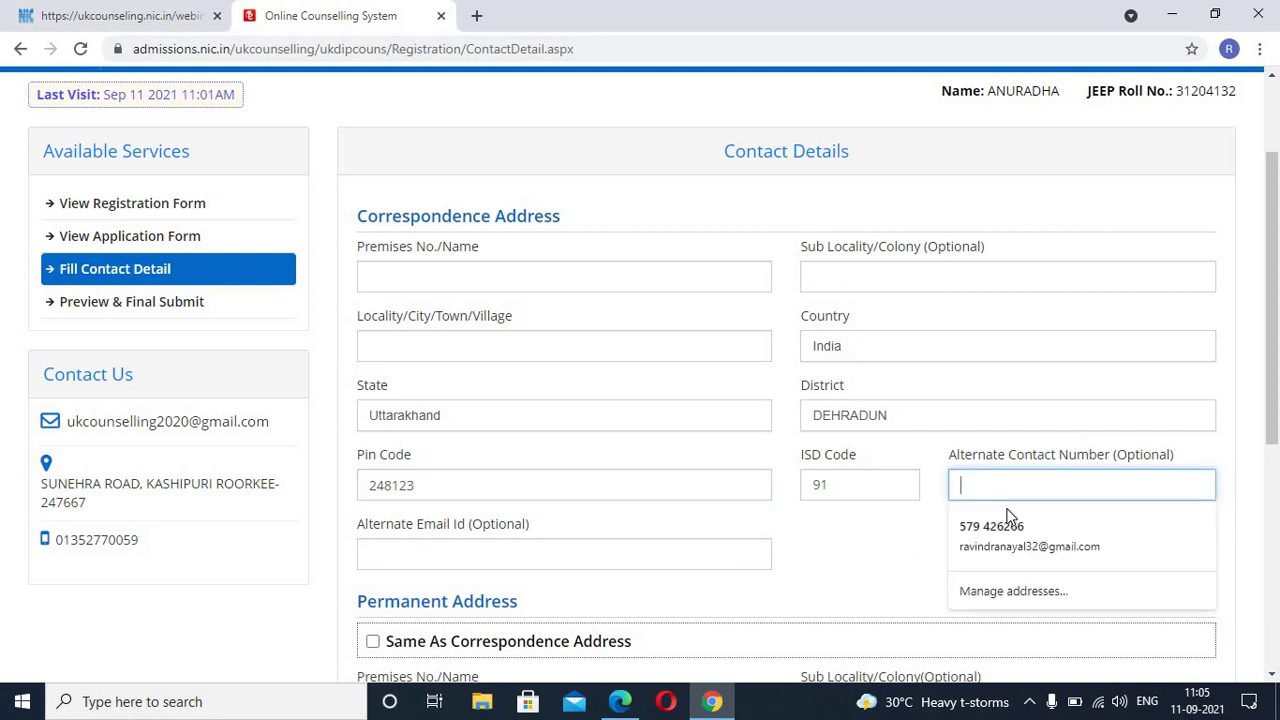
text(9458)
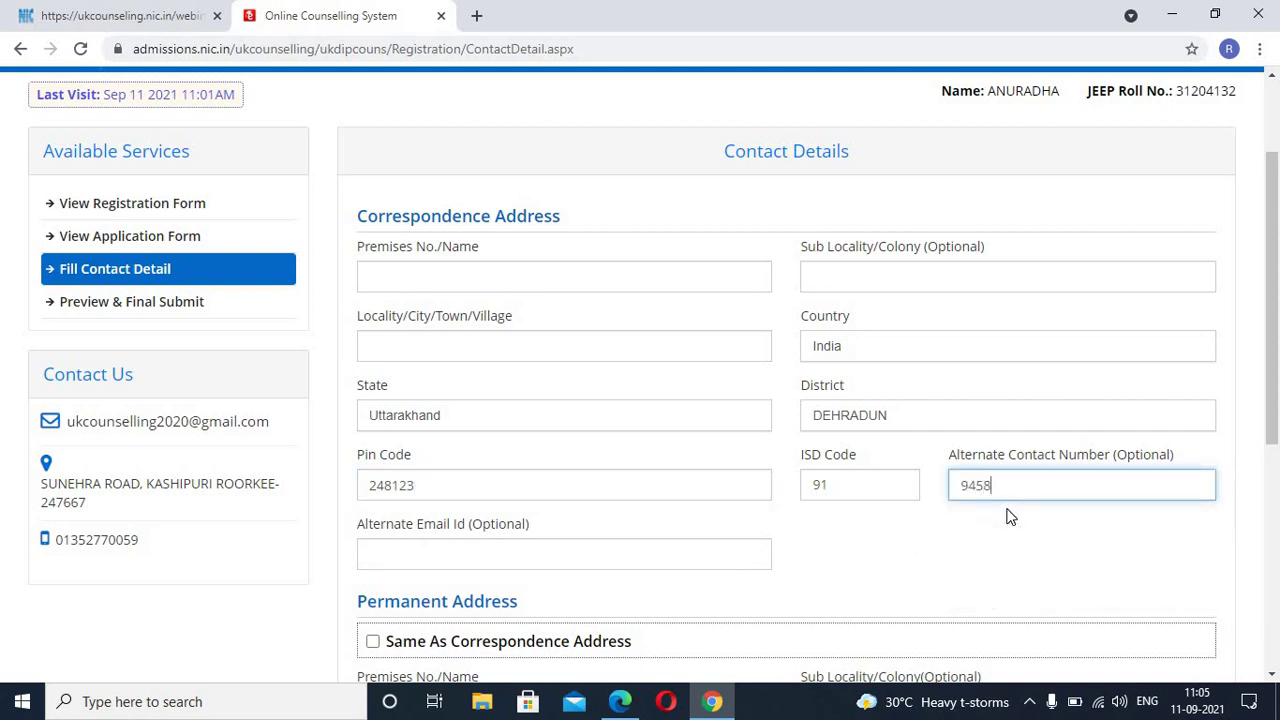
key(BackSpace)
key(BackSpace)
key(BackSpace)
key(BackSpace)
Step: Fill in the Locality/City/Town/Village field with the locality name
click(614, 561)
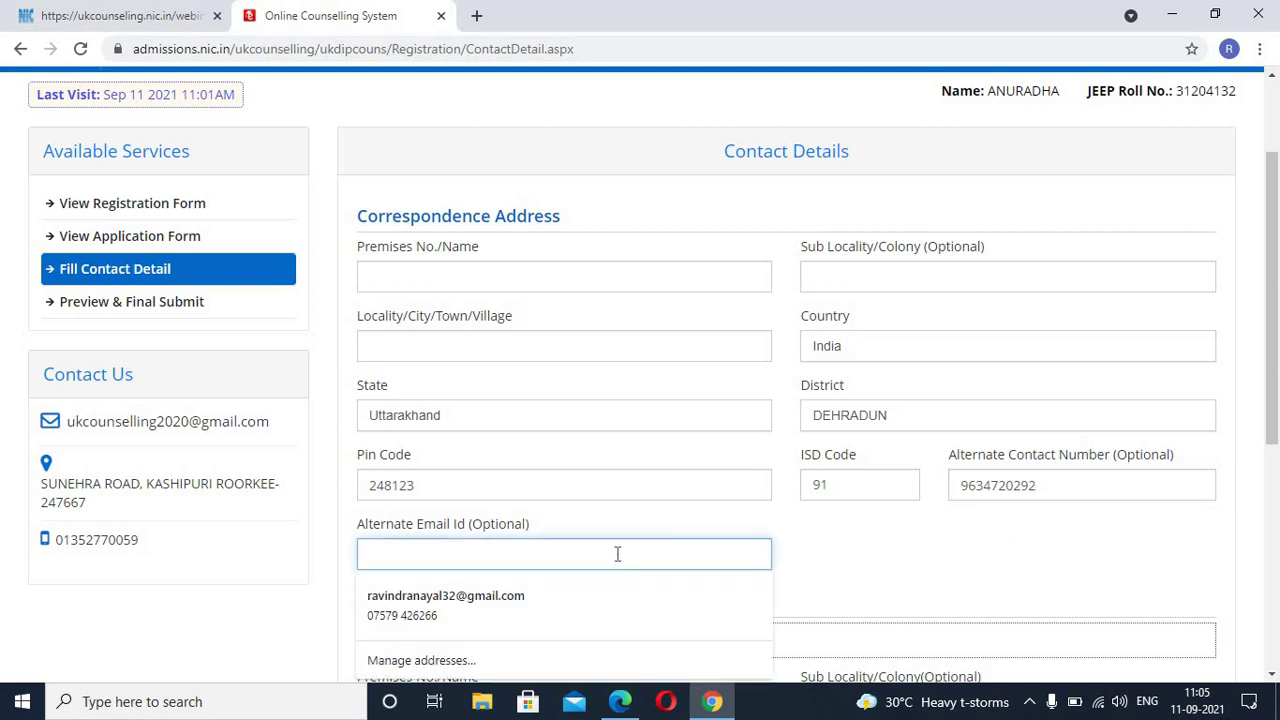
click(568, 347)
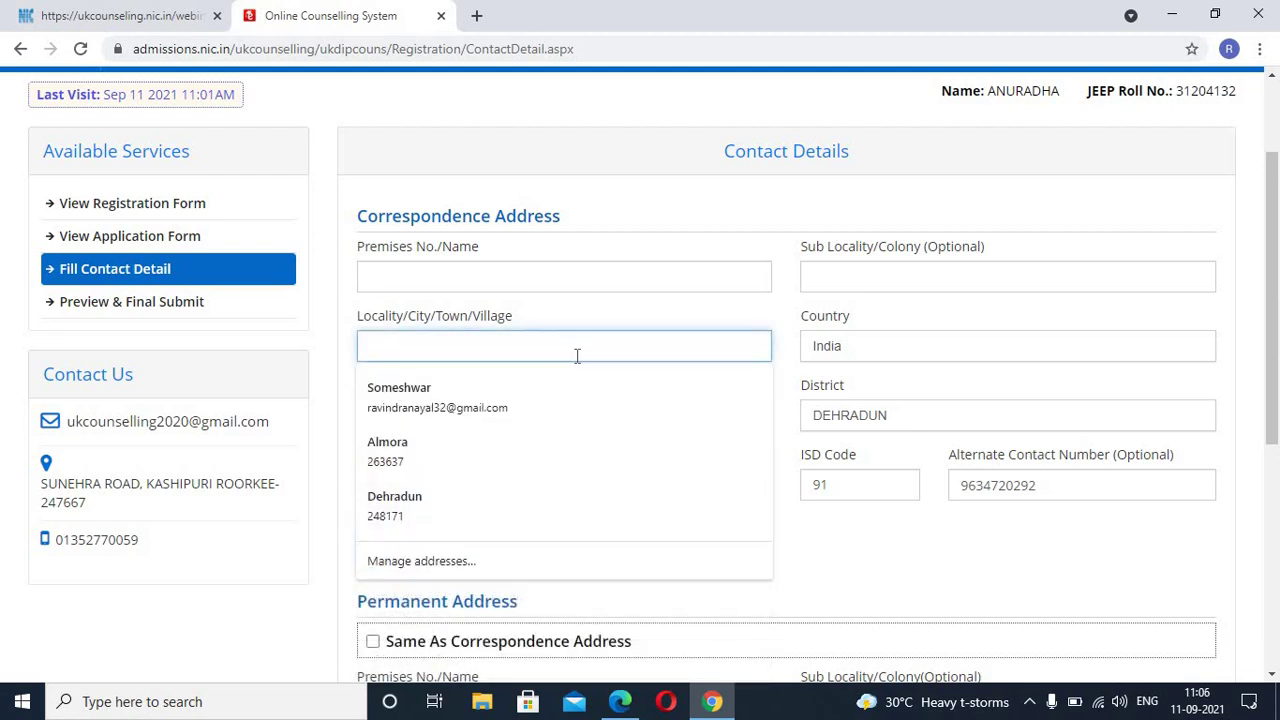
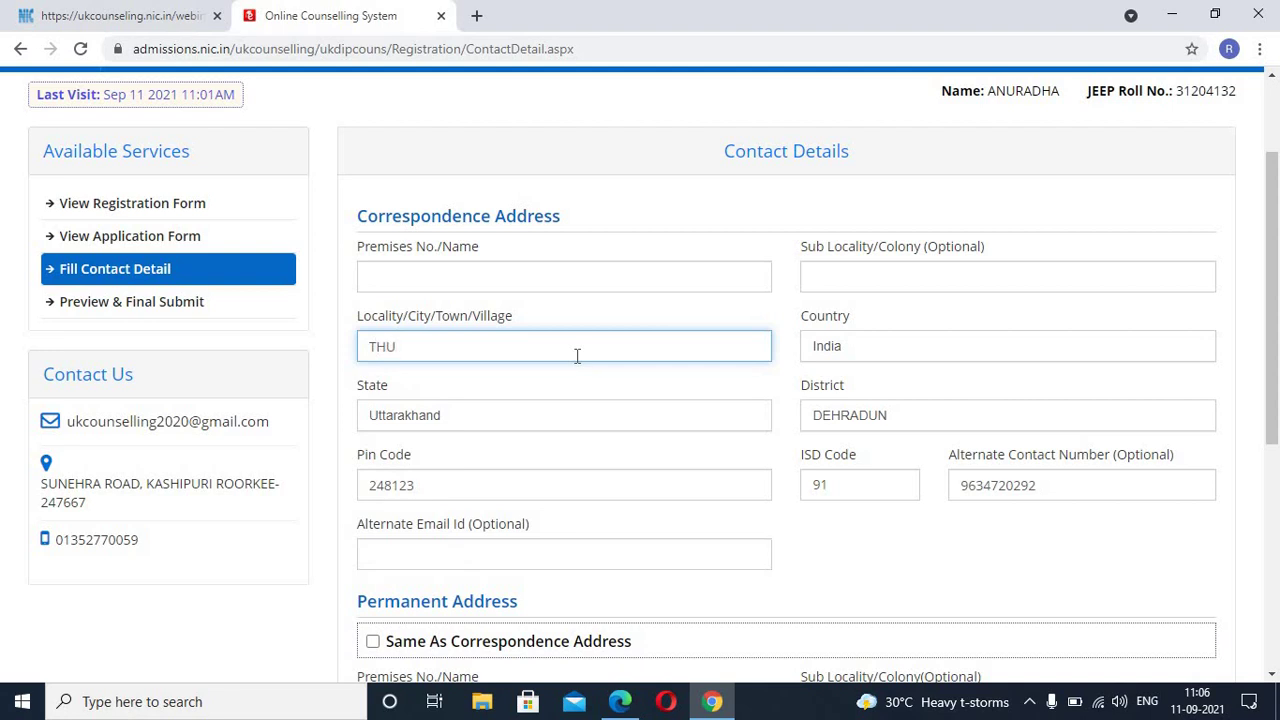
scroll(656, 496, down, 5)
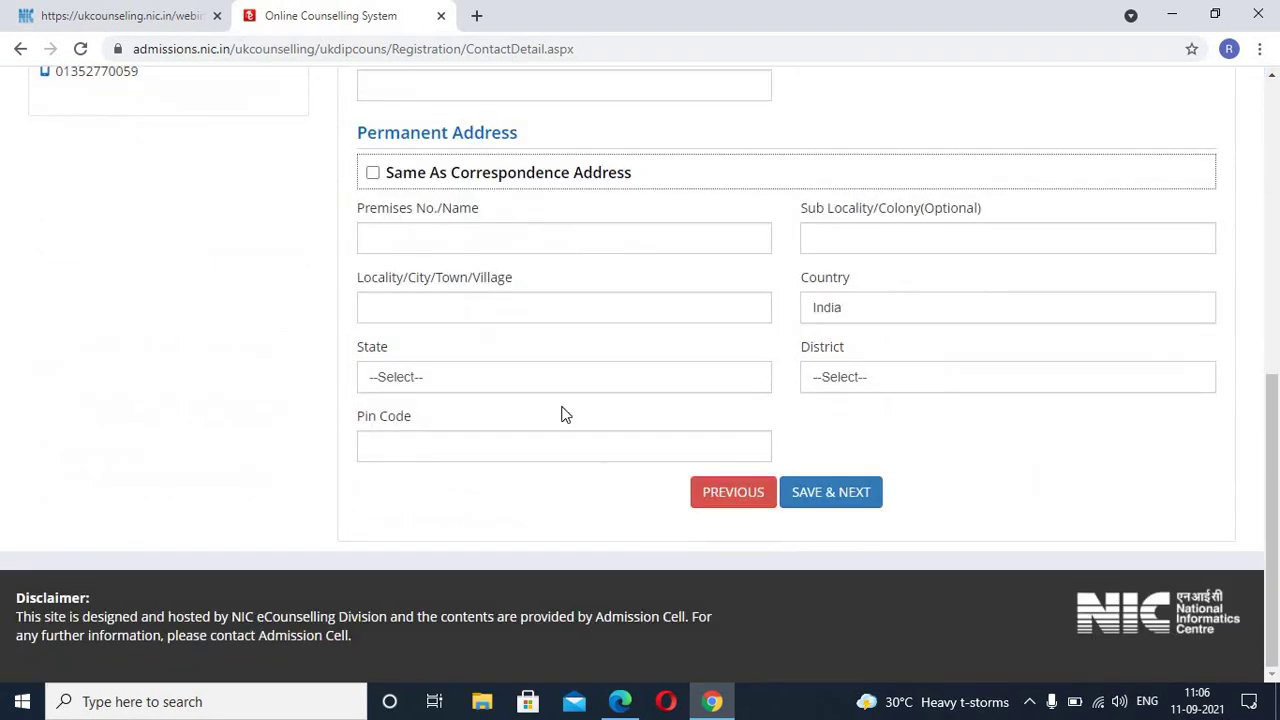
click(372, 173)
click(794, 154)
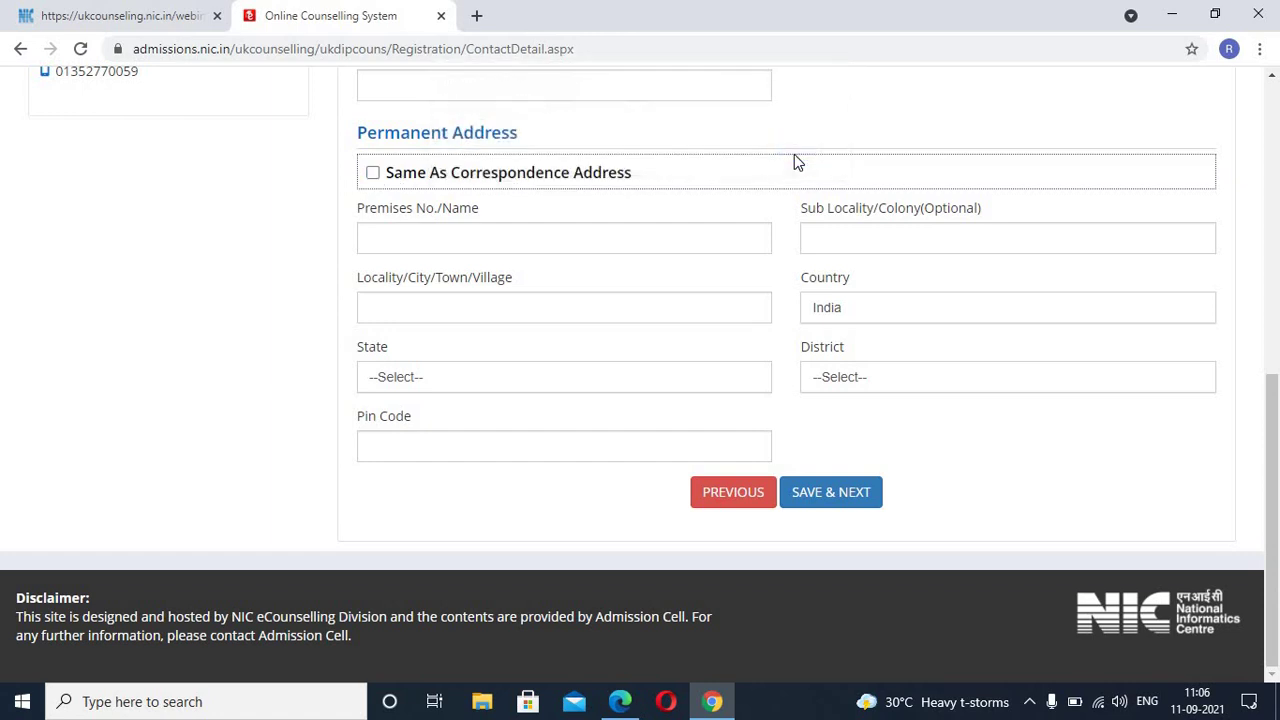
click(372, 173)
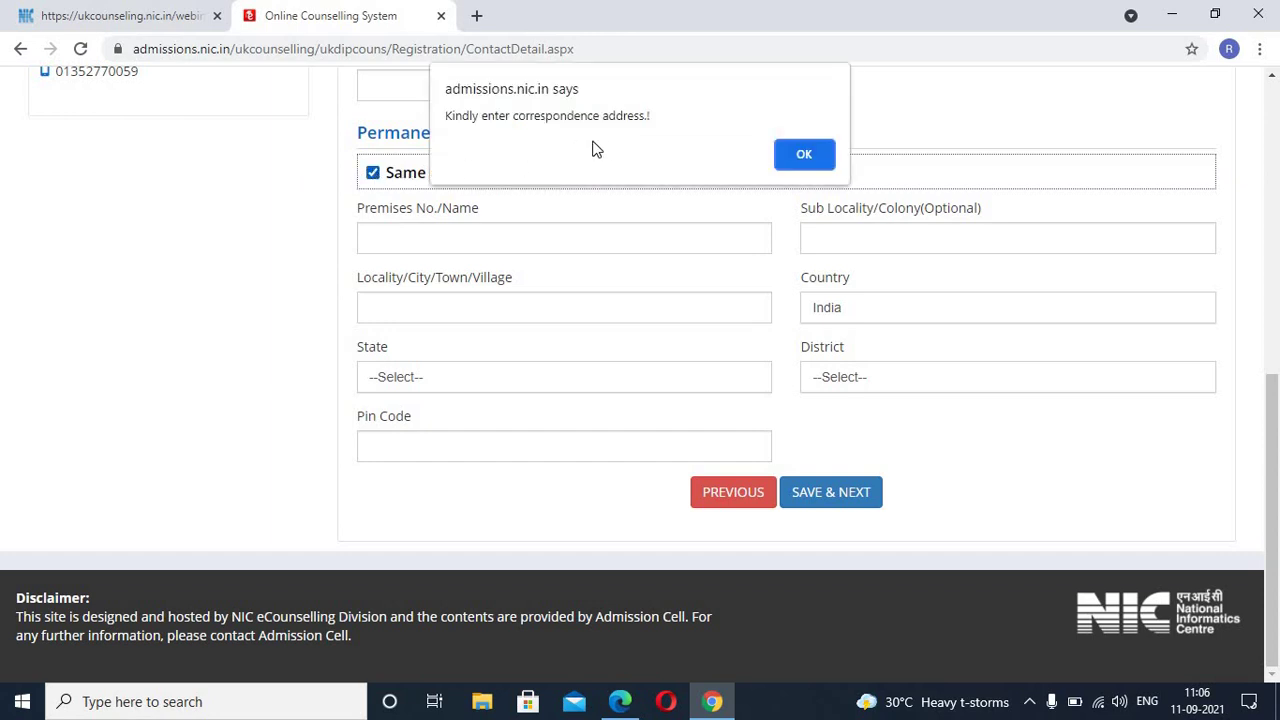
click(797, 155)
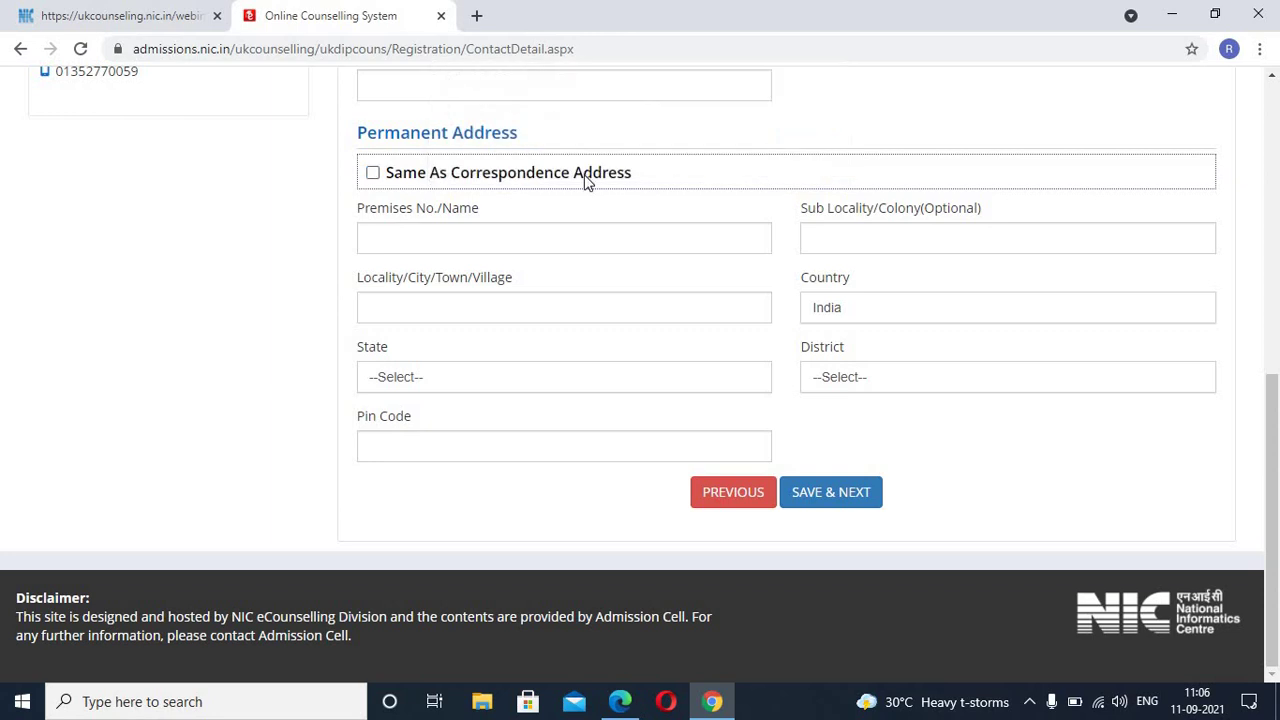
scroll(586, 178, up, 3)
scroll(526, 171, up, 3)
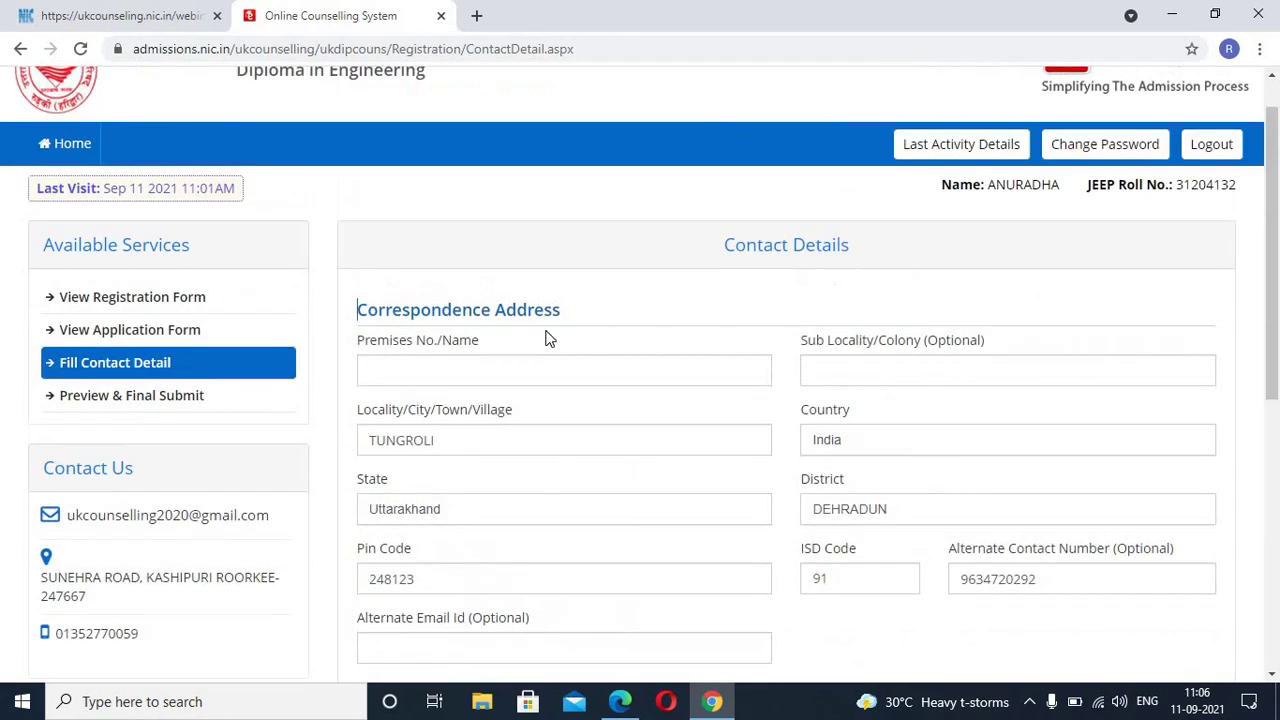
click(476, 373)
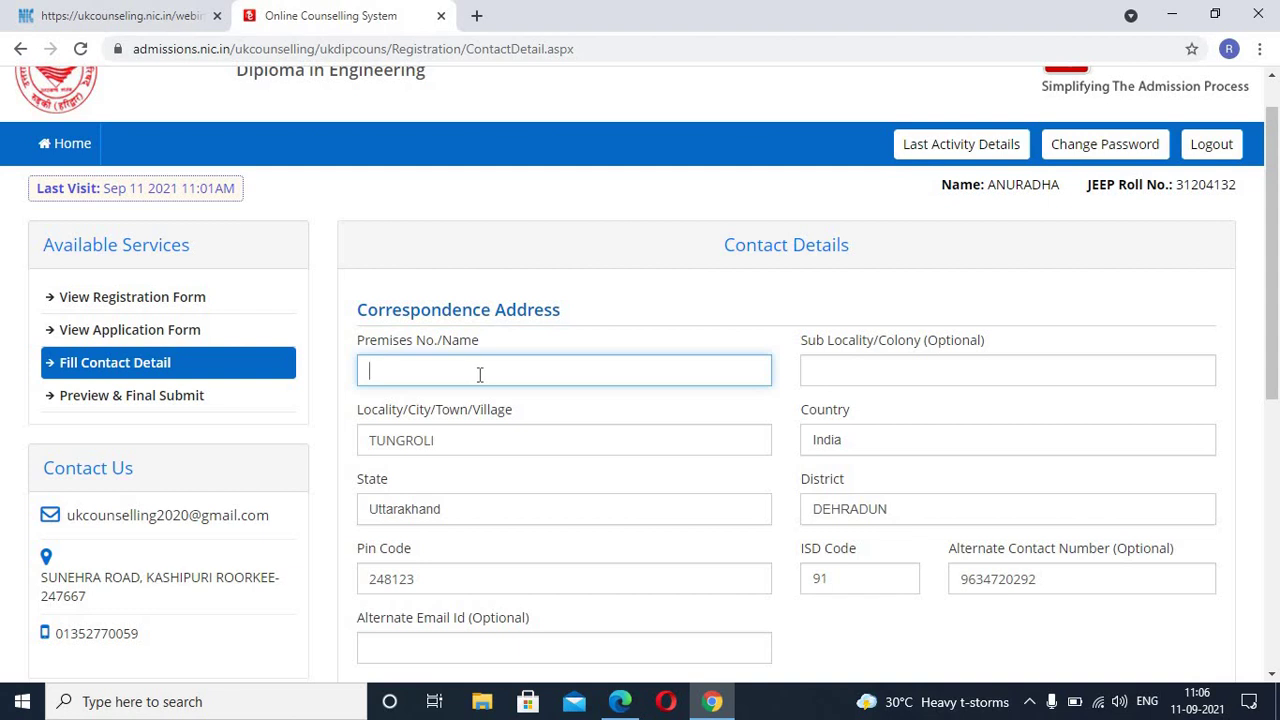
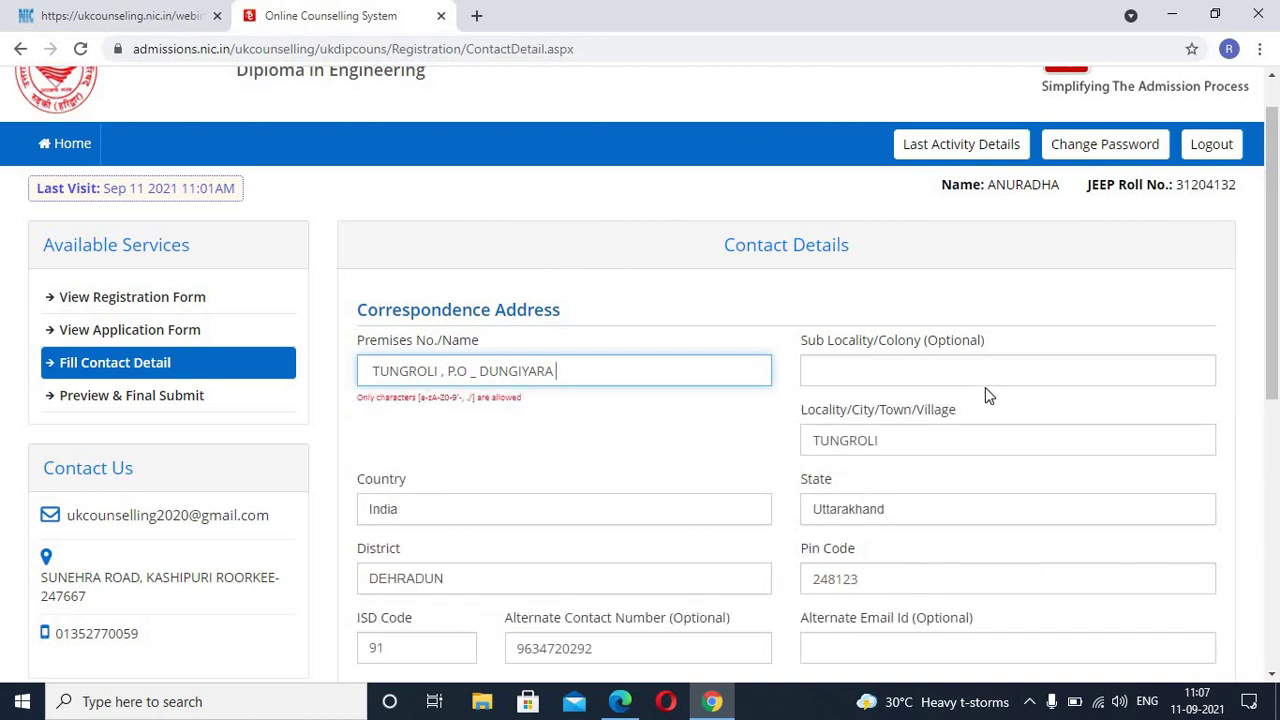
Step: Type the premises and post office into Premises No./Name, rework the separator after P.O, and select the whole entry
click(480, 371)
key(BackSpace)
key(BackSpace)
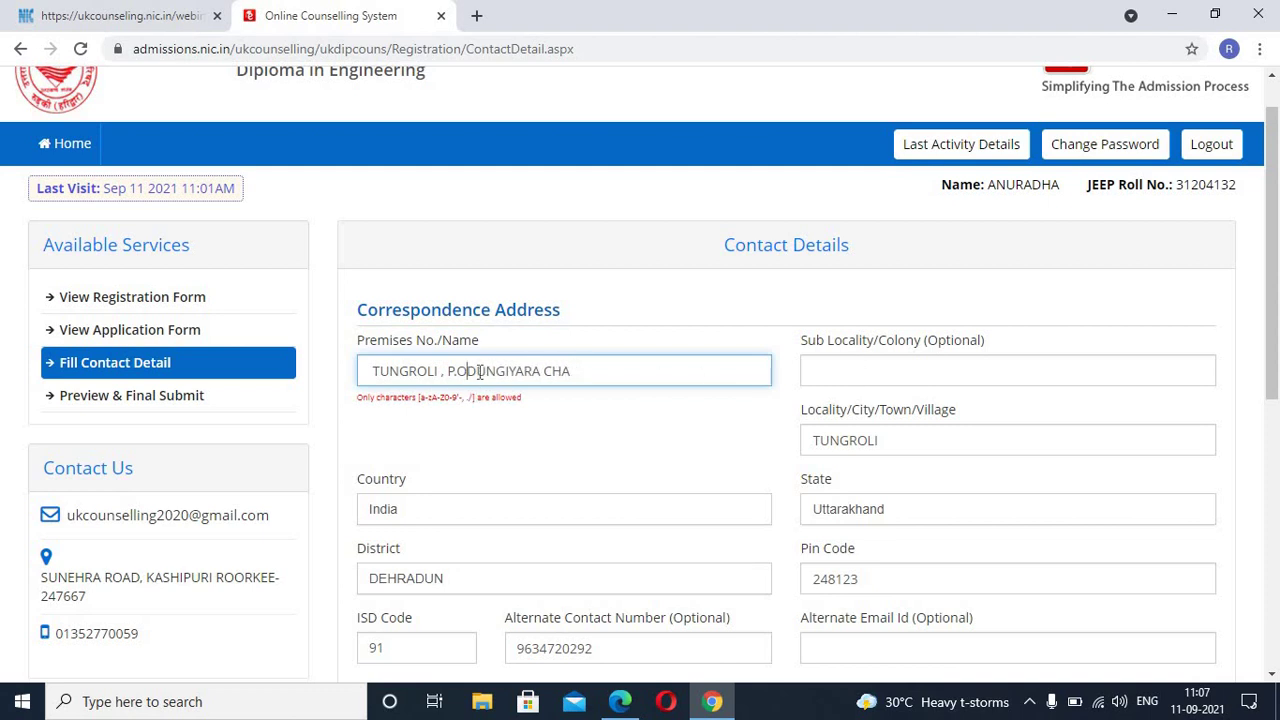
text(-)
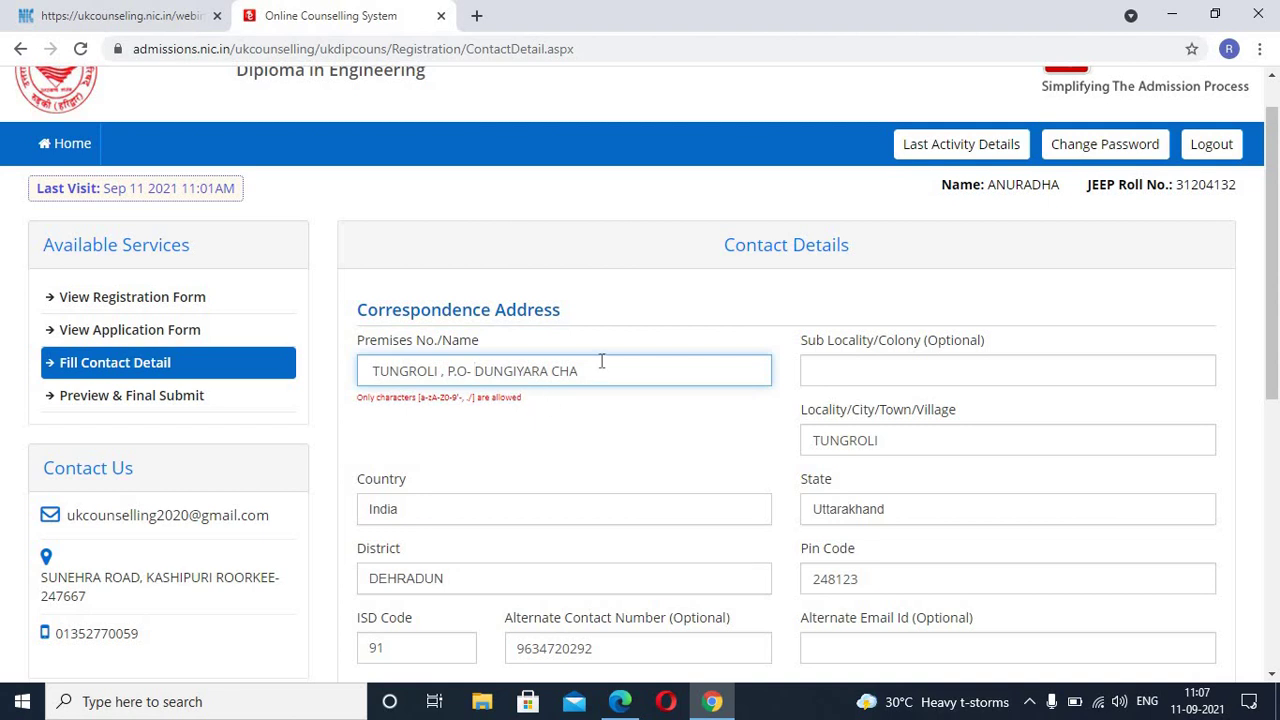
key(ctrl+z)
drag(595, 372, 157, 360)
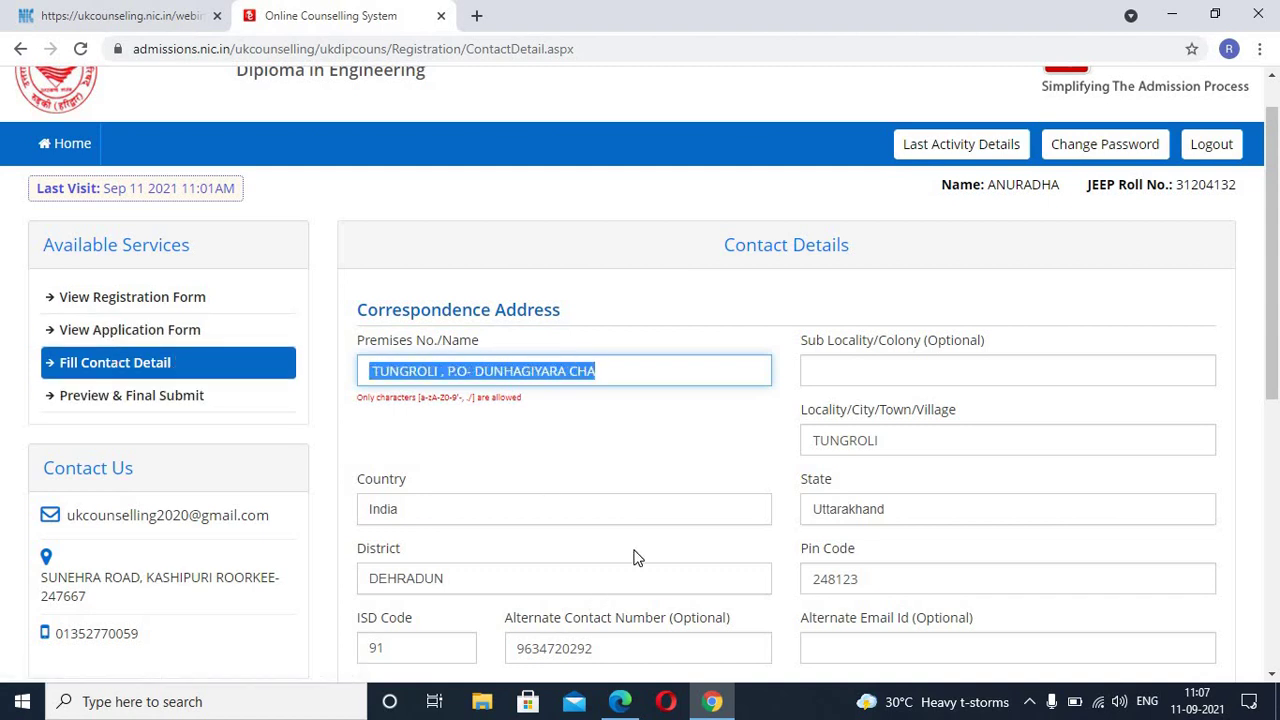
Step: Replace the rejected premises text with 'A'
key(BackSpace)
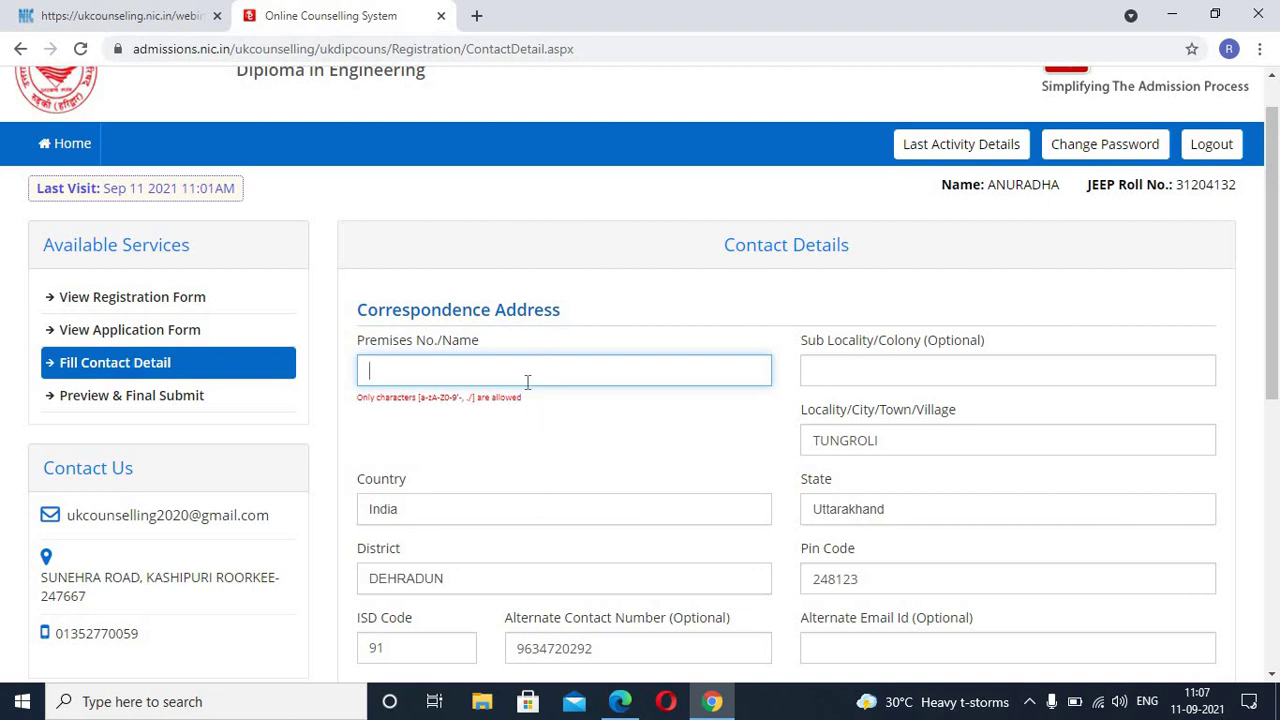
text(01)
key(BackSpace)
key(BackSpace)
text(A)
Step: Fill in the Sub Locality/Colony field with the locality names
click(911, 368)
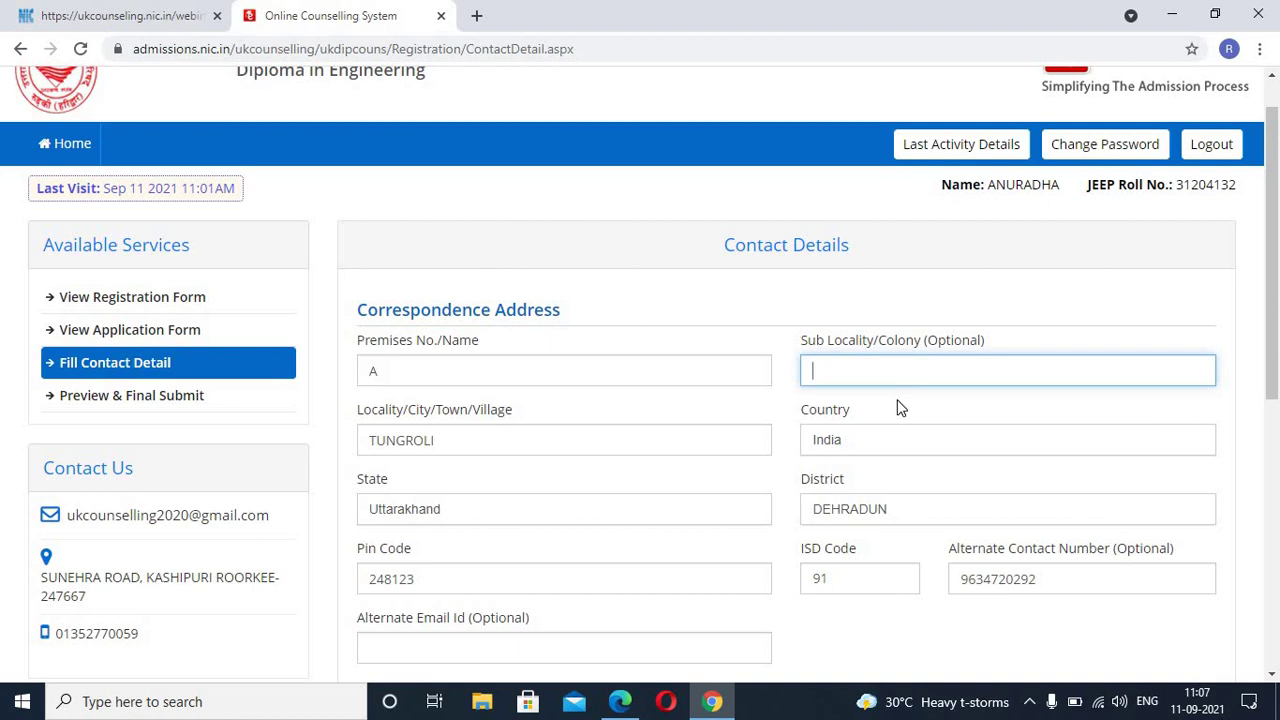
text(CHAKRATA)
scroll(907, 406, down, 1)
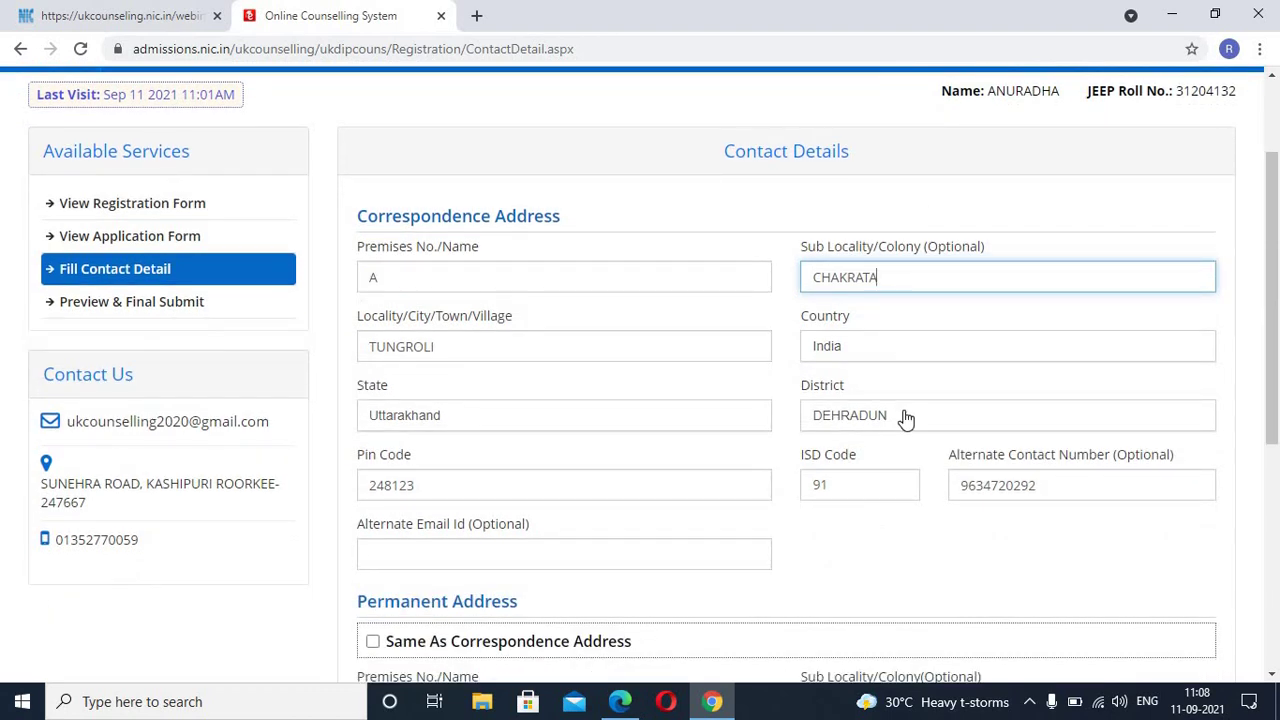
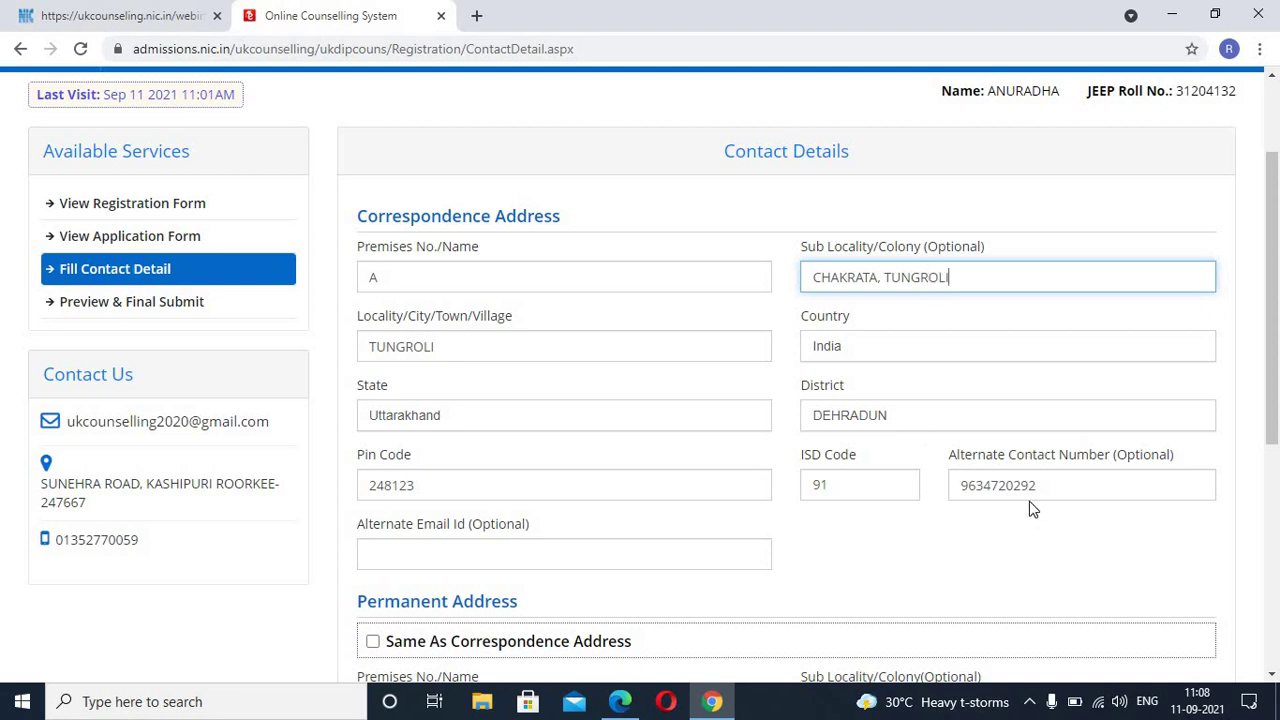
scroll(1034, 510, down, 1)
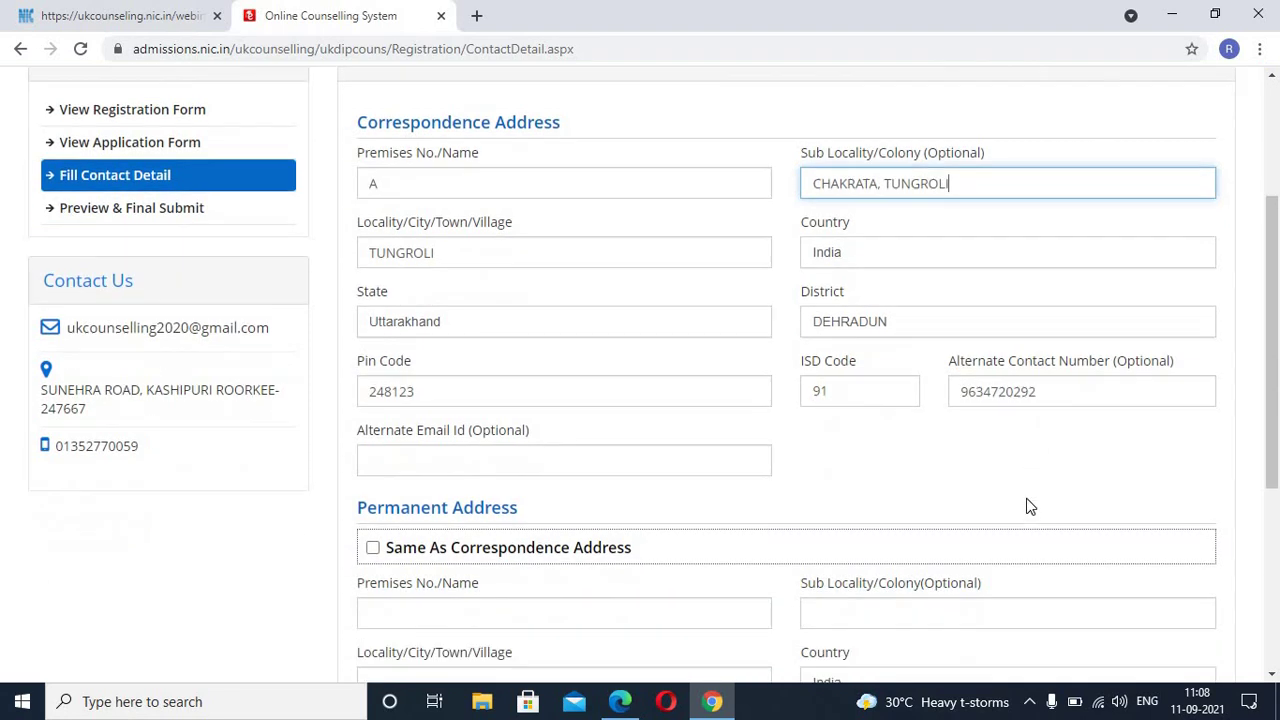
Step: Make the permanent address same as correspondence and save the contact details, confirming with Yes
click(372, 550)
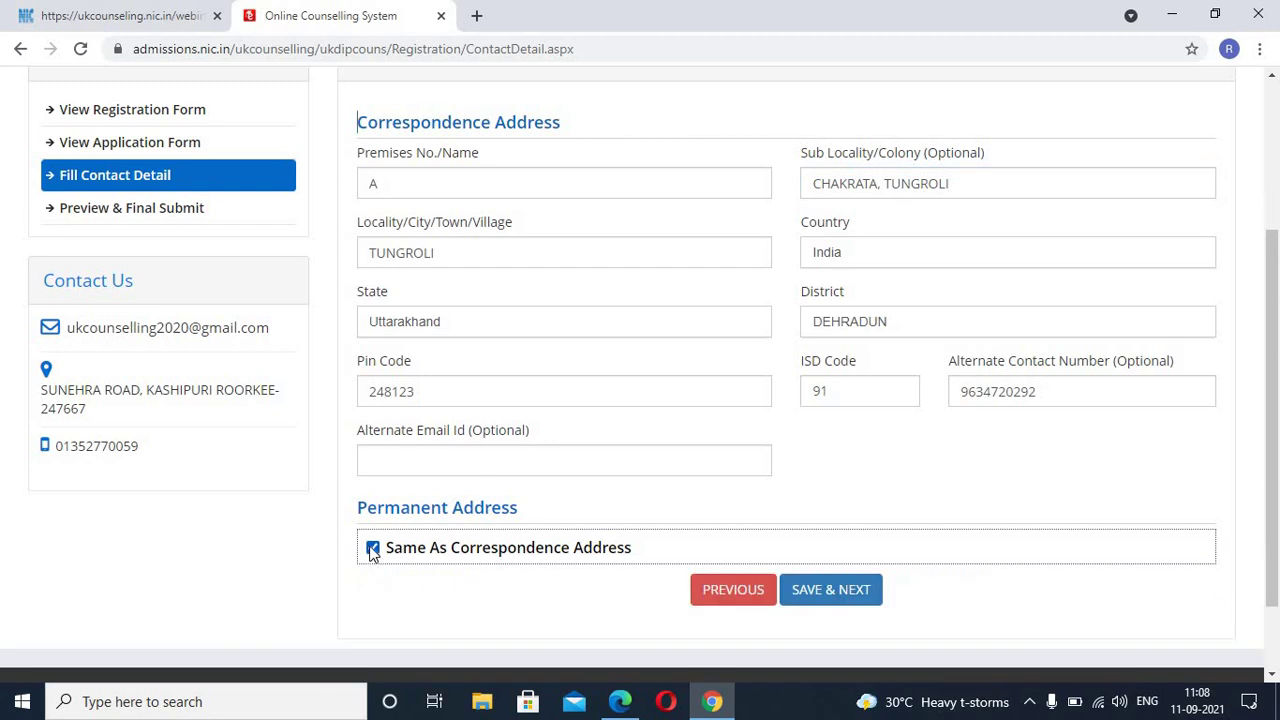
scroll(795, 540, down, 1)
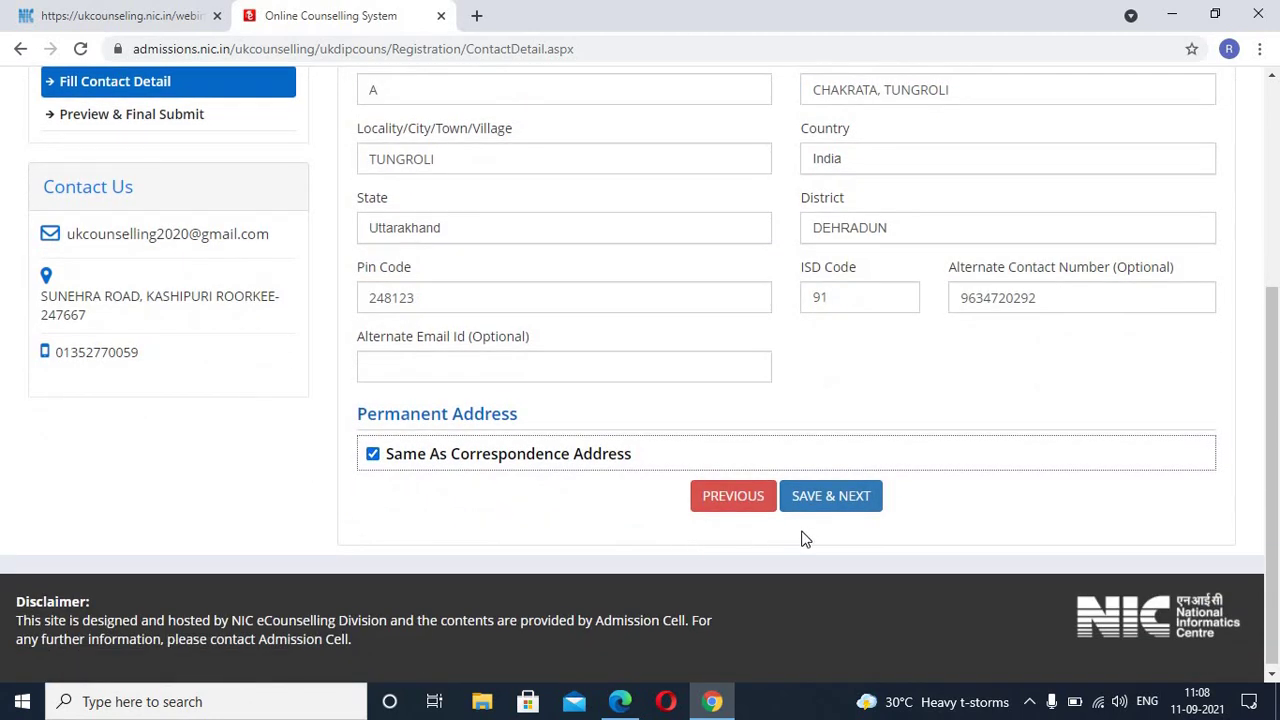
click(826, 502)
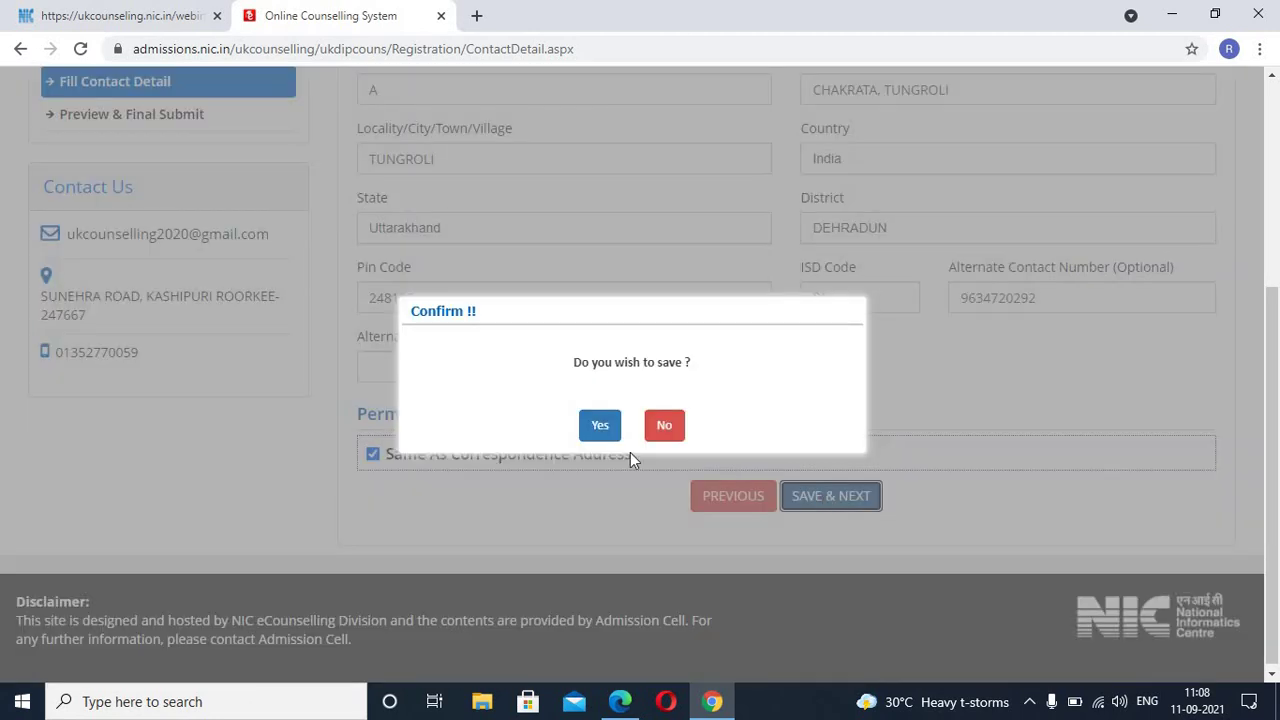
click(589, 428)
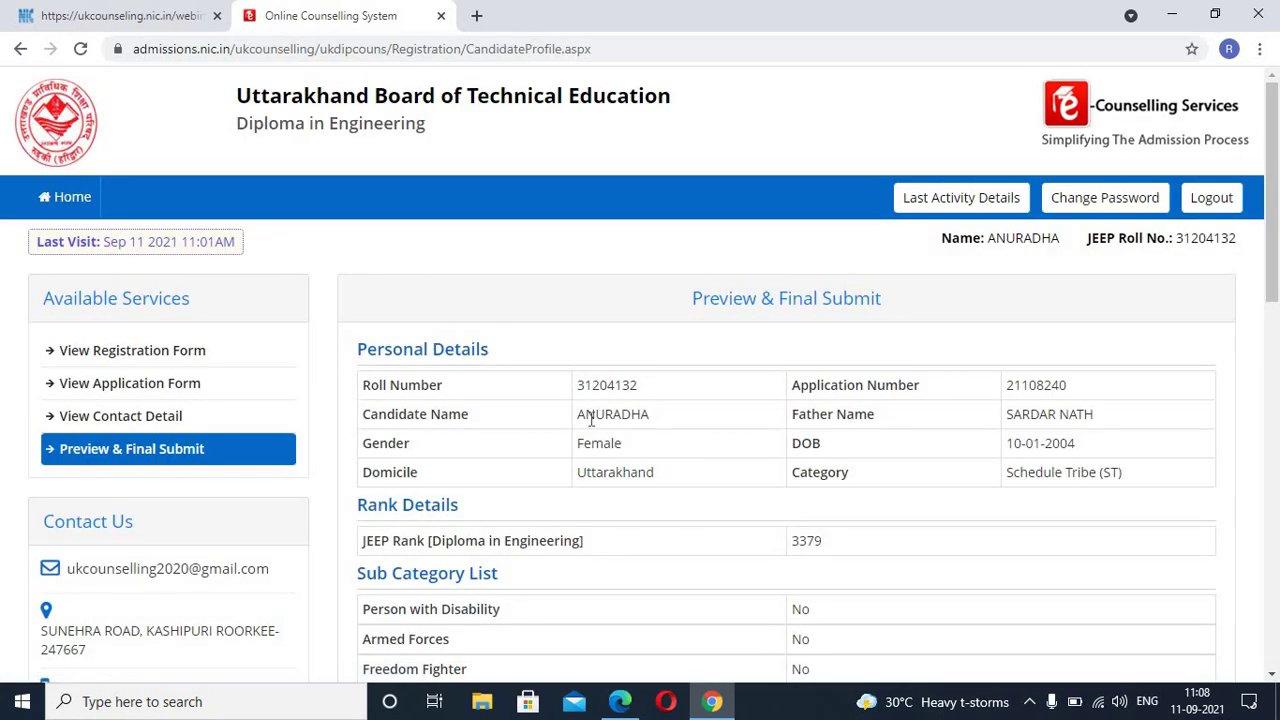
scroll(590, 420, down, 1)
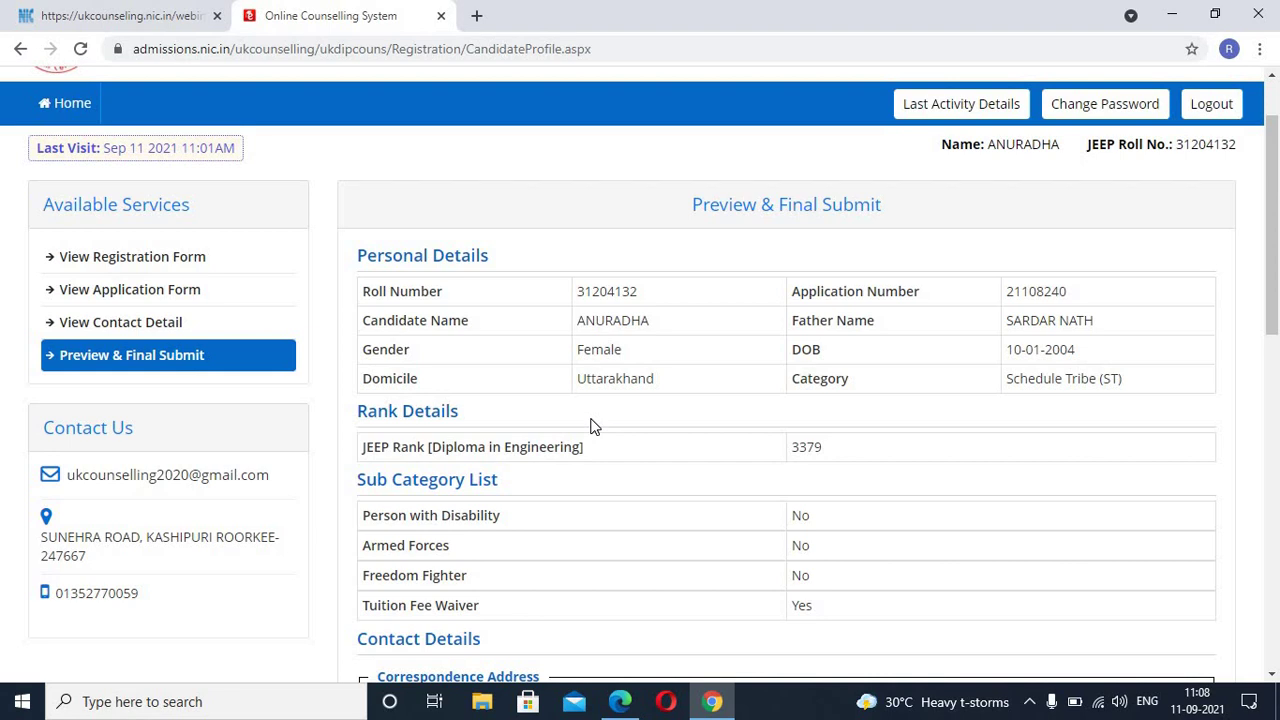
scroll(598, 422, down, 1)
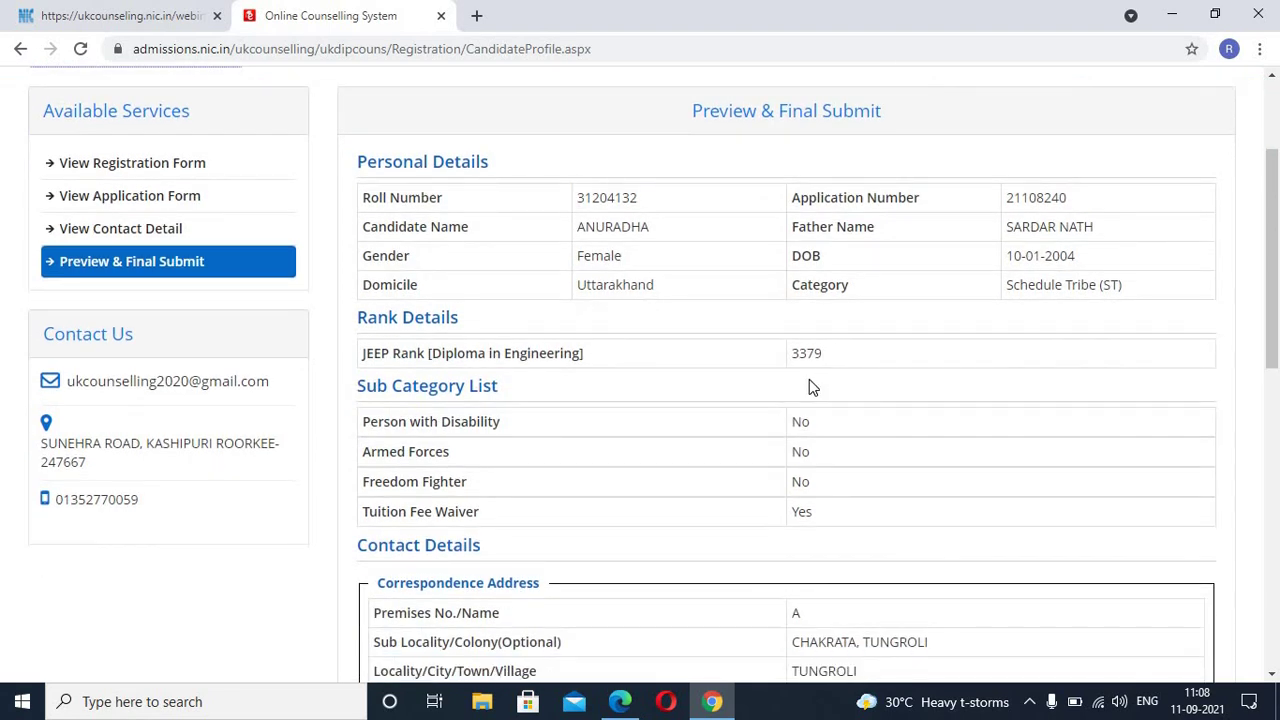
scroll(650, 414, down, 1)
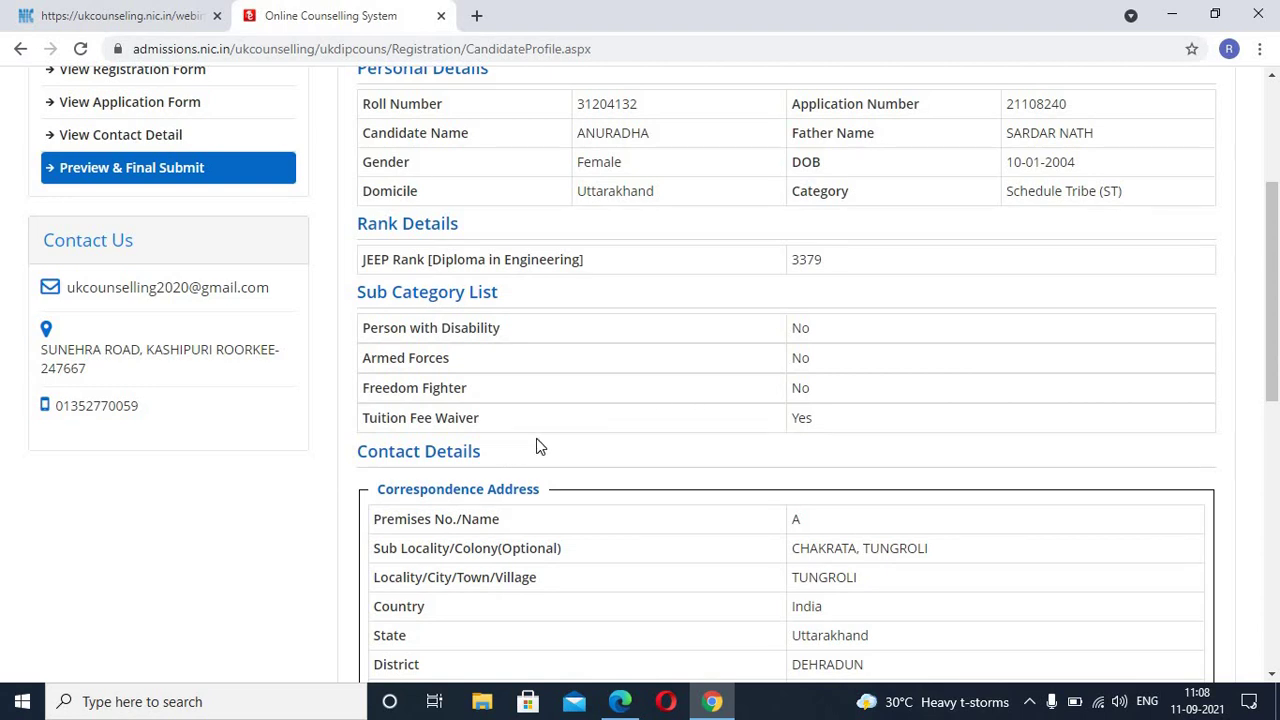
scroll(537, 446, down, 1)
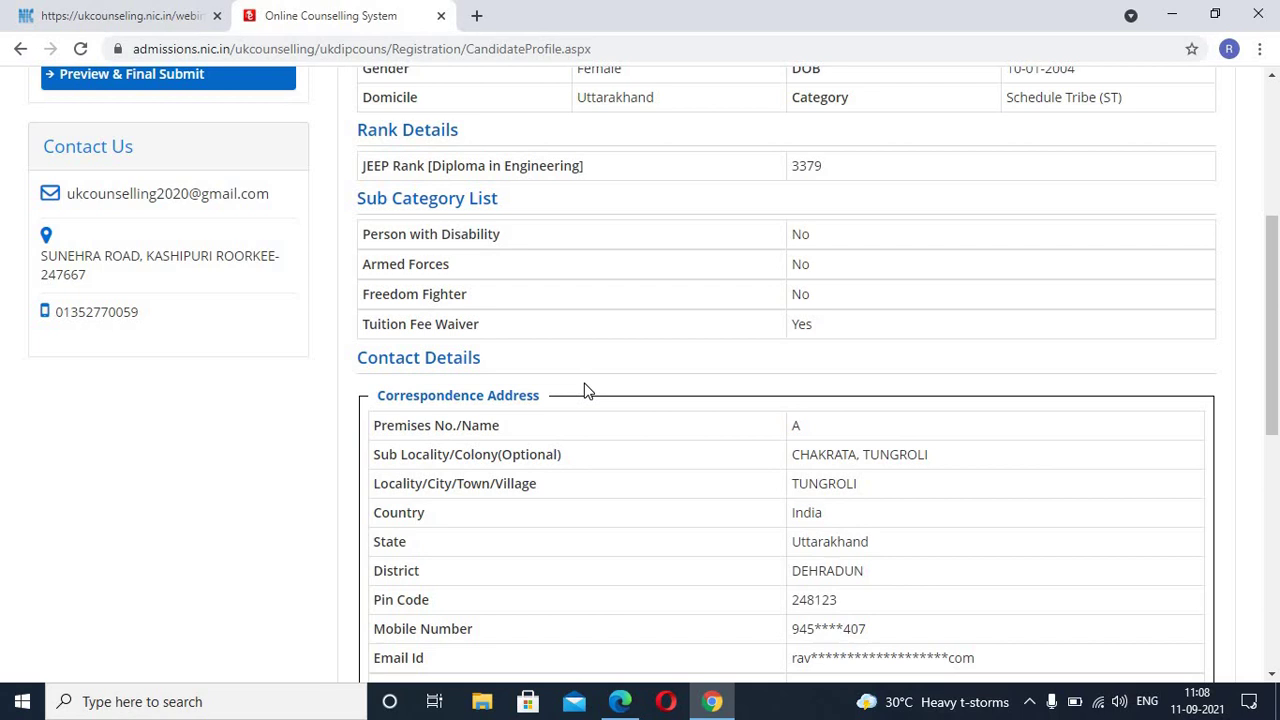
scroll(600, 478, down, 1)
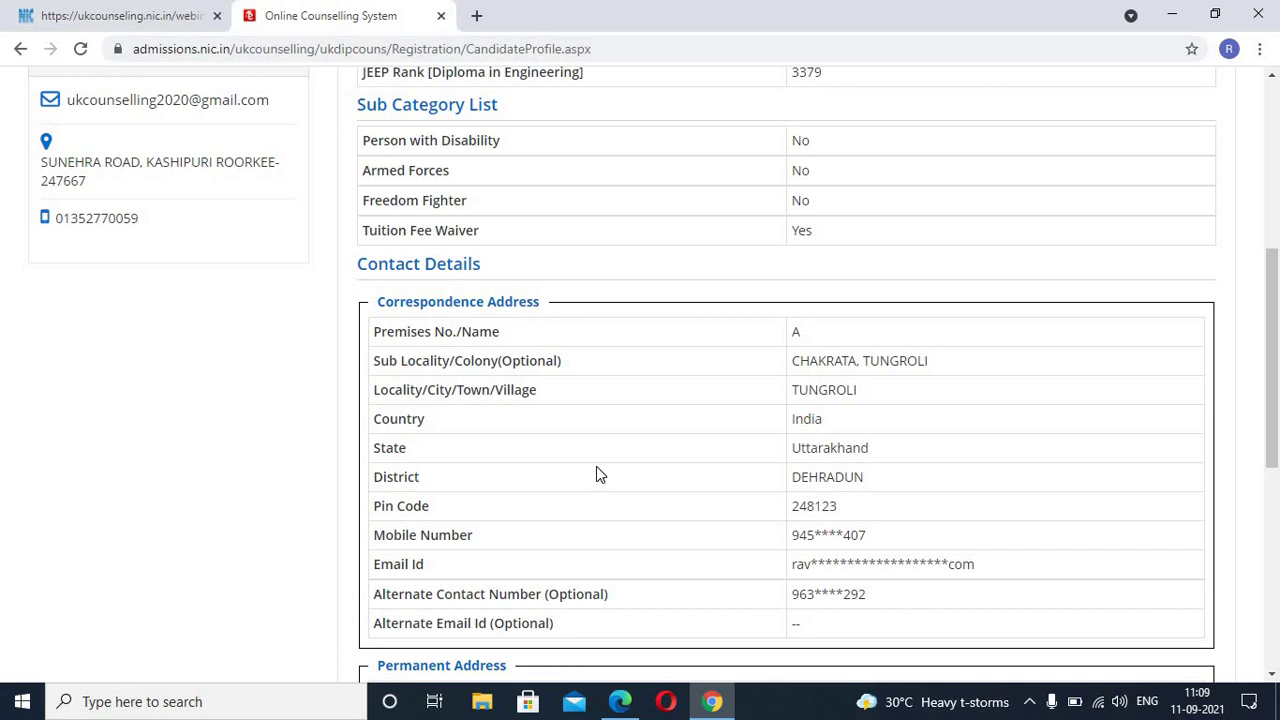
scroll(595, 466, up, 1)
scroll(595, 466, down, 3)
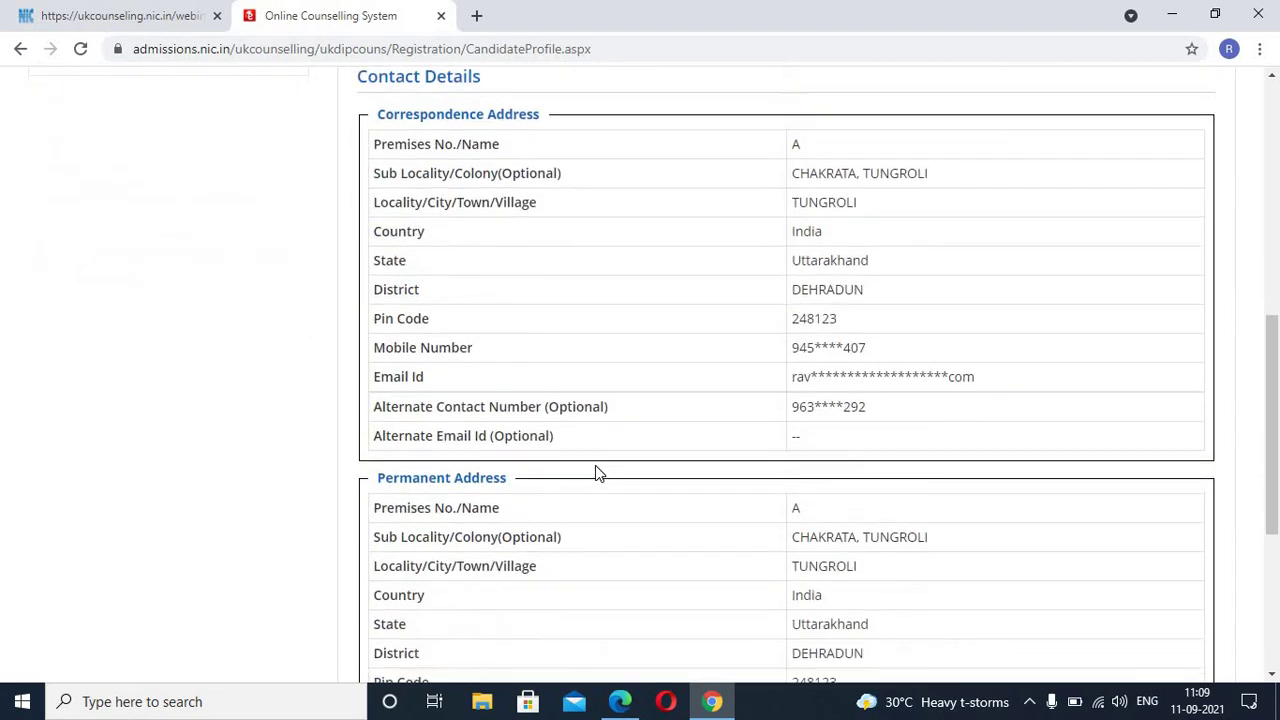
scroll(590, 530, down, 3)
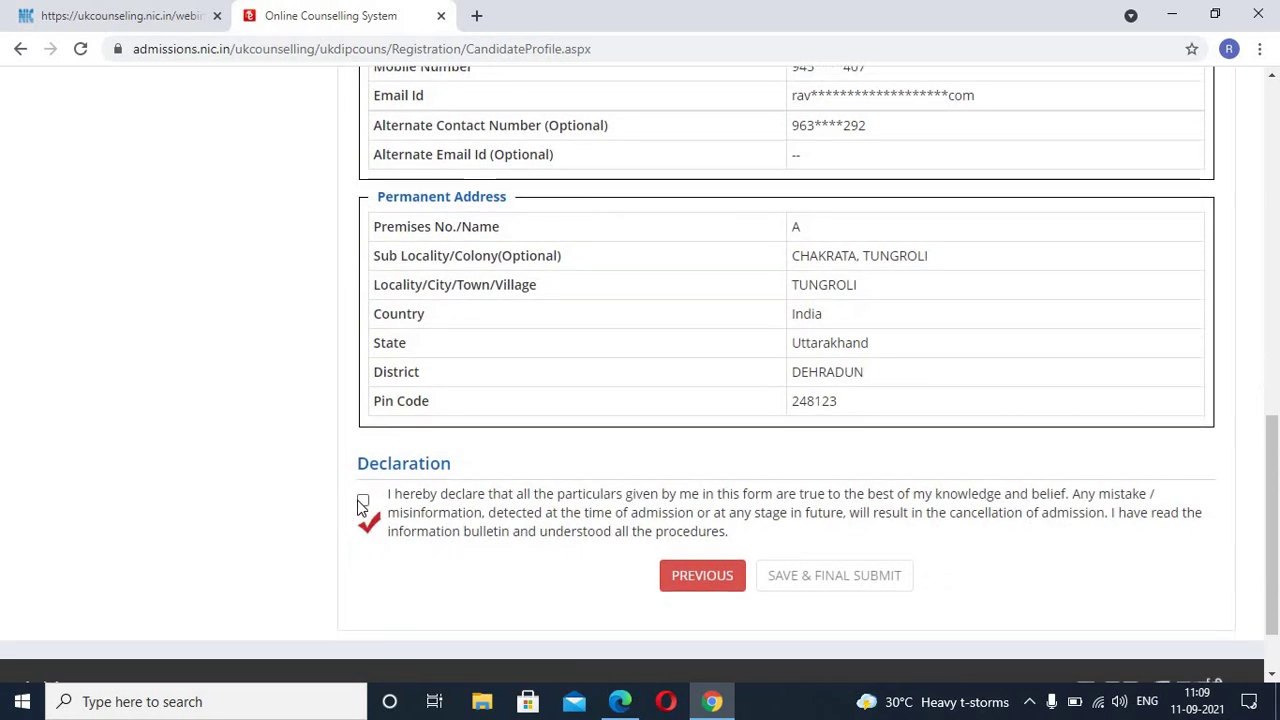
Step: Accept the declaration and final-submit the candidate profile, confirming with Yes
click(362, 501)
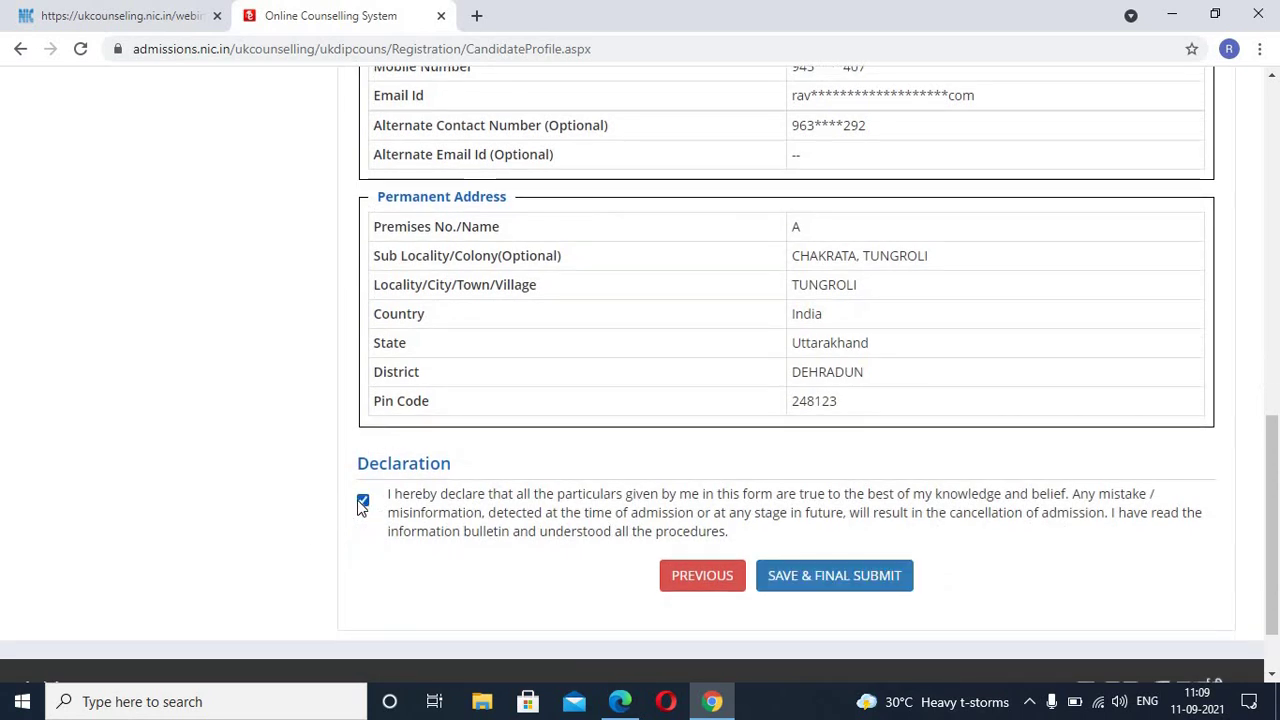
click(834, 576)
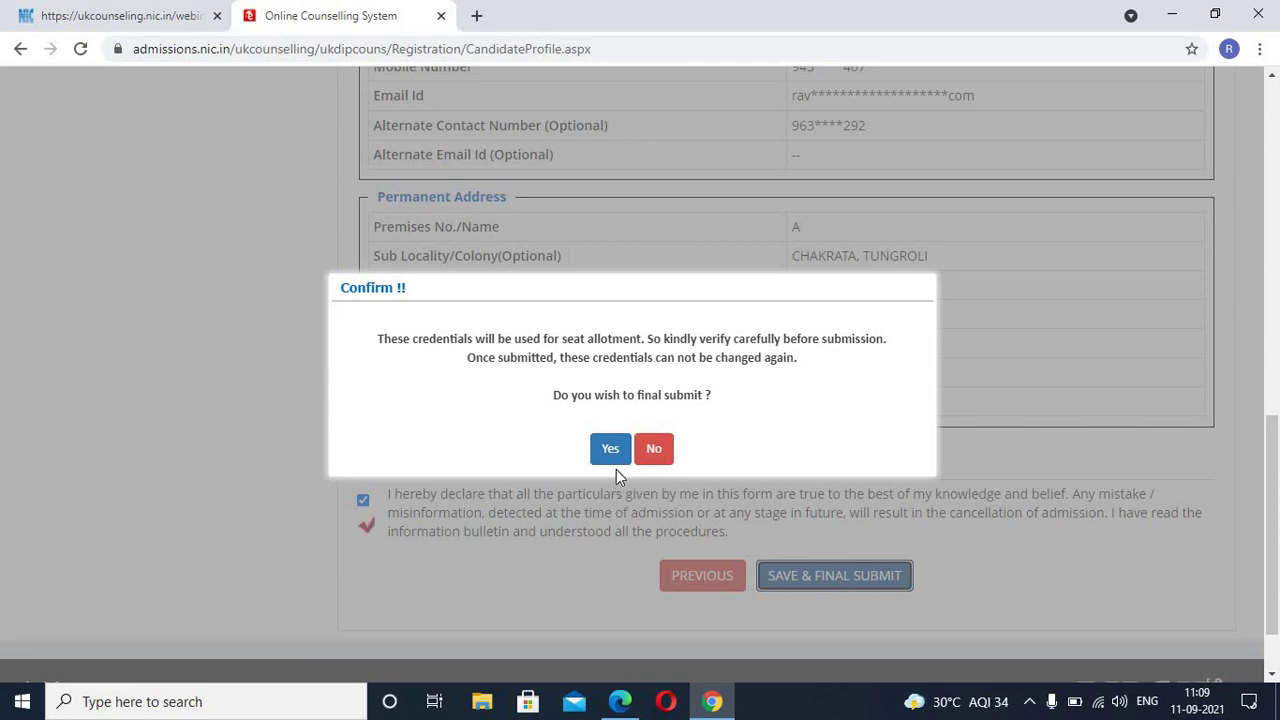
click(612, 450)
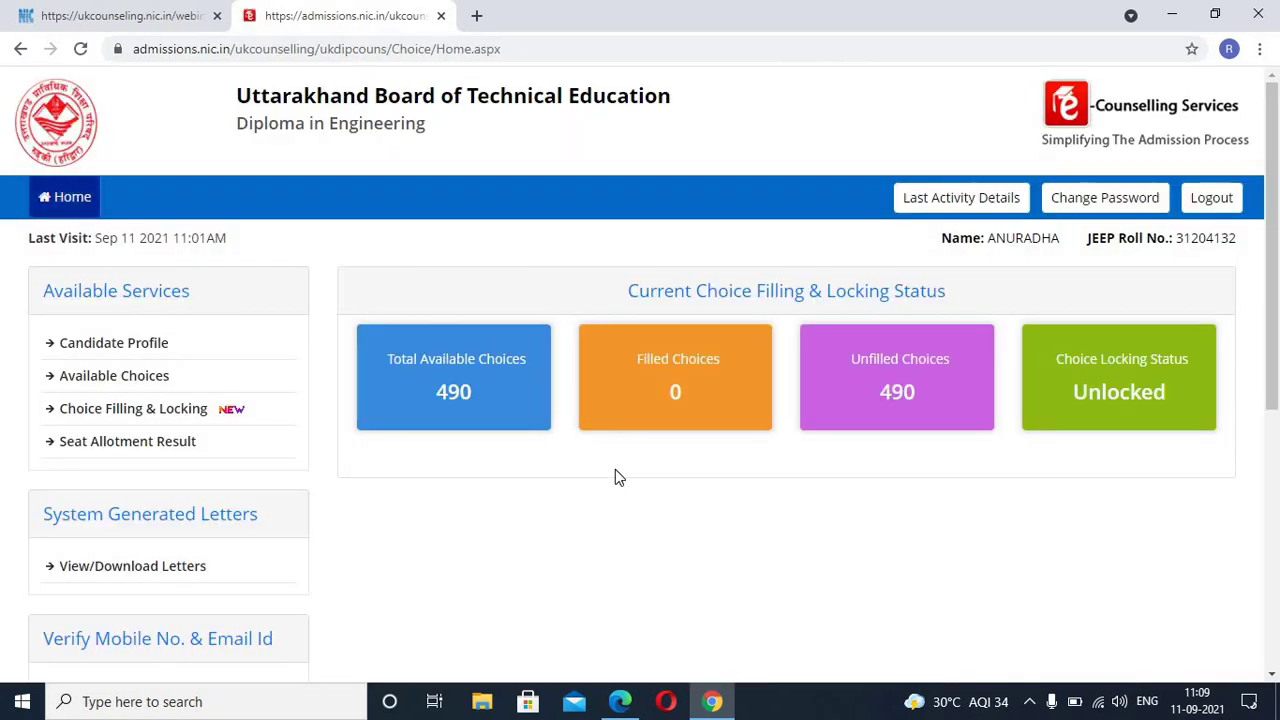
Step: Open Choice Filling & Locking from Available Services on the home page
scroll(603, 488, down, 1)
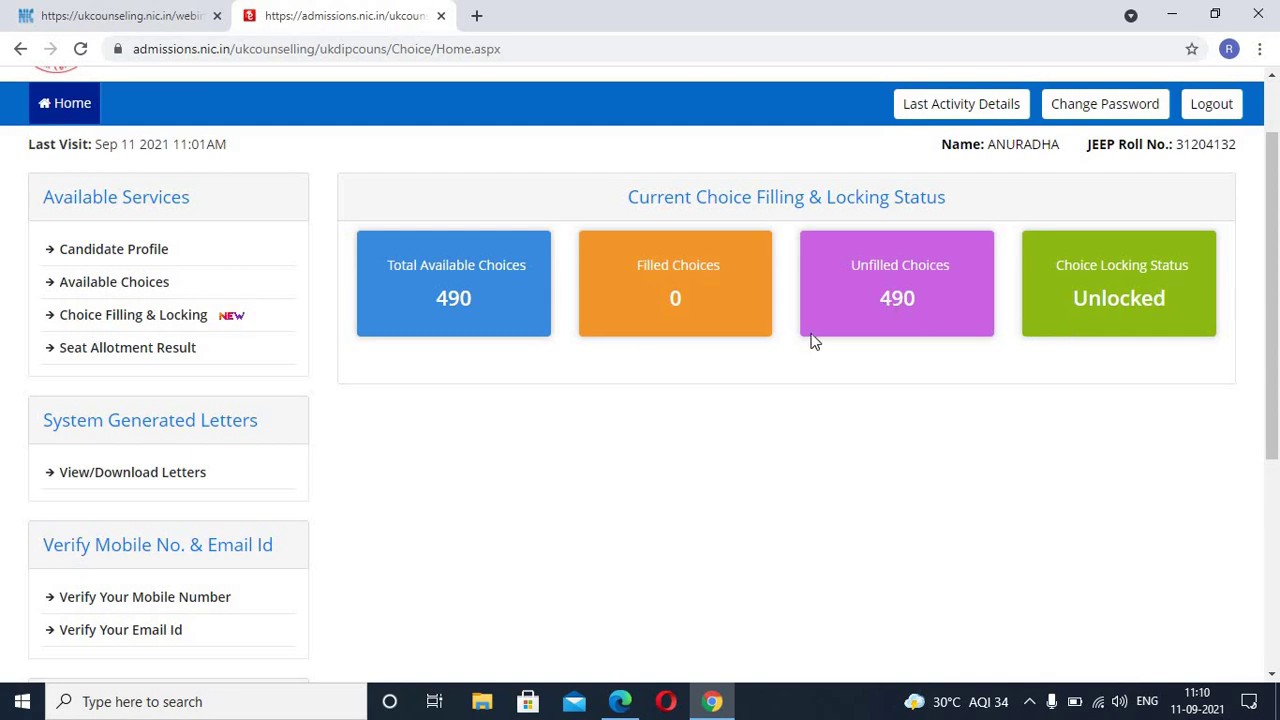
click(163, 327)
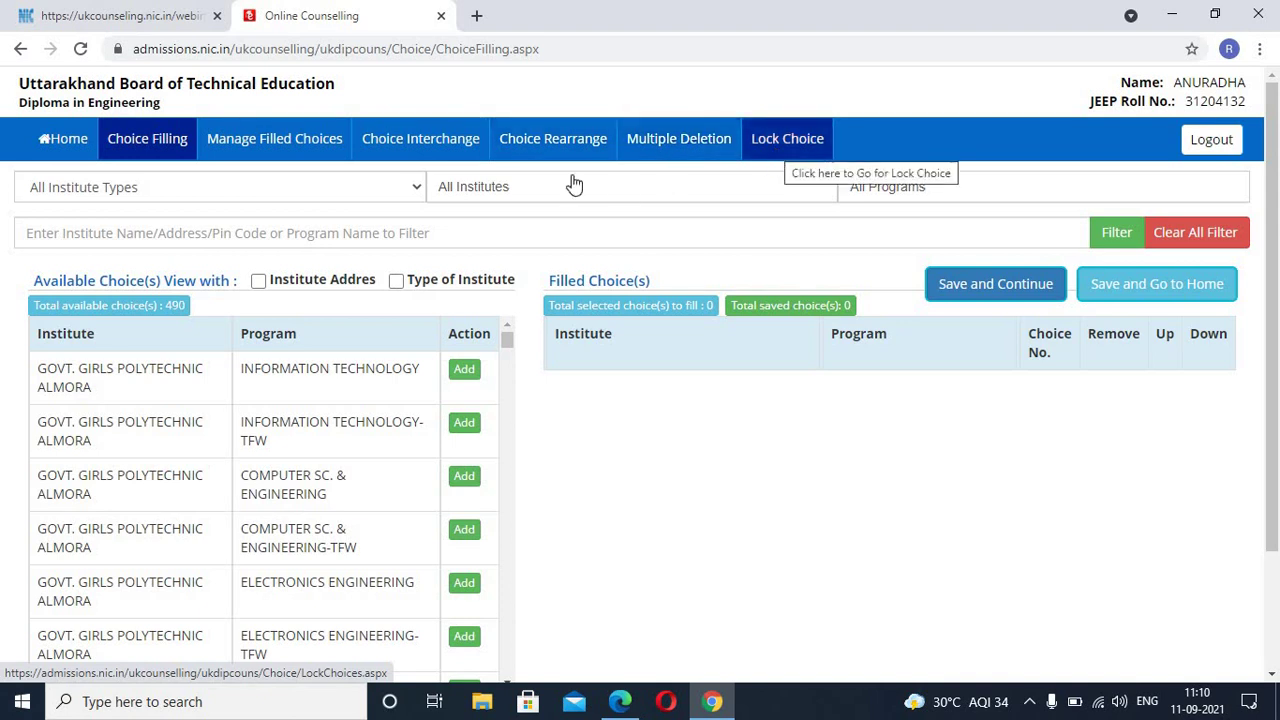
Step: Filter the institute type to State Government and turn on Institute Address display
click(362, 199)
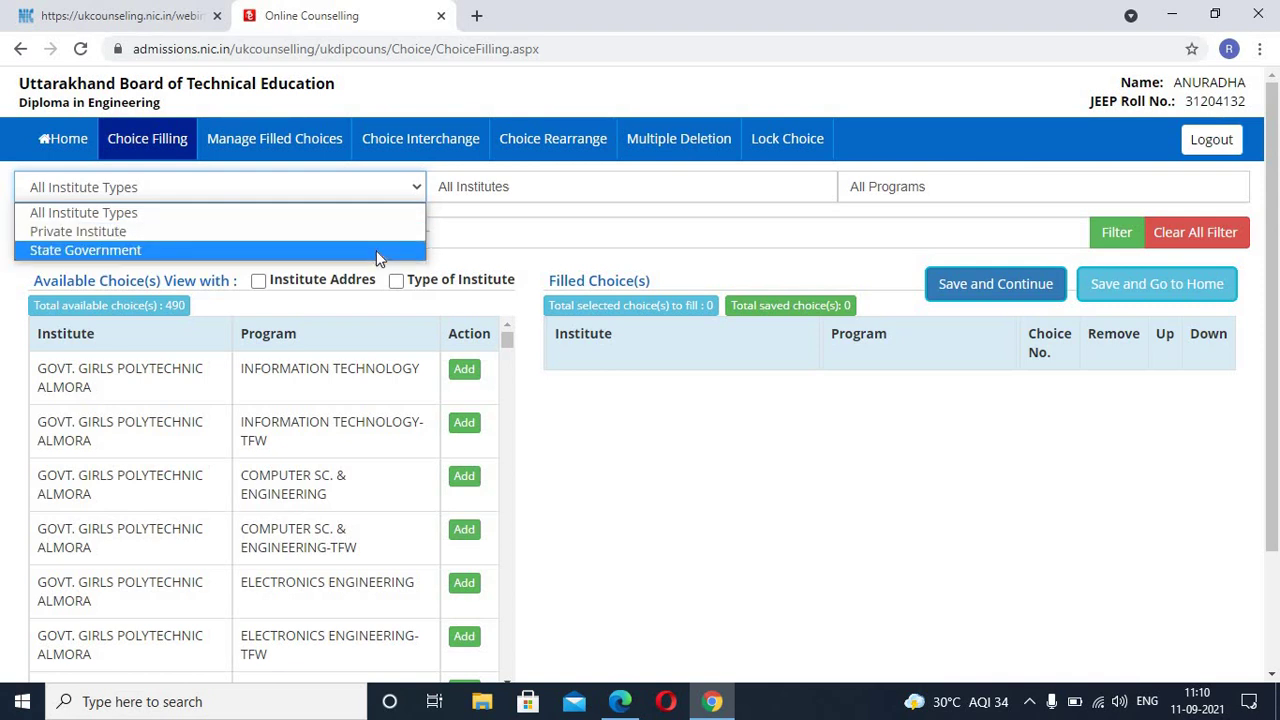
click(380, 258)
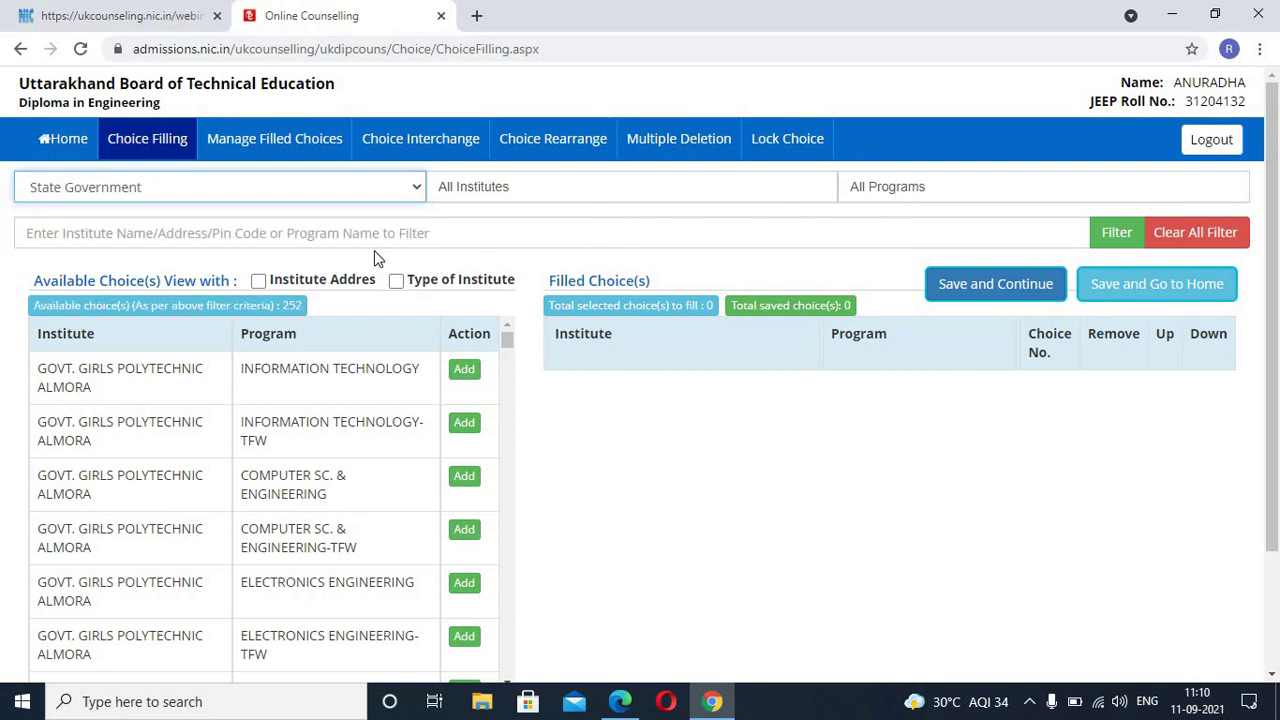
click(262, 283)
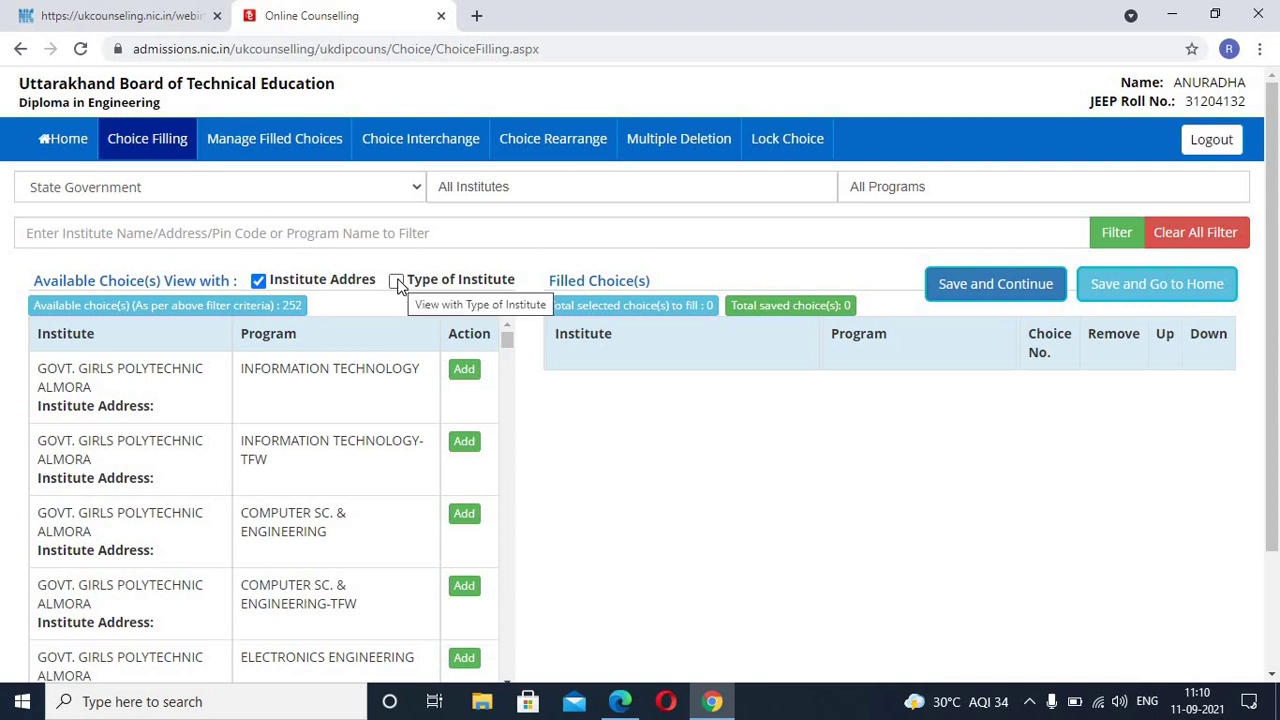
scroll(347, 414, down, 2)
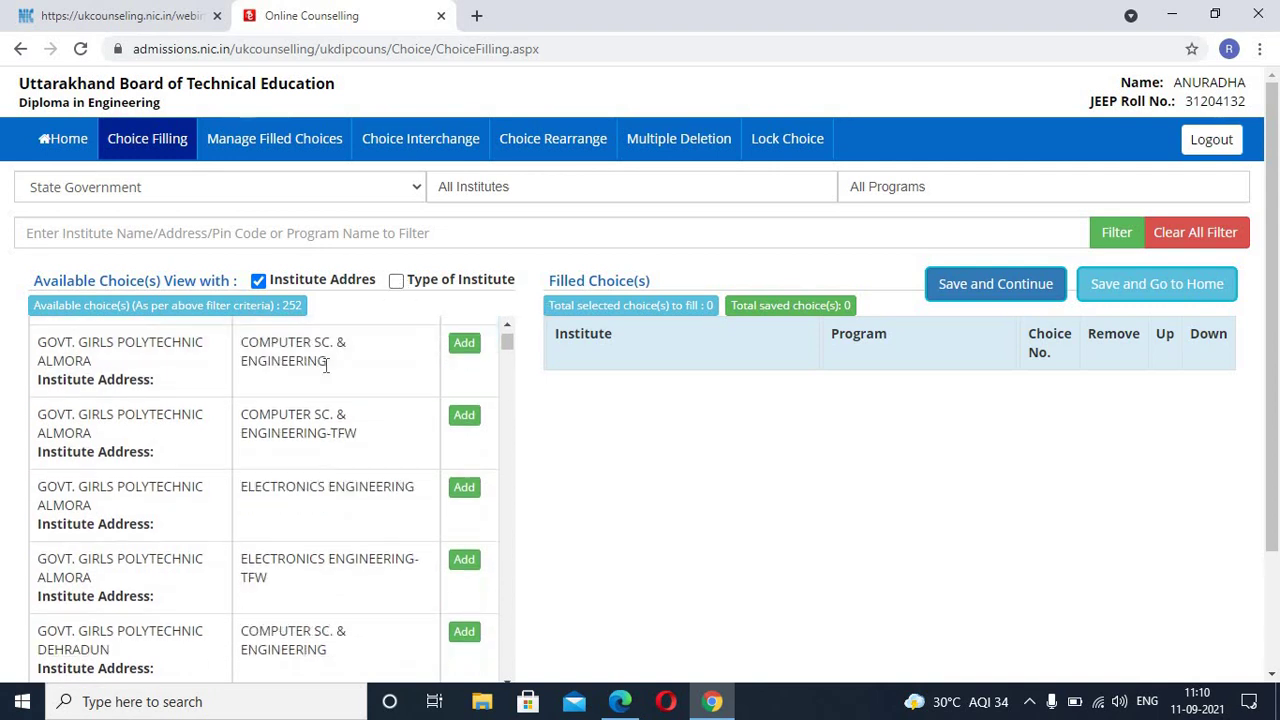
scroll(340, 420, down, 3)
scroll(340, 420, up, 4)
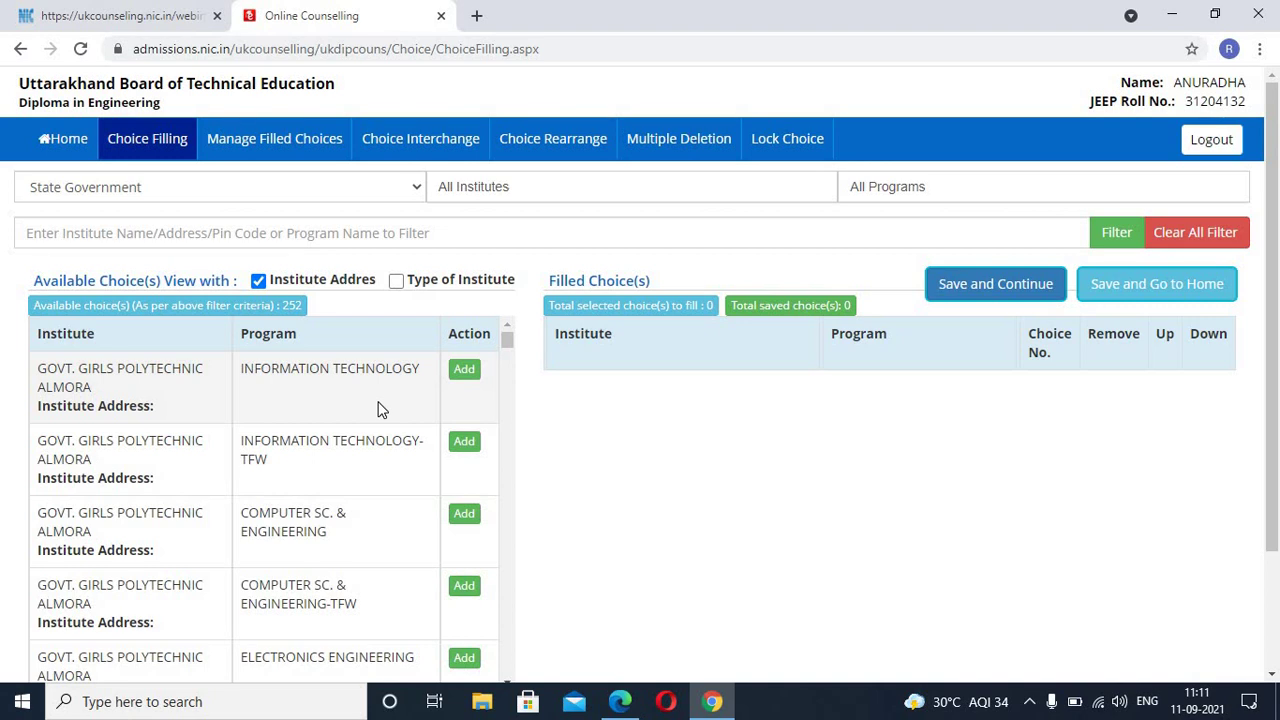
scroll(380, 410, down, 2)
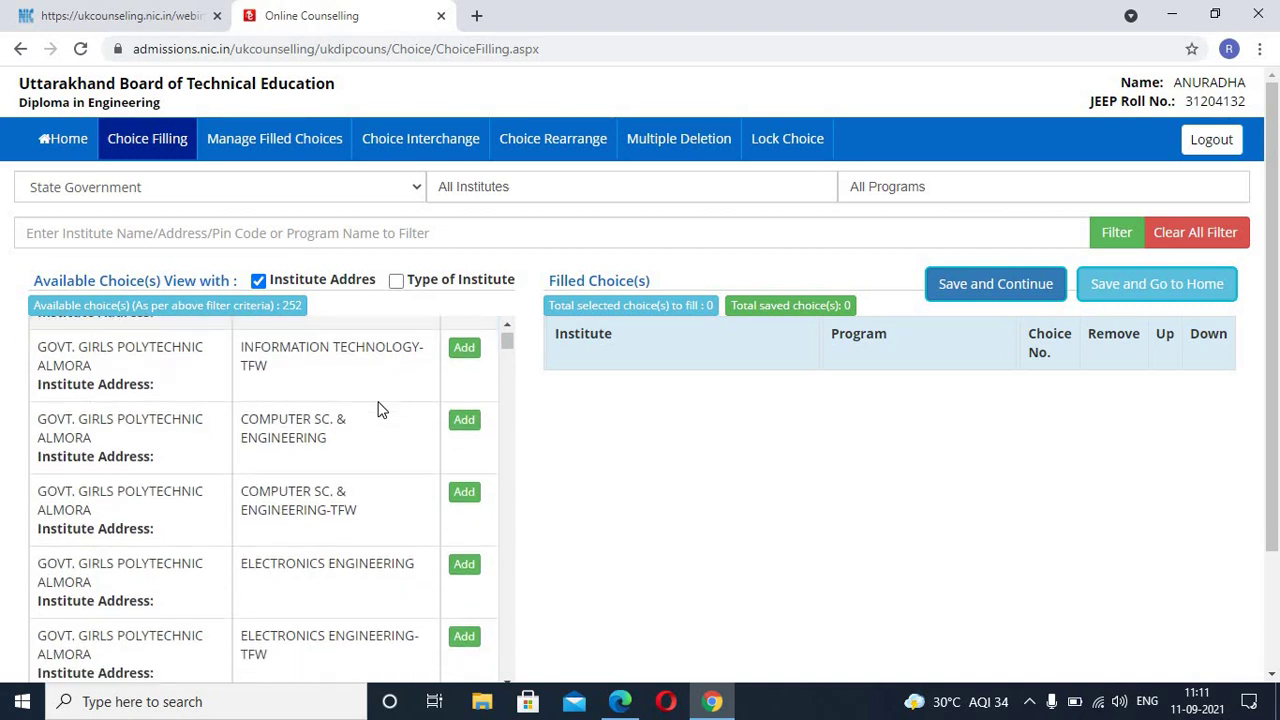
scroll(380, 410, up, 3)
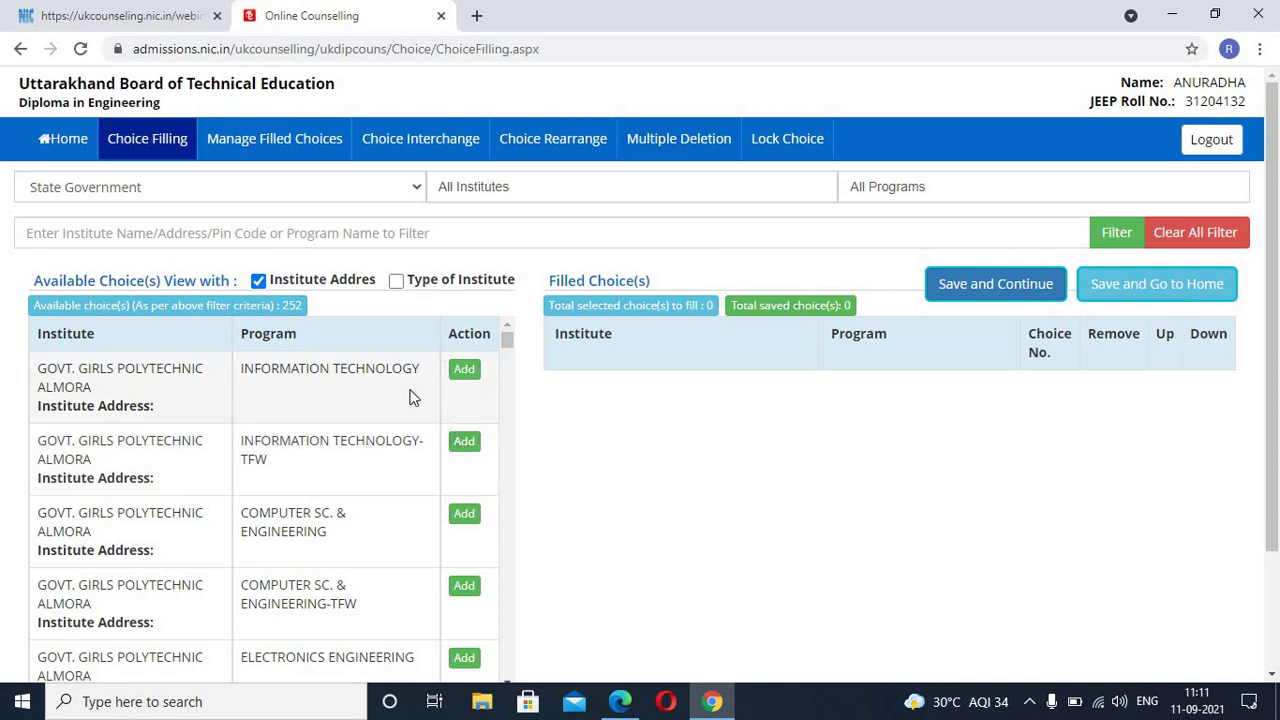
scroll(357, 500, down, 3)
scroll(357, 492, down, 1)
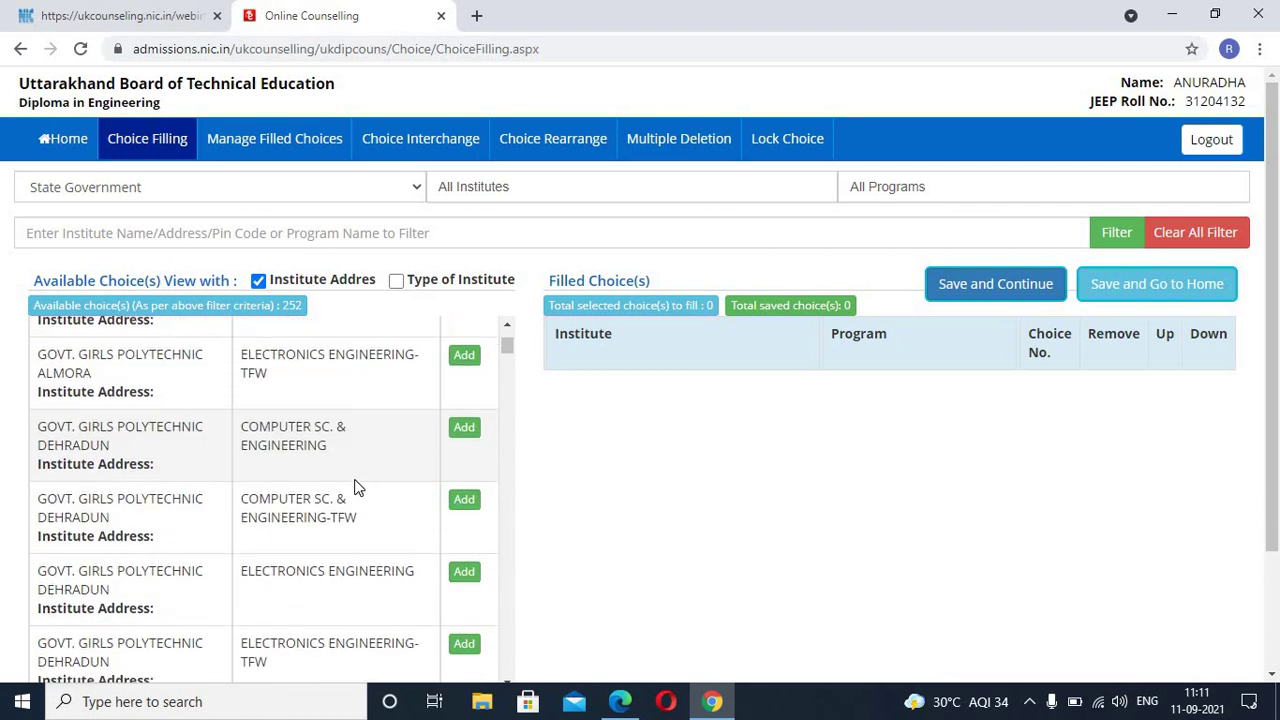
scroll(357, 487, down, 1)
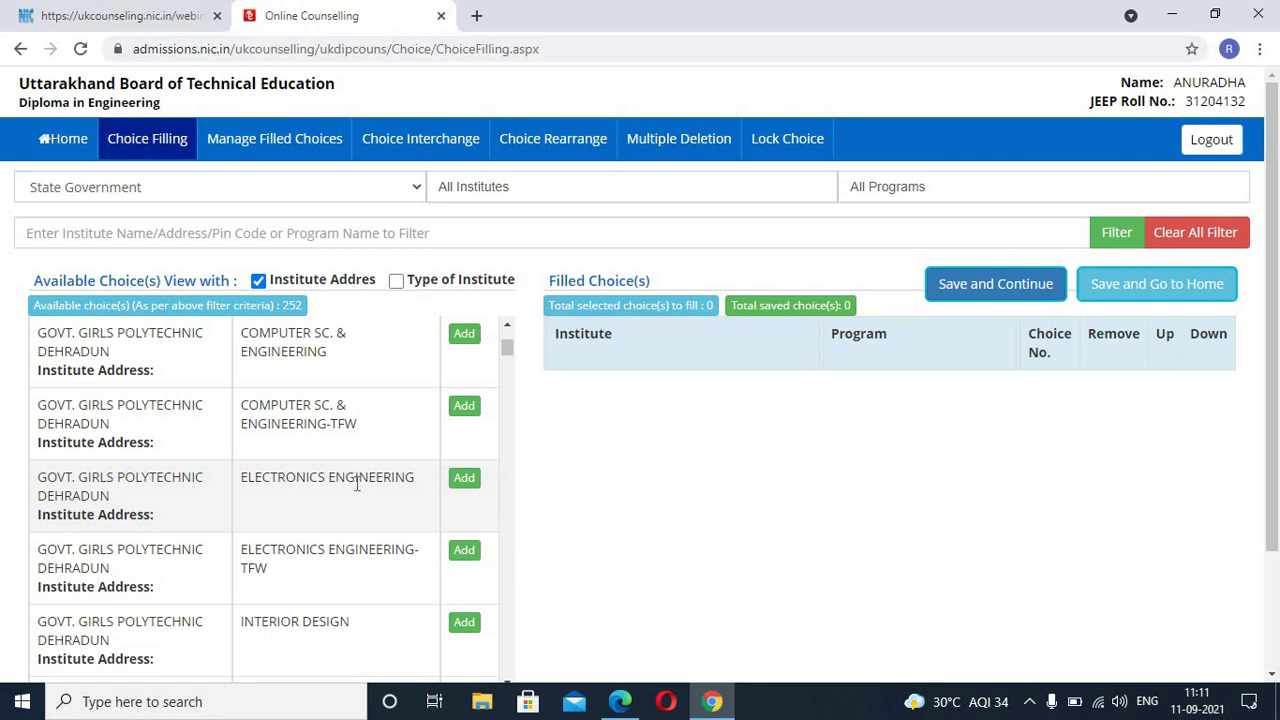
scroll(357, 484, up, 3)
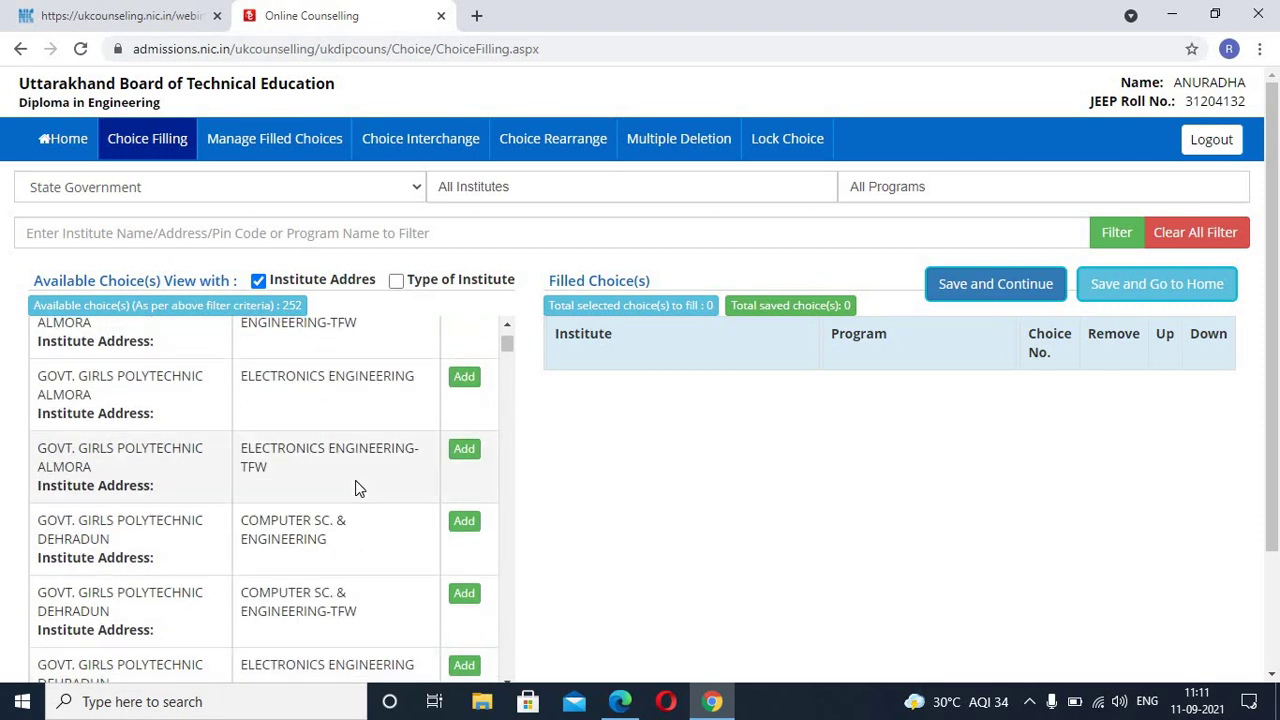
scroll(357, 487, up, 5)
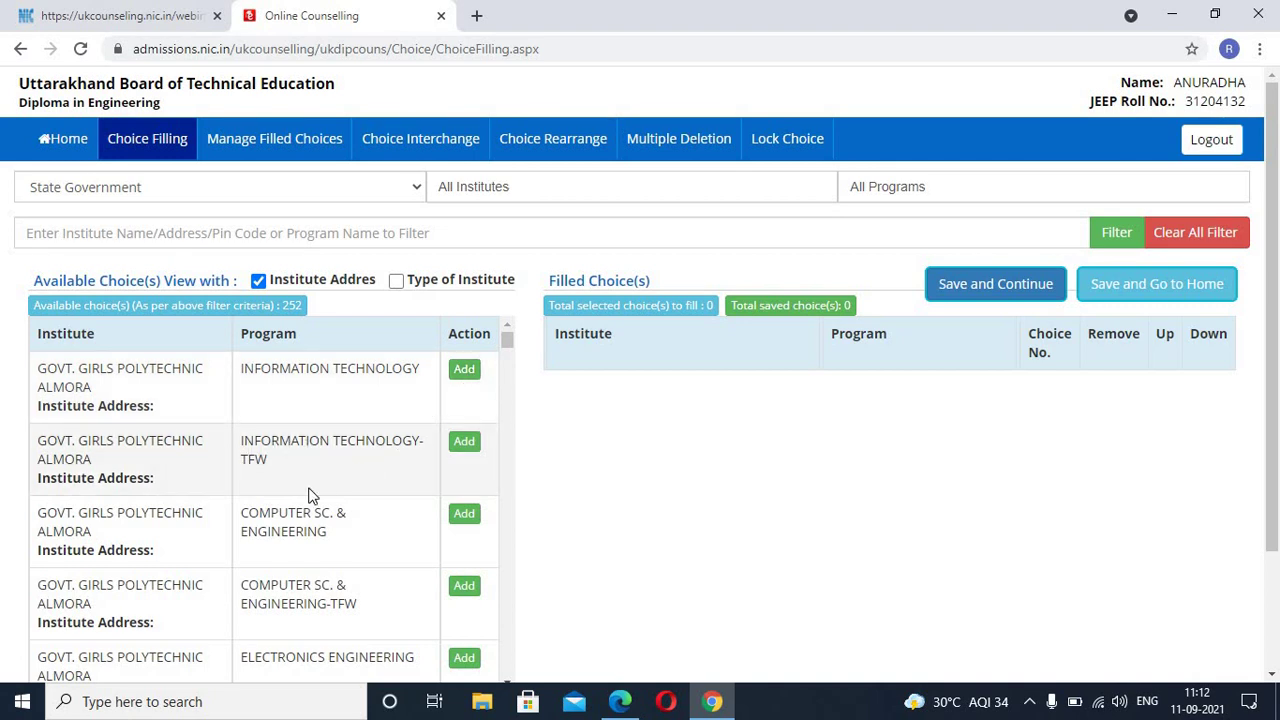
Step: Add Almora IT-TFW, Almora Electronics-TFW, Dehradun Computer Sc.-TFW and Dehradun Electronics-TFW as choices 1–4
click(465, 449)
scroll(560, 490, down, 2)
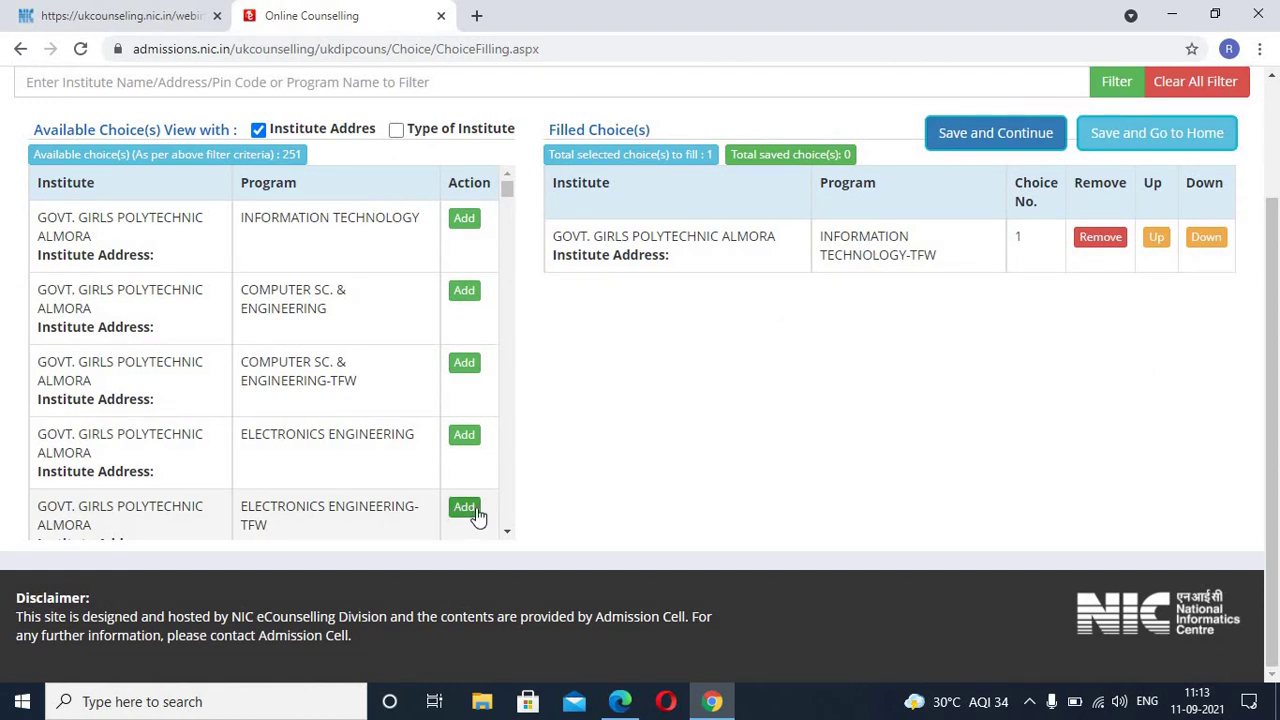
click(468, 508)
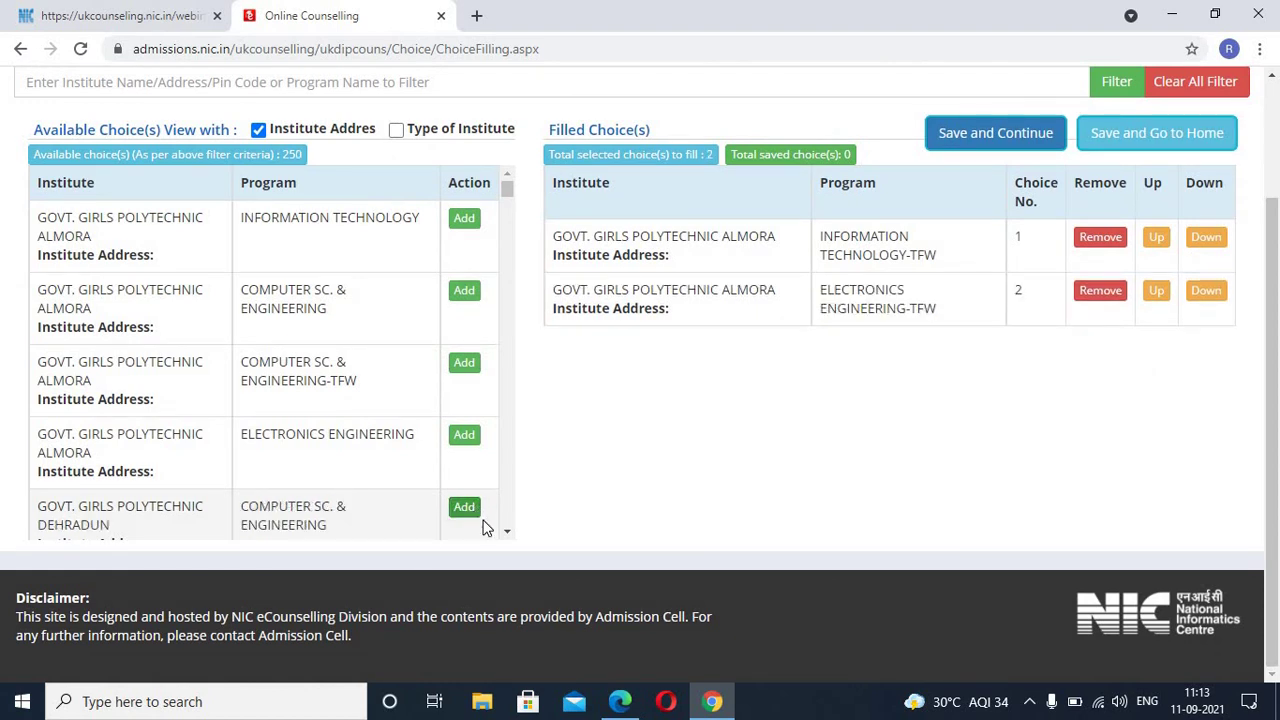
scroll(500, 525, down, 1)
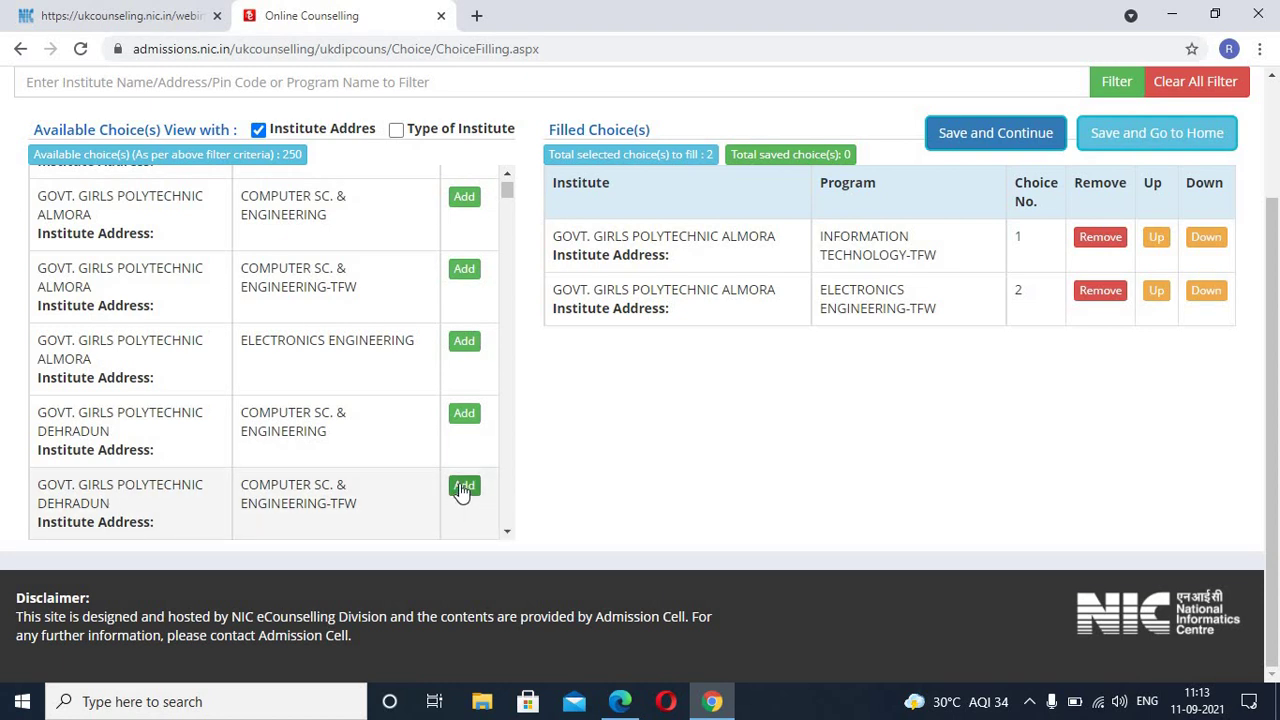
scroll(388, 372, up, 3)
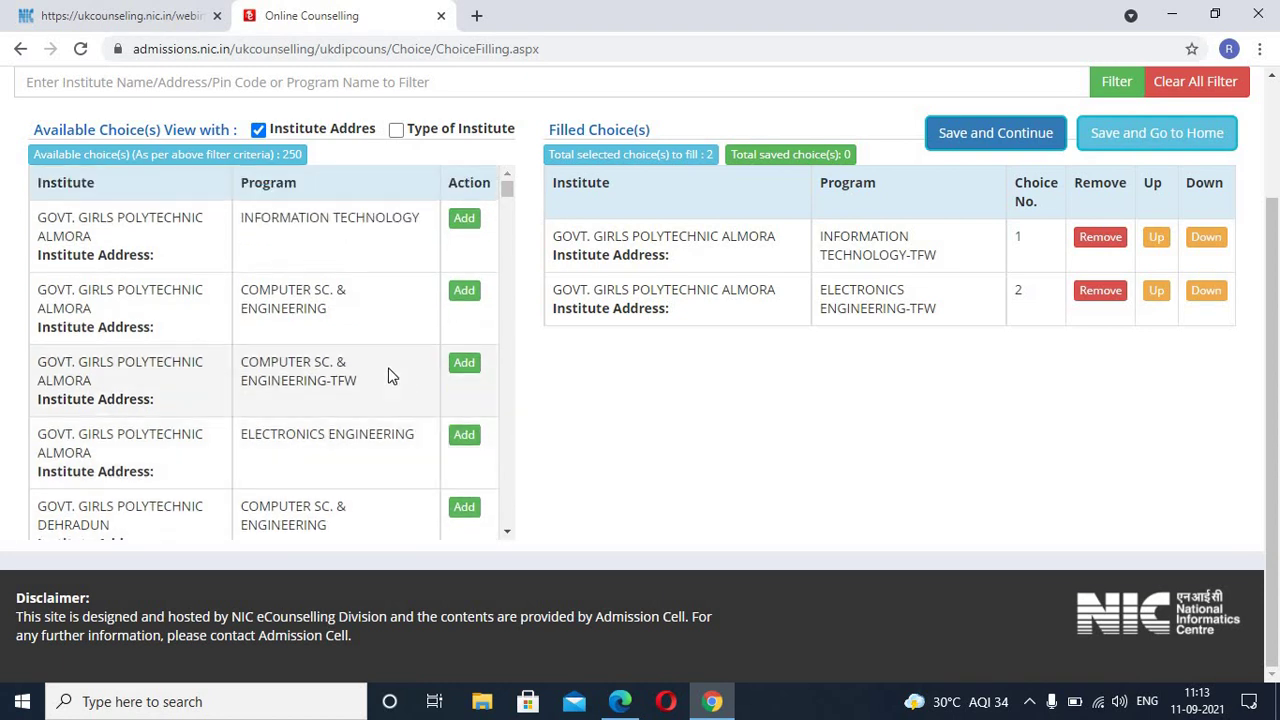
scroll(388, 380, down, 2)
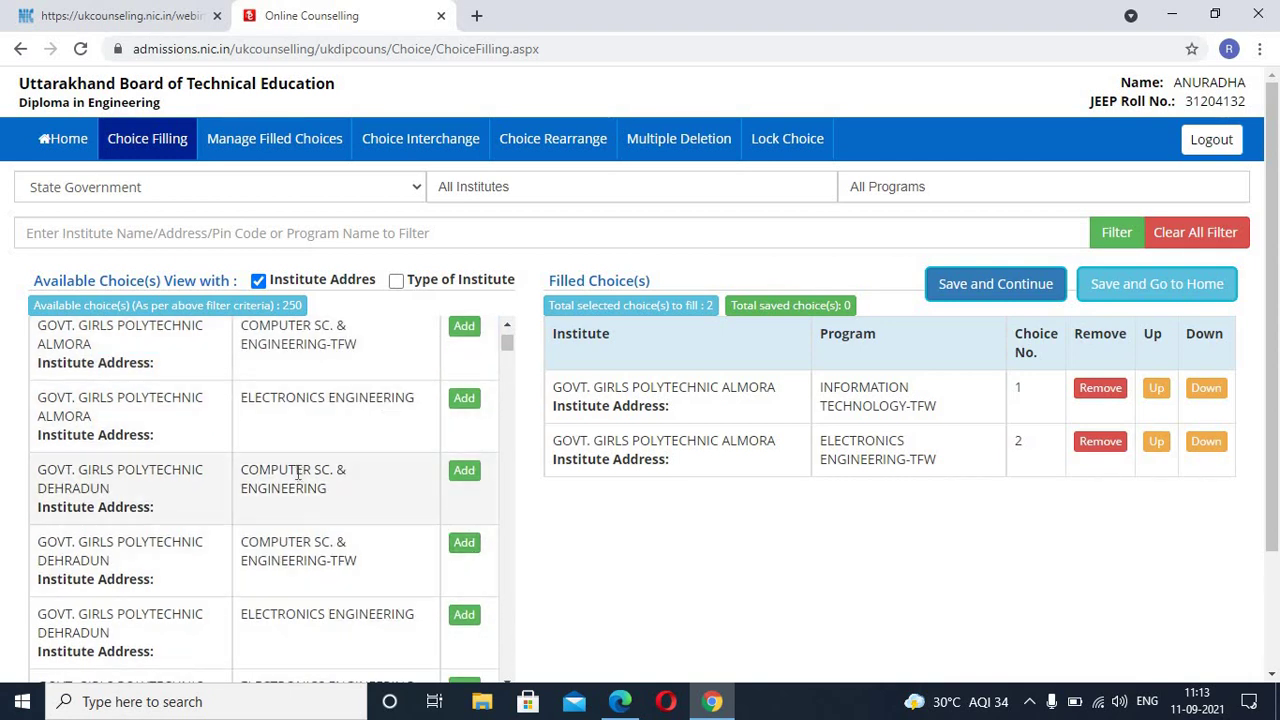
scroll(297, 490, down, 1)
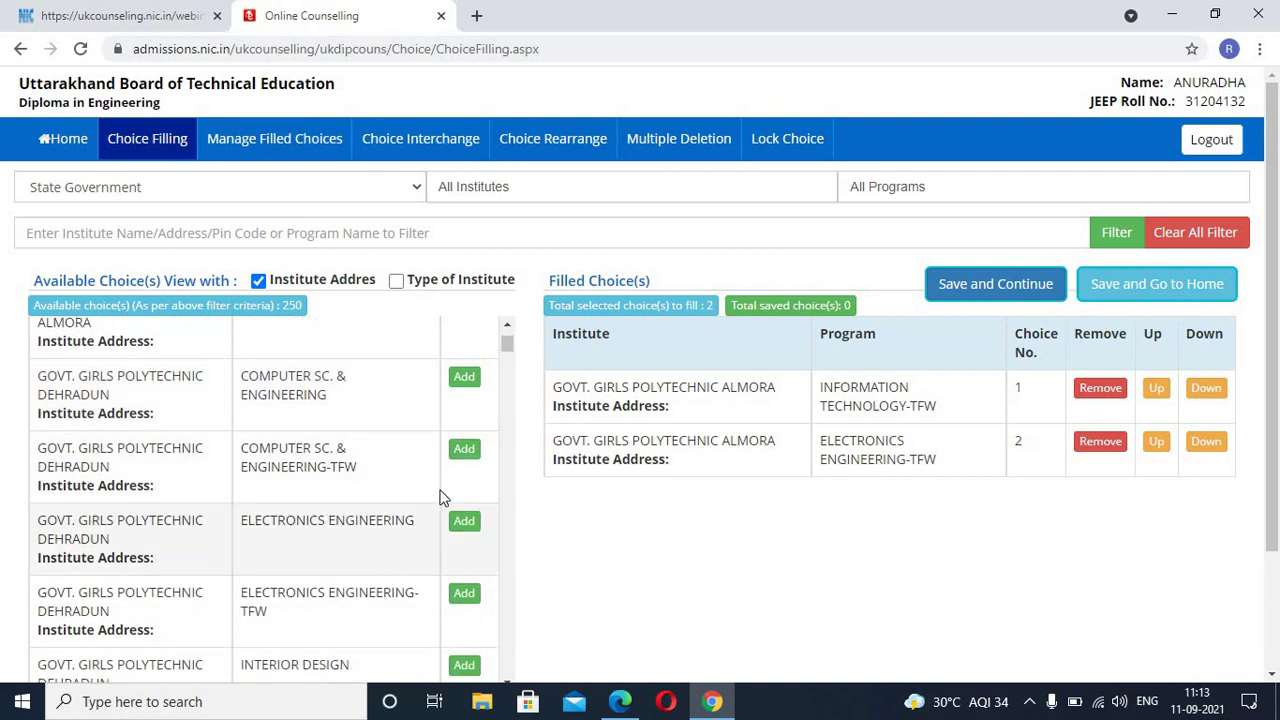
click(464, 450)
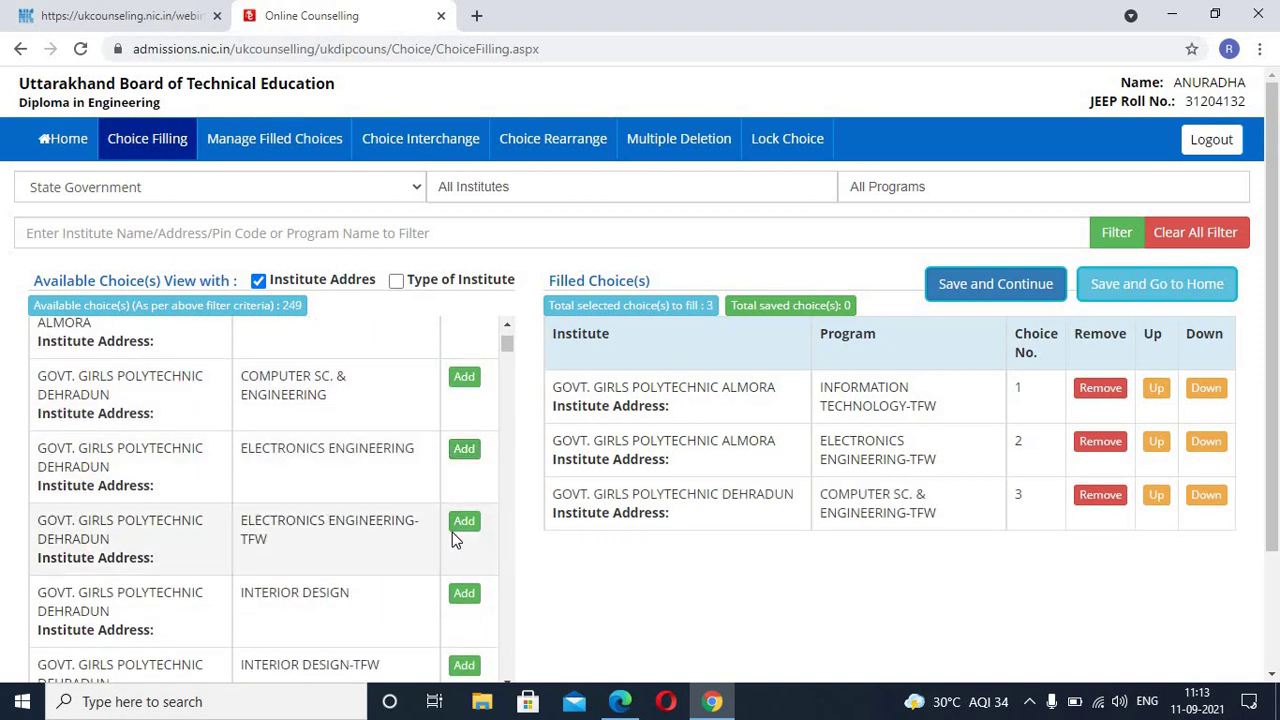
scroll(451, 532, down, 2)
click(464, 335)
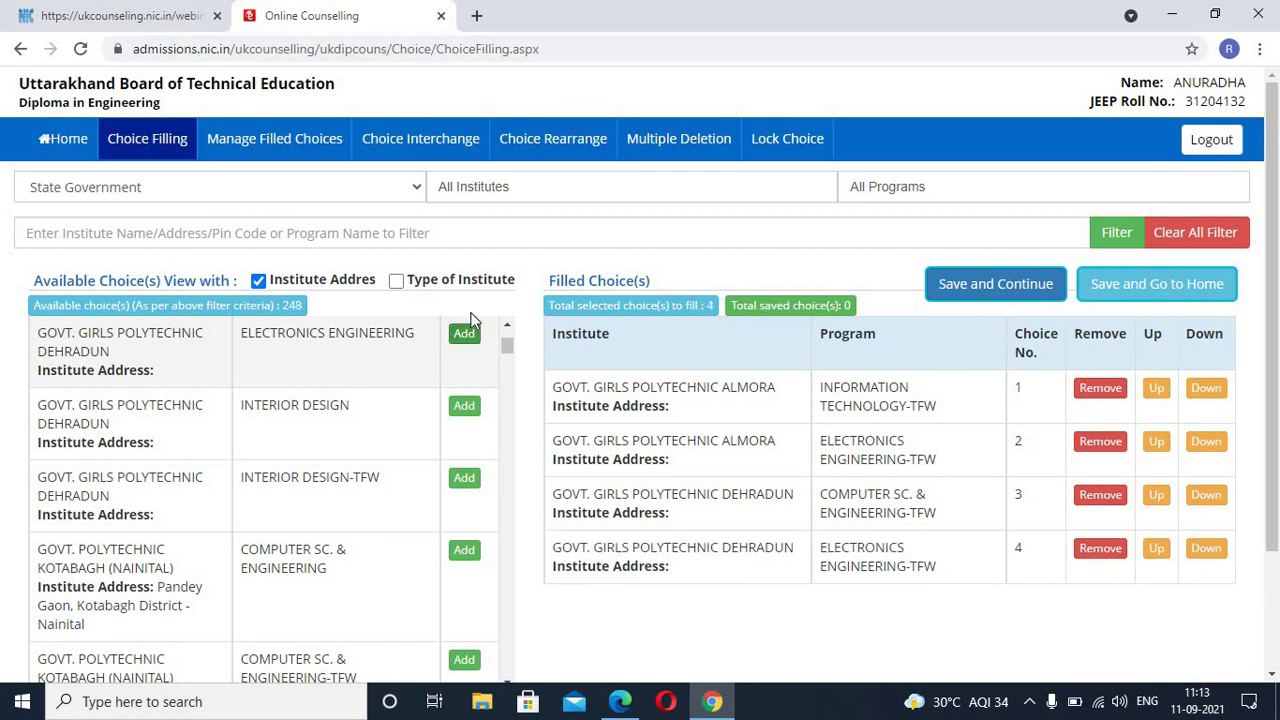
scroll(480, 323, down, 1)
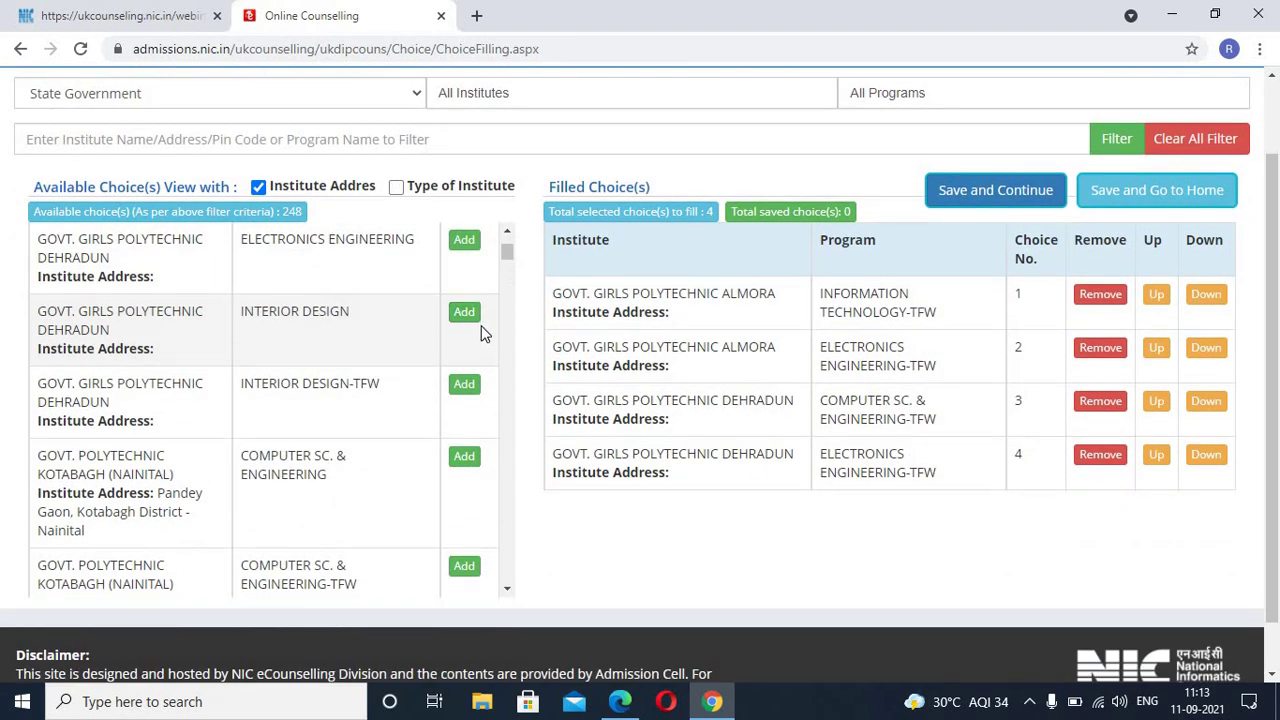
scroll(479, 328, down, 1)
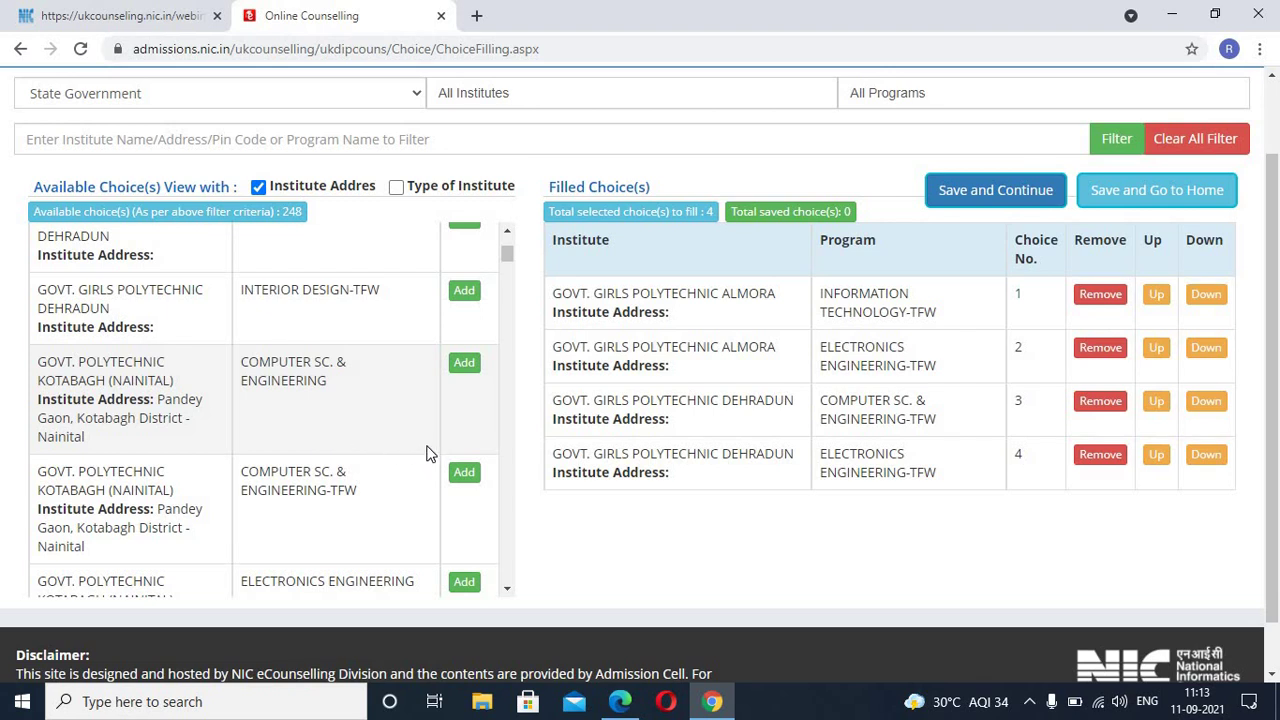
Step: Scroll the Available Choice(s) list until the save-unsaved-changes confirmation appears
scroll(426, 453, up, 1)
scroll(669, 429, up, 2)
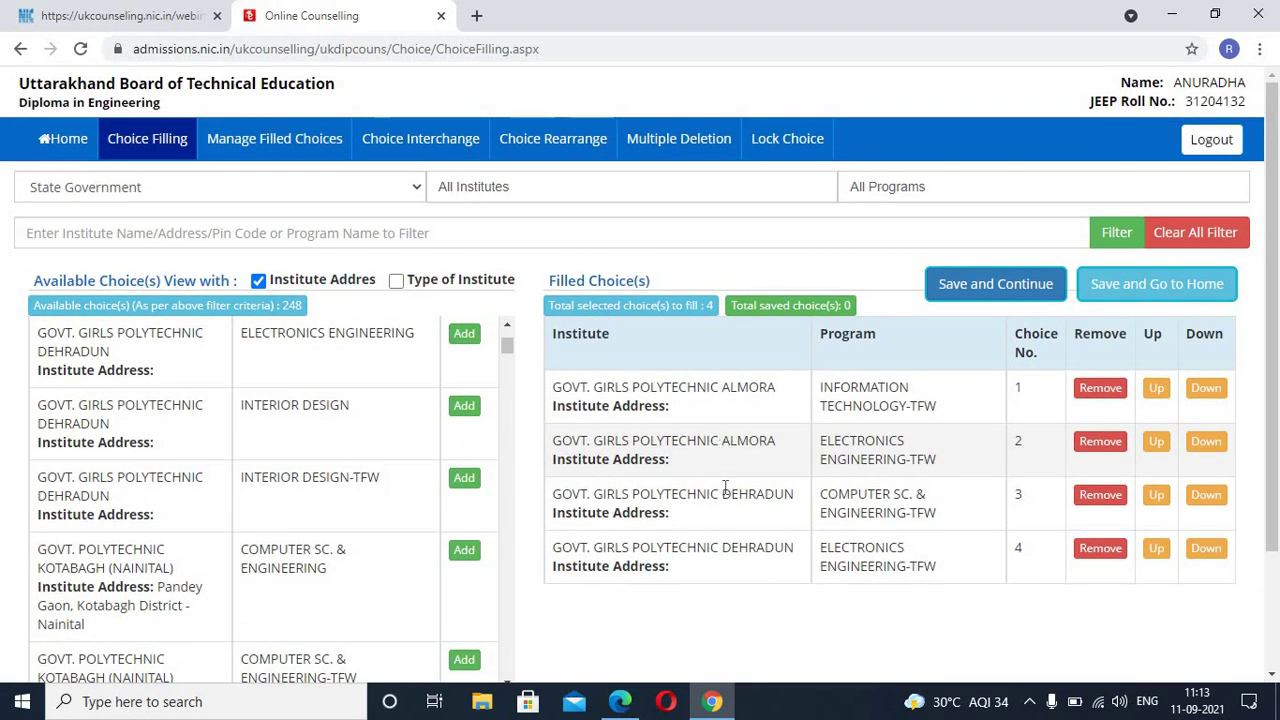
scroll(826, 525, down, 1)
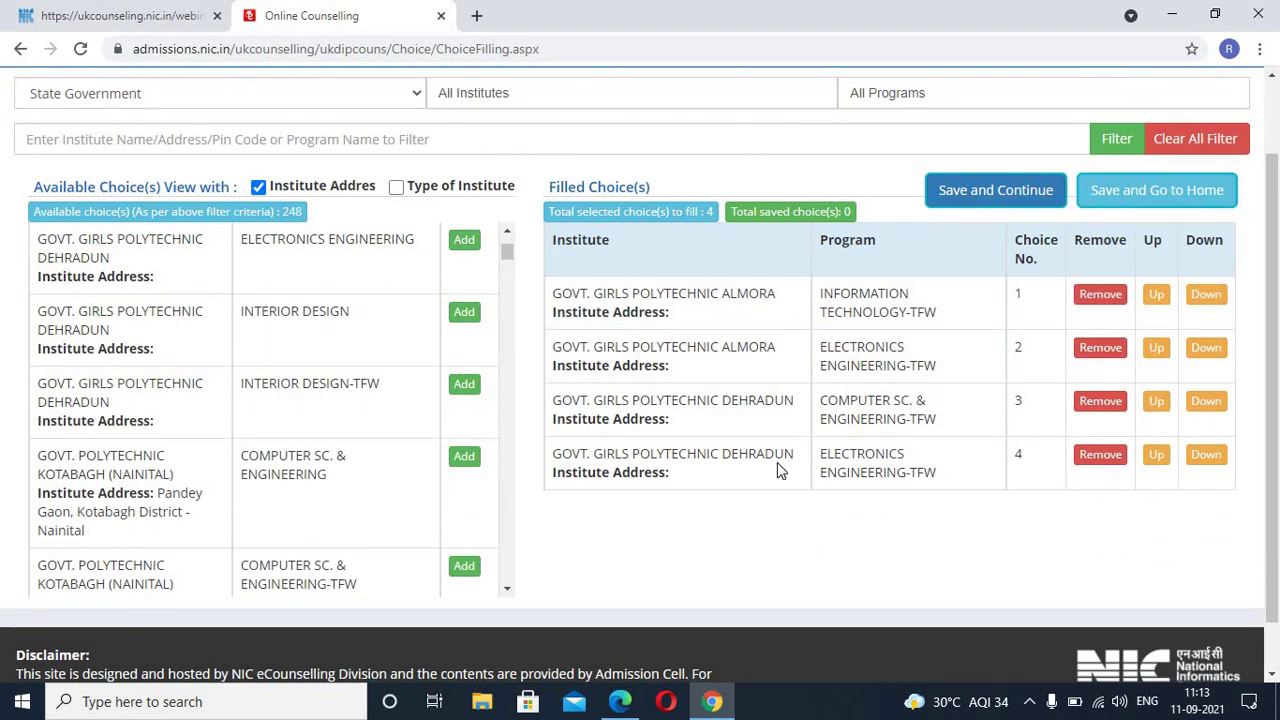
scroll(337, 443, up, 2)
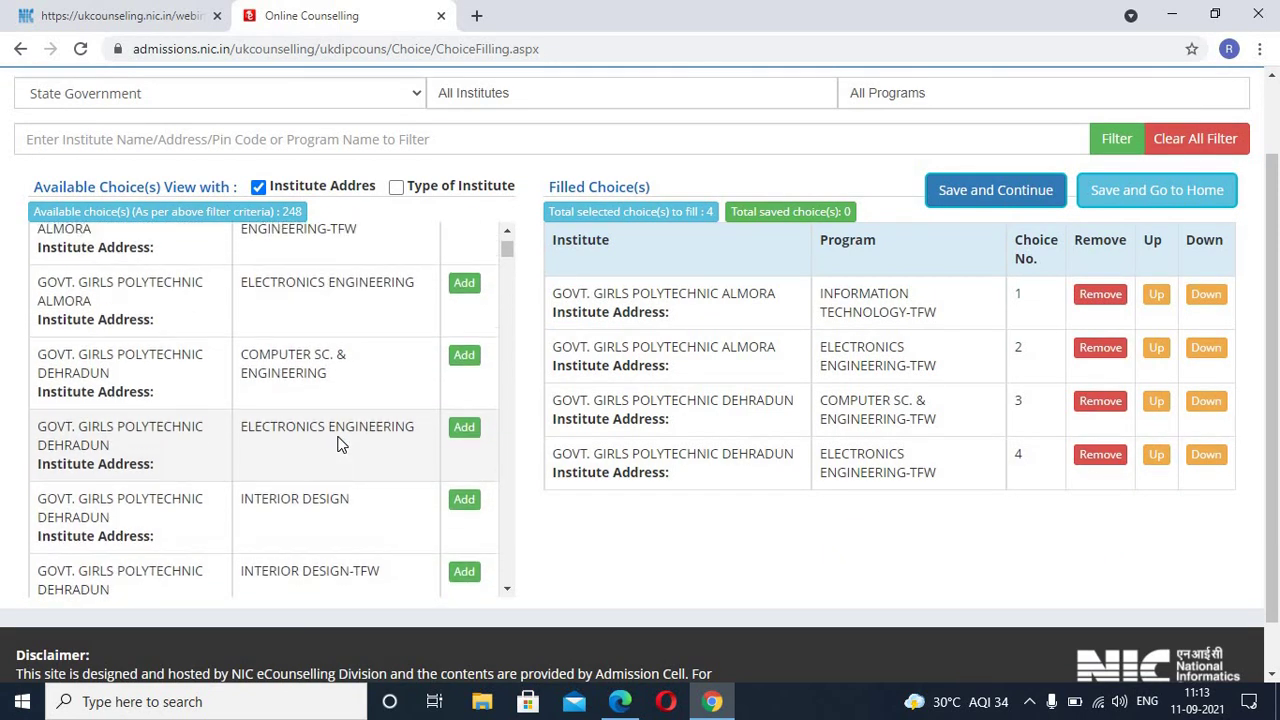
scroll(338, 443, up, 1)
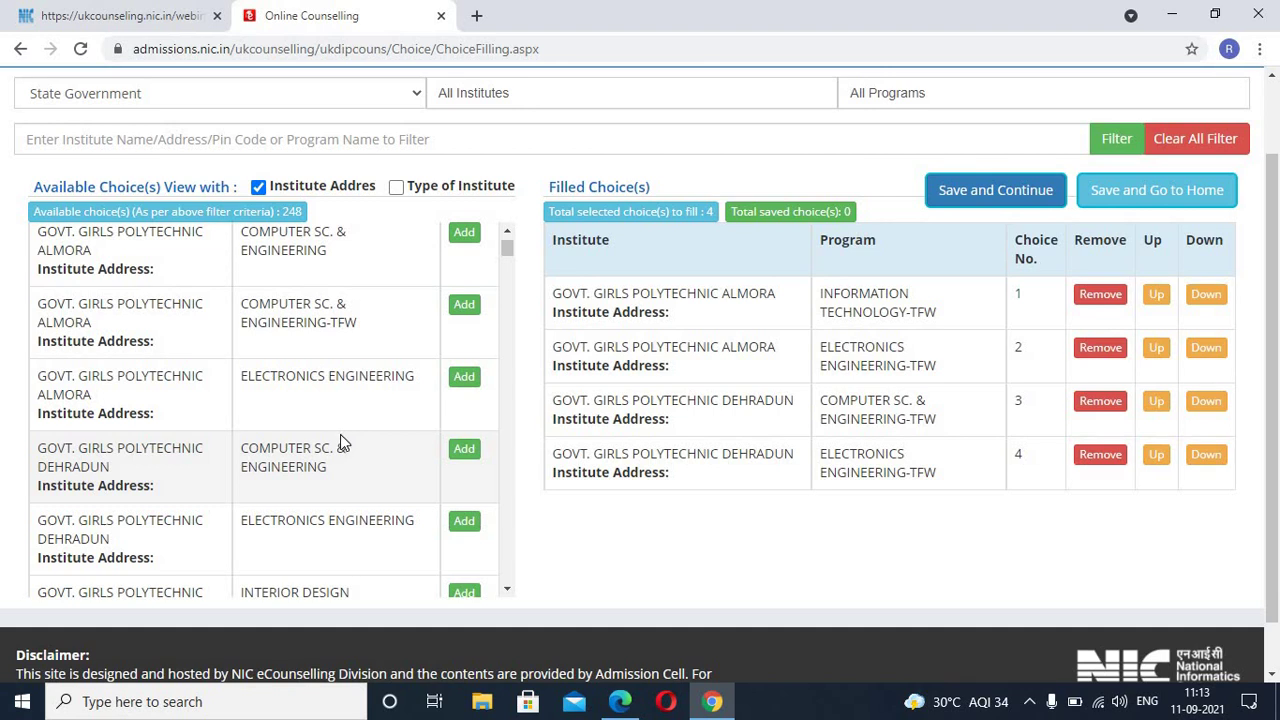
scroll(388, 461, up, 1)
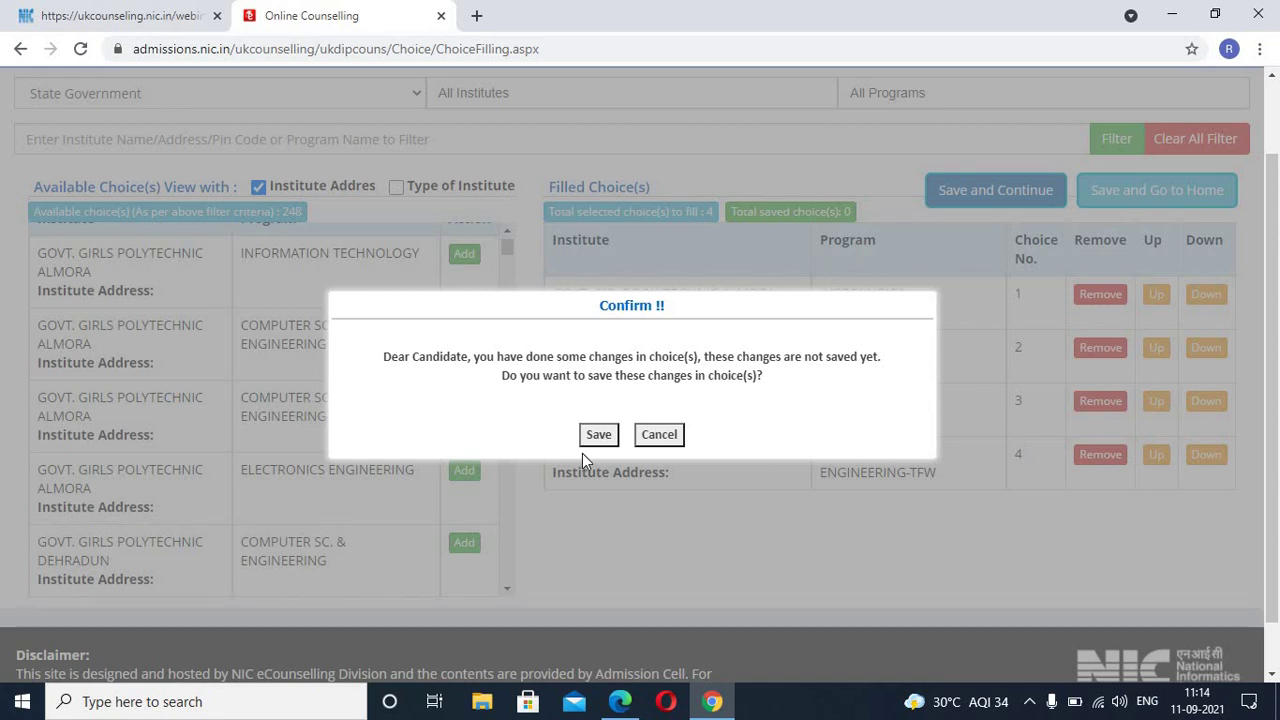
Step: Decline saving, then remove each of the four filled choices, confirming every removal
click(662, 438)
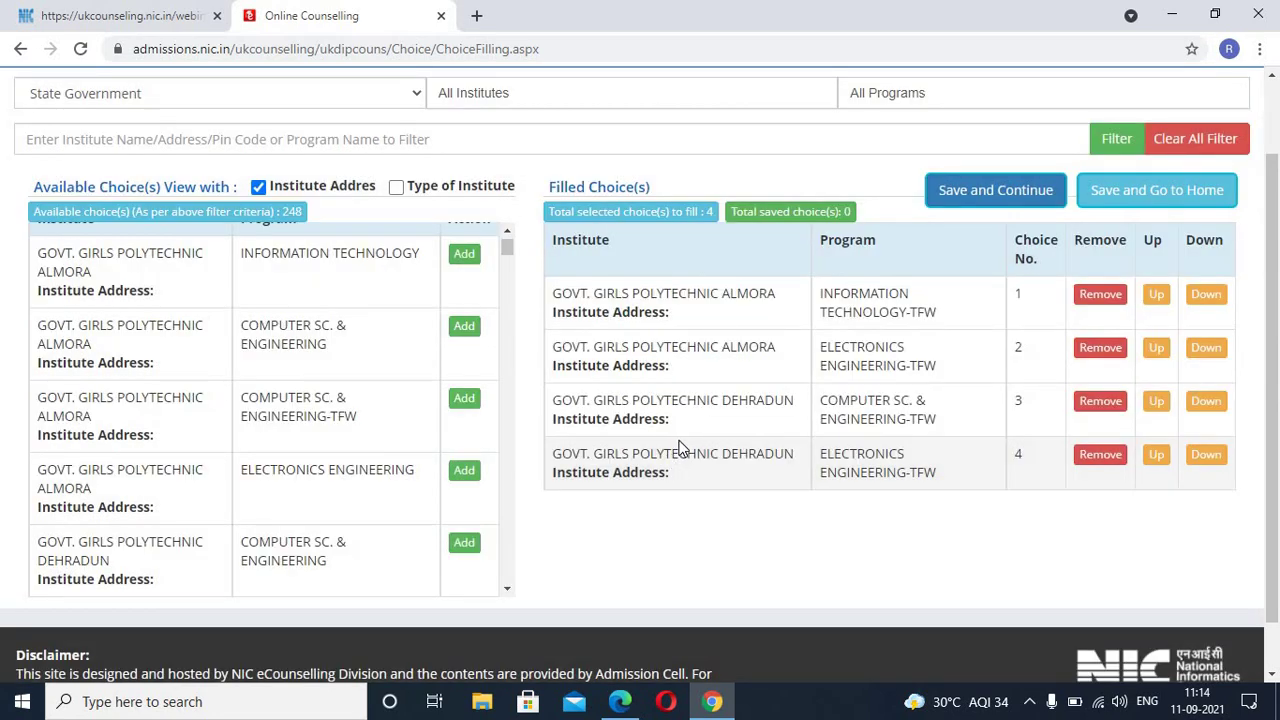
scroll(680, 447, down, 1)
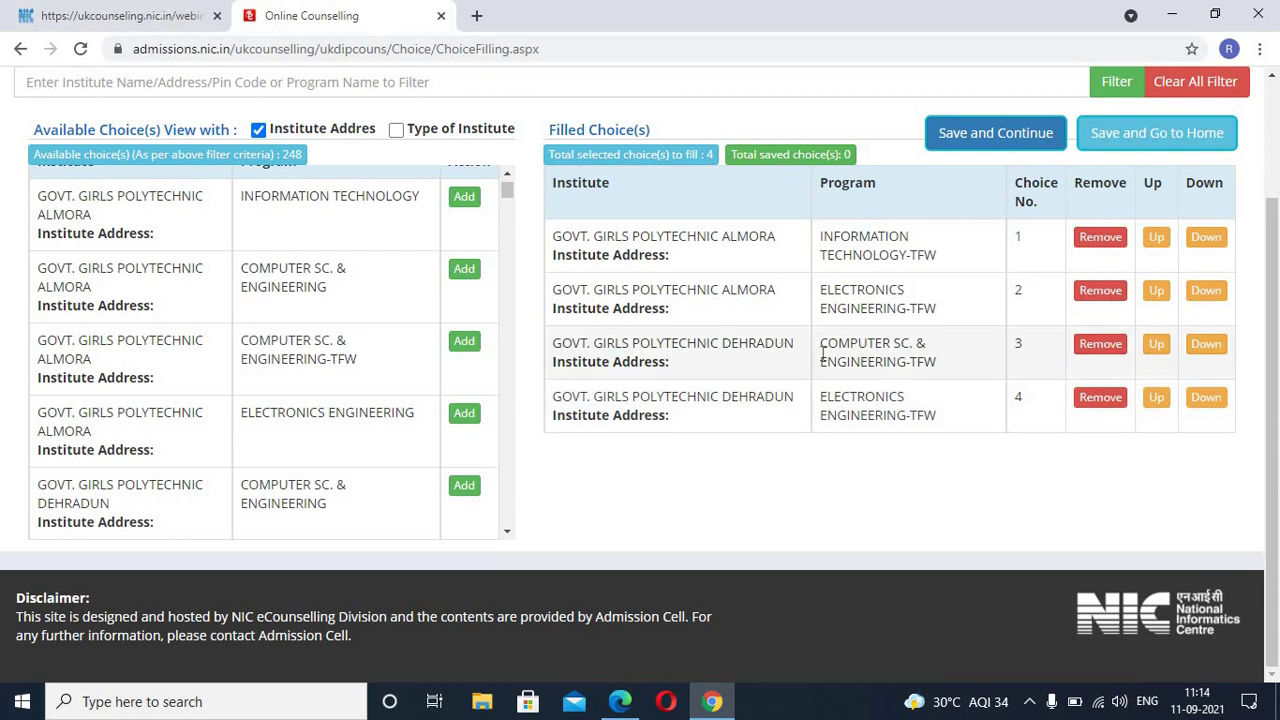
click(1097, 240)
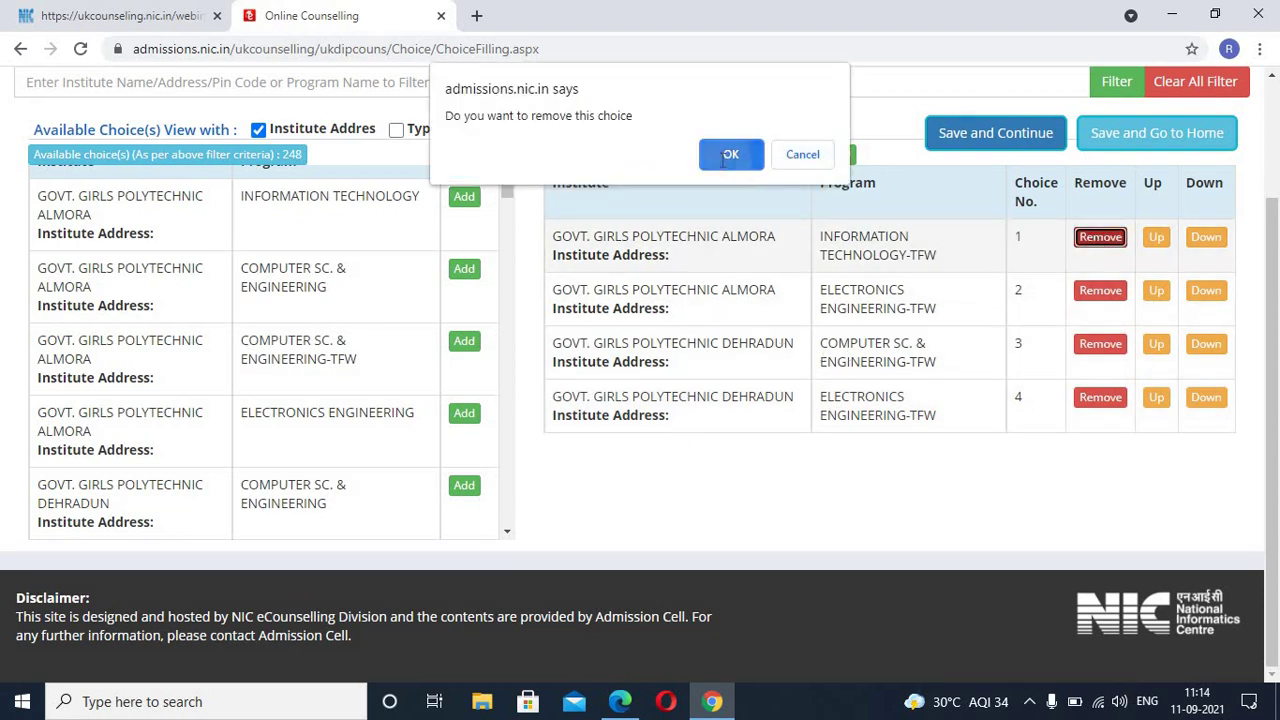
click(731, 154)
click(1100, 237)
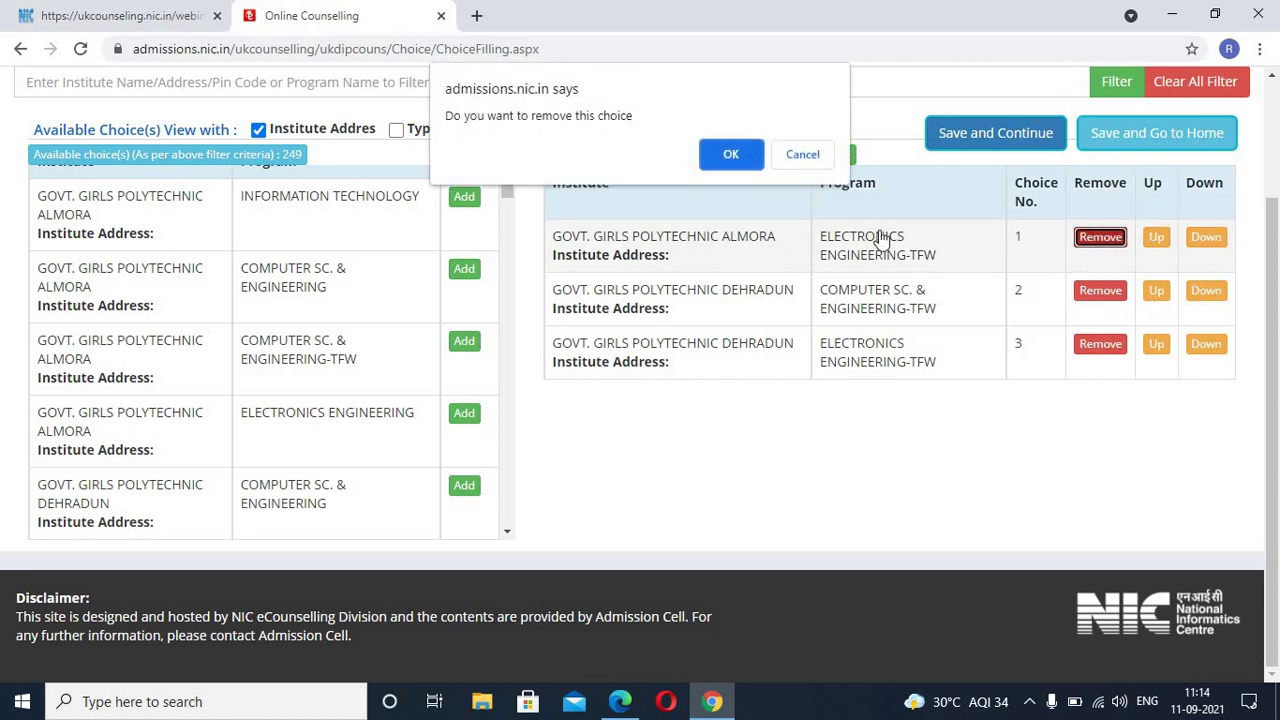
click(731, 155)
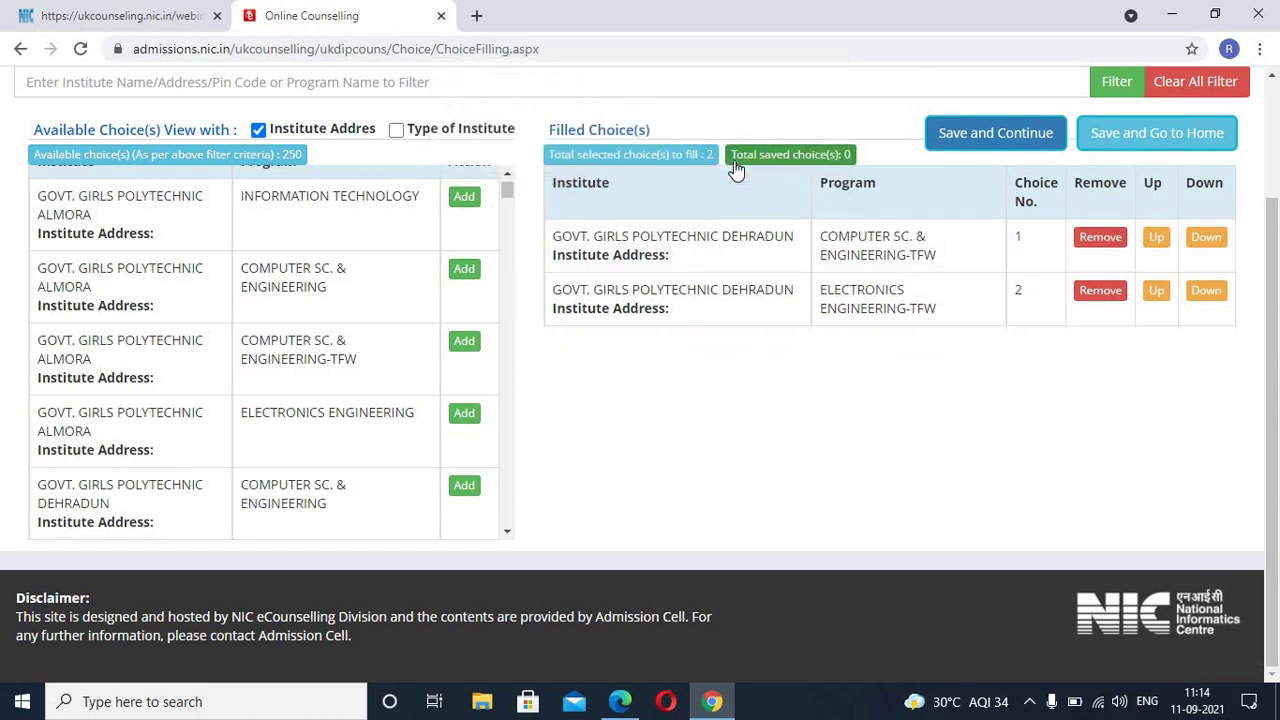
click(1088, 244)
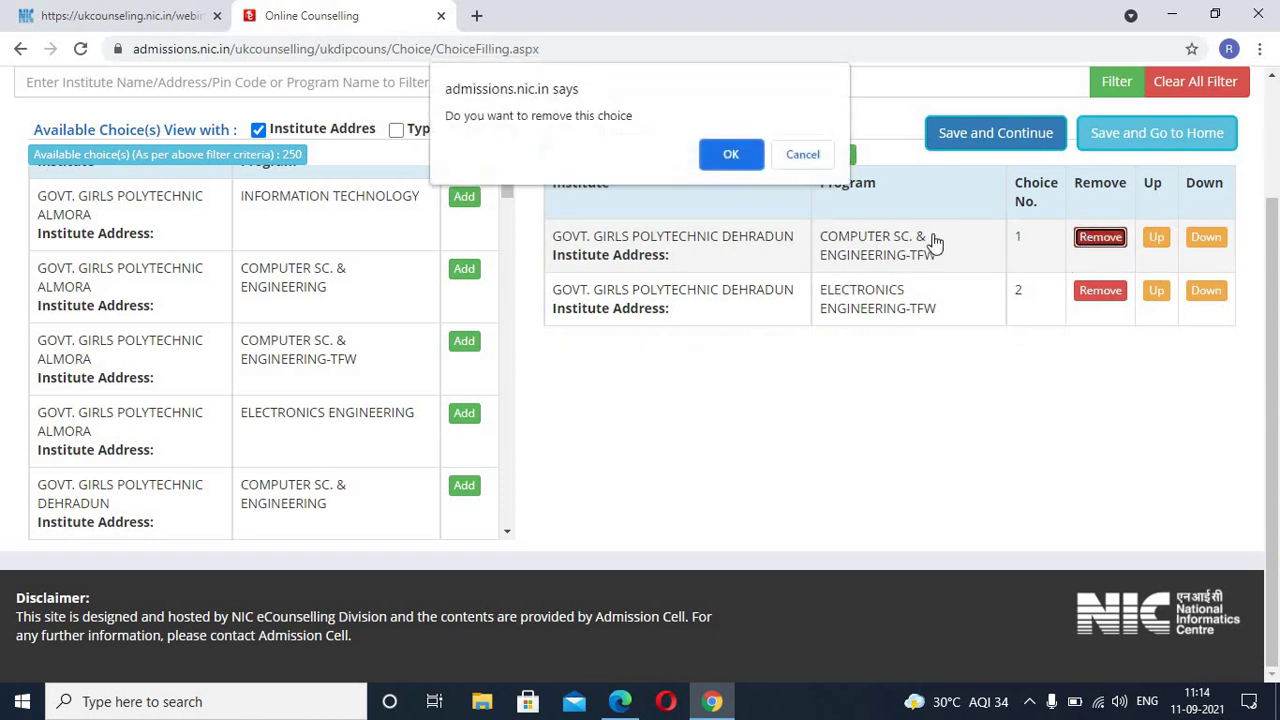
click(731, 155)
click(1100, 238)
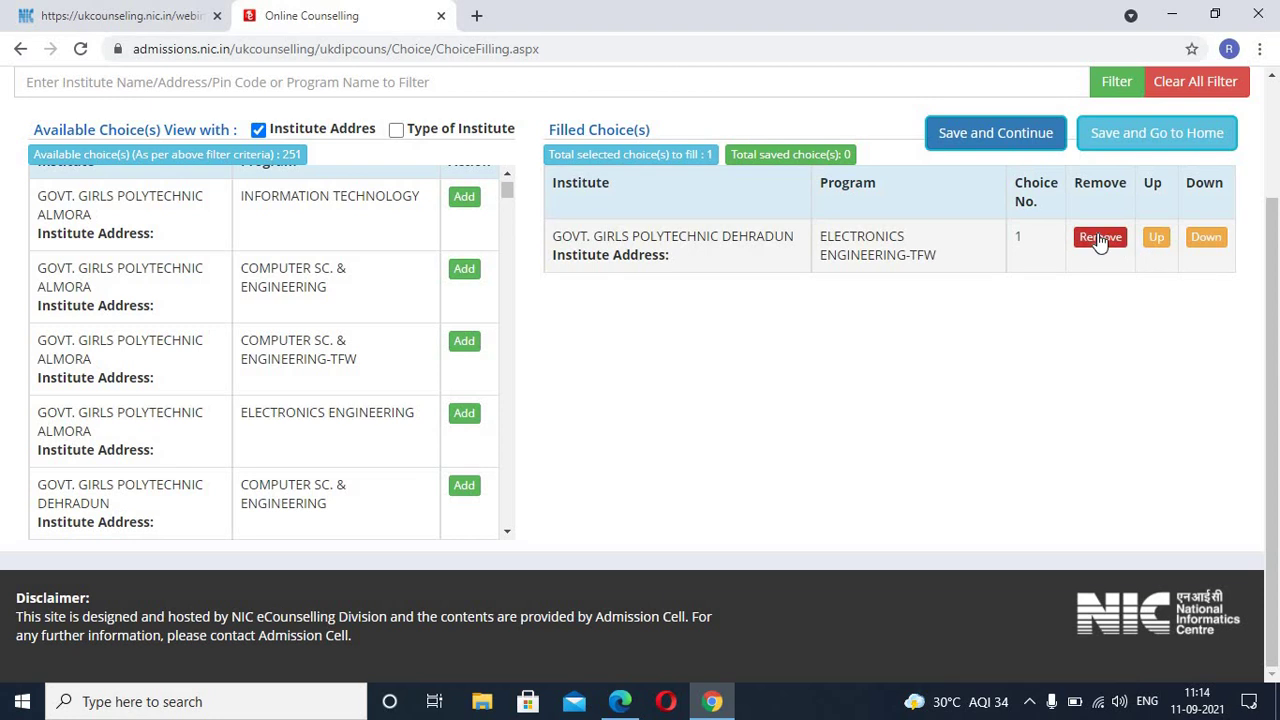
click(742, 168)
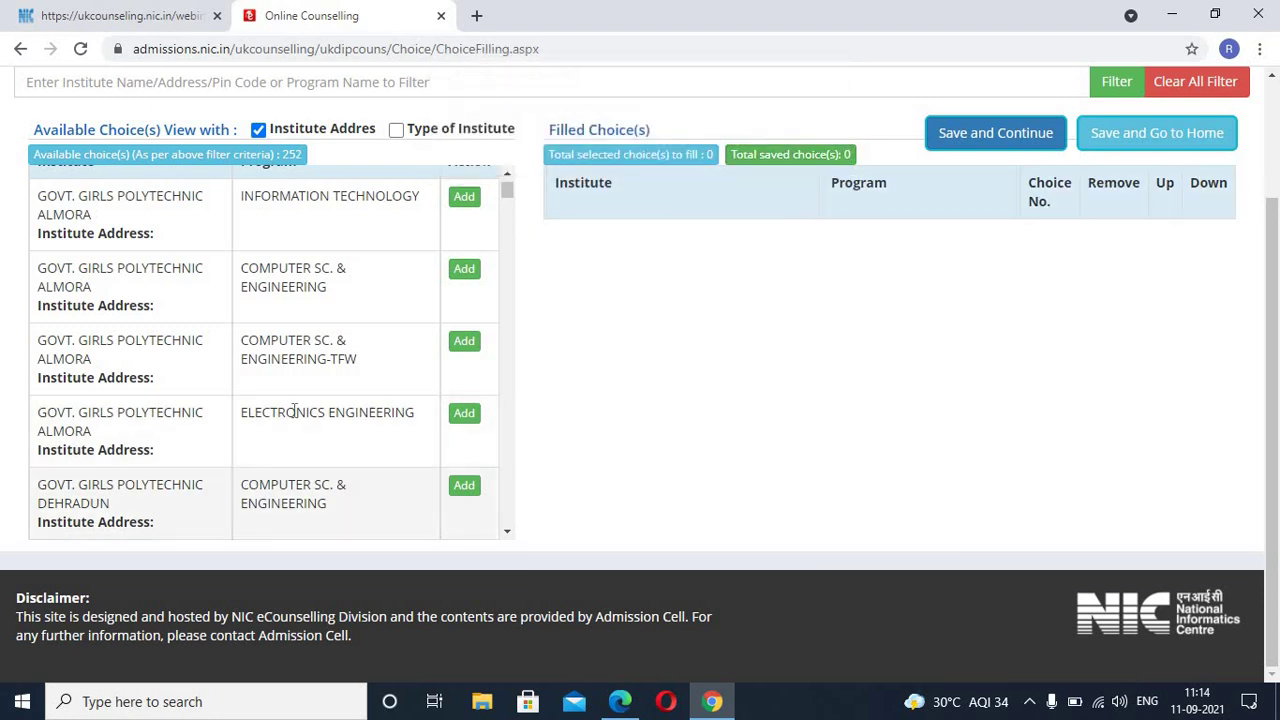
Step: Scroll down to the Pithowala rows and add CIVIL ENGINEERING-TFW as choice 1
scroll(285, 412, down, 1)
scroll(285, 411, down, 1)
scroll(285, 413, down, 2)
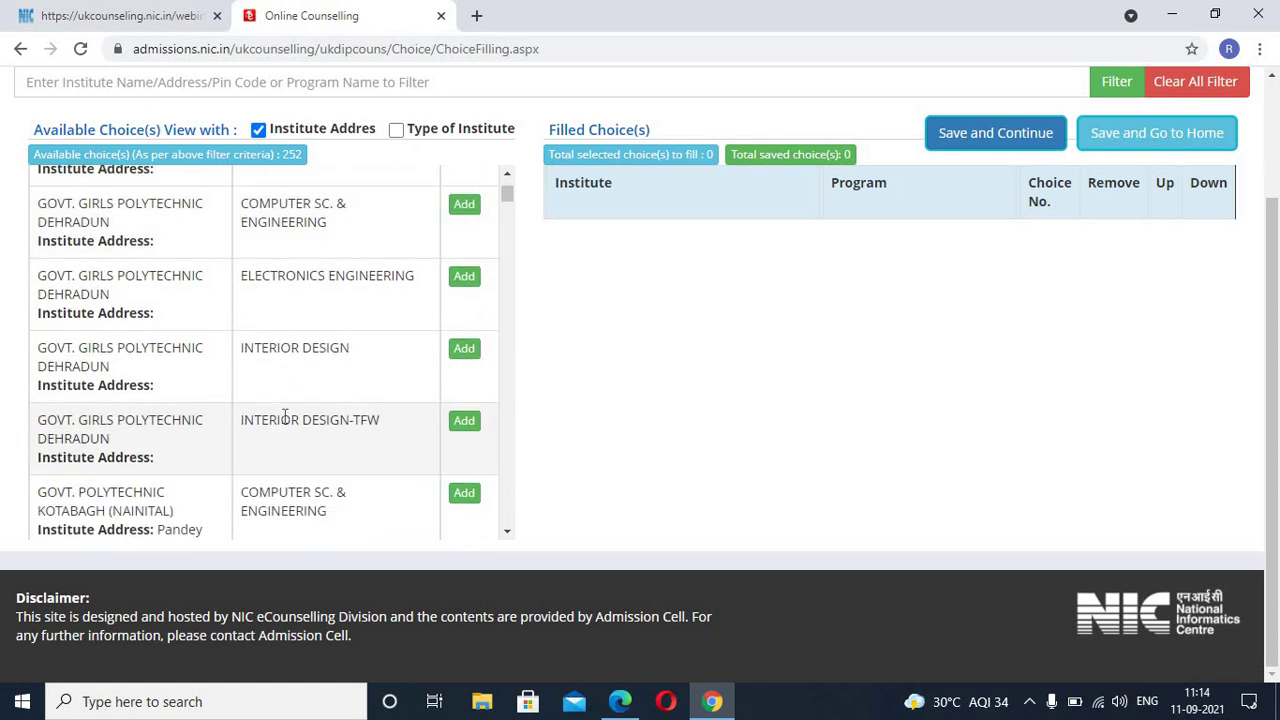
scroll(285, 413, down, 2)
scroll(285, 413, down, 3)
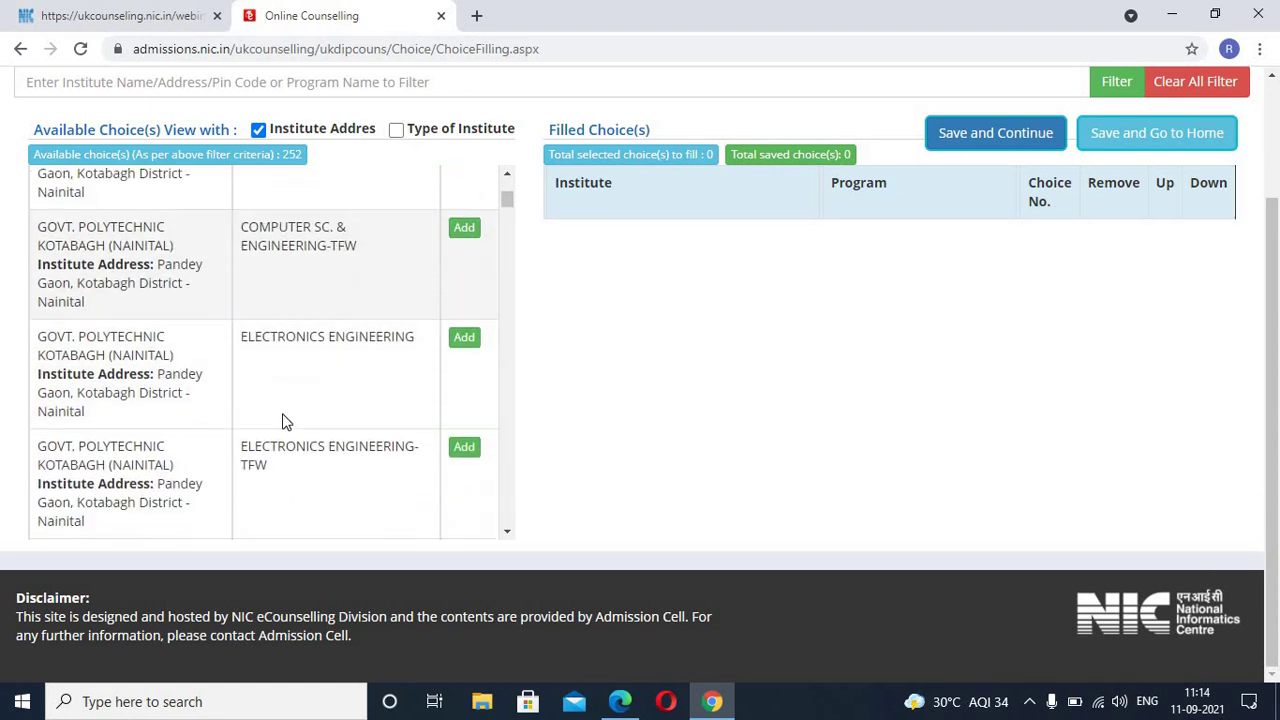
scroll(282, 416, down, 4)
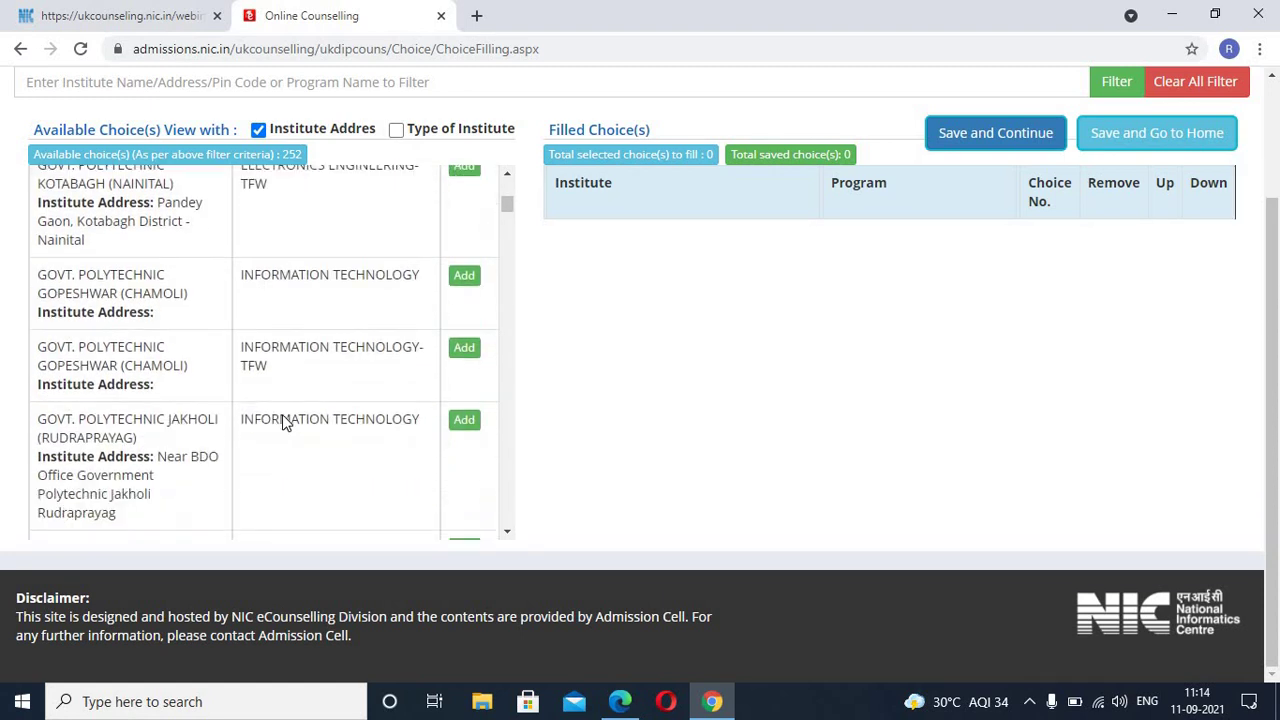
scroll(283, 416, down, 4)
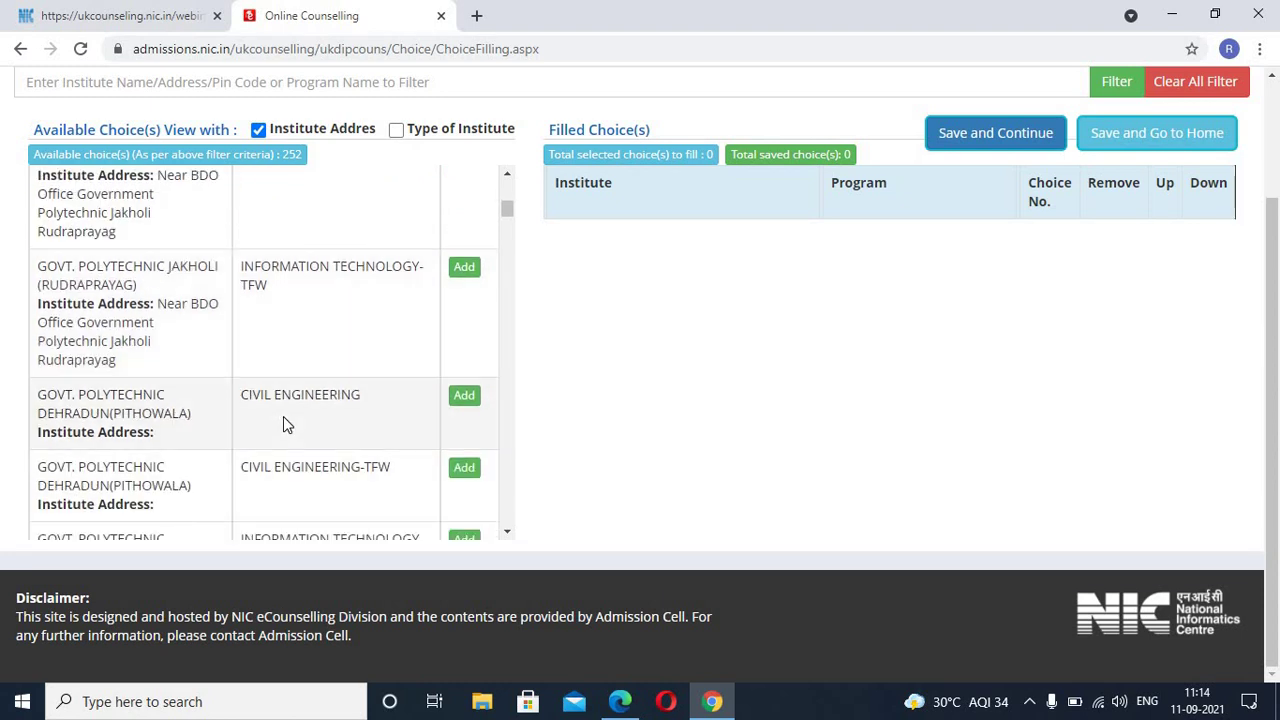
scroll(283, 416, down, 1)
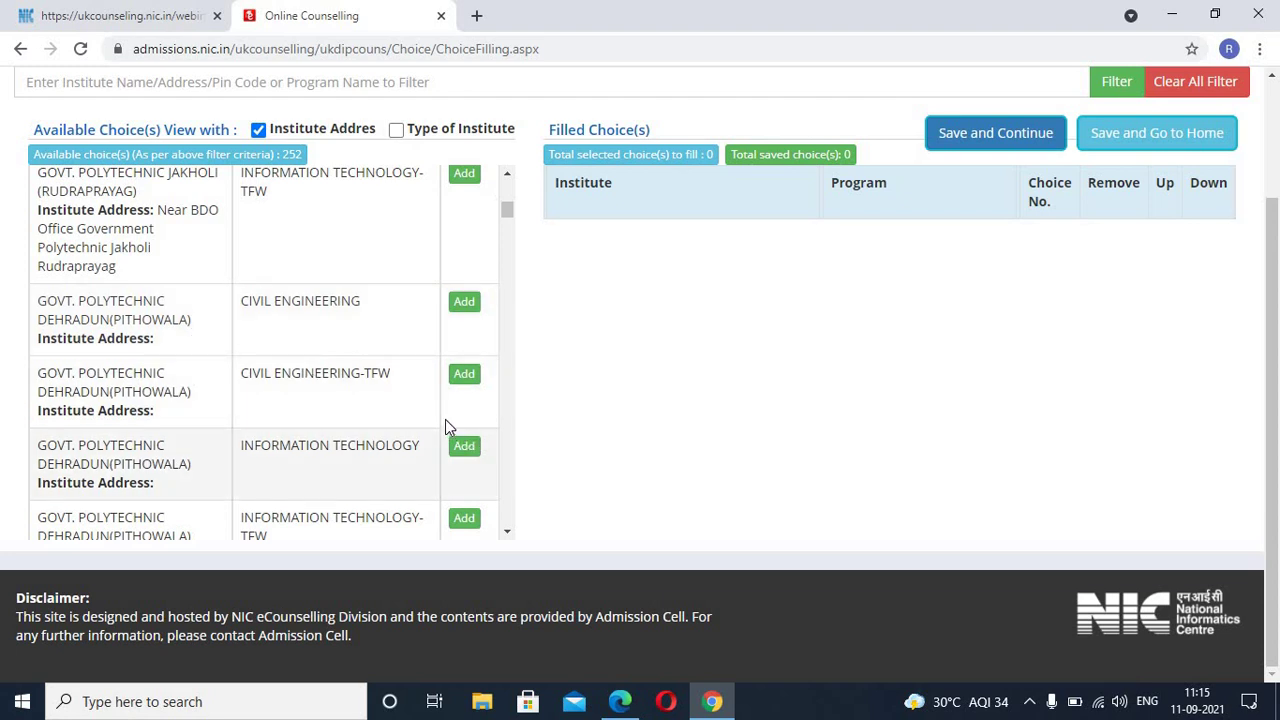
click(464, 375)
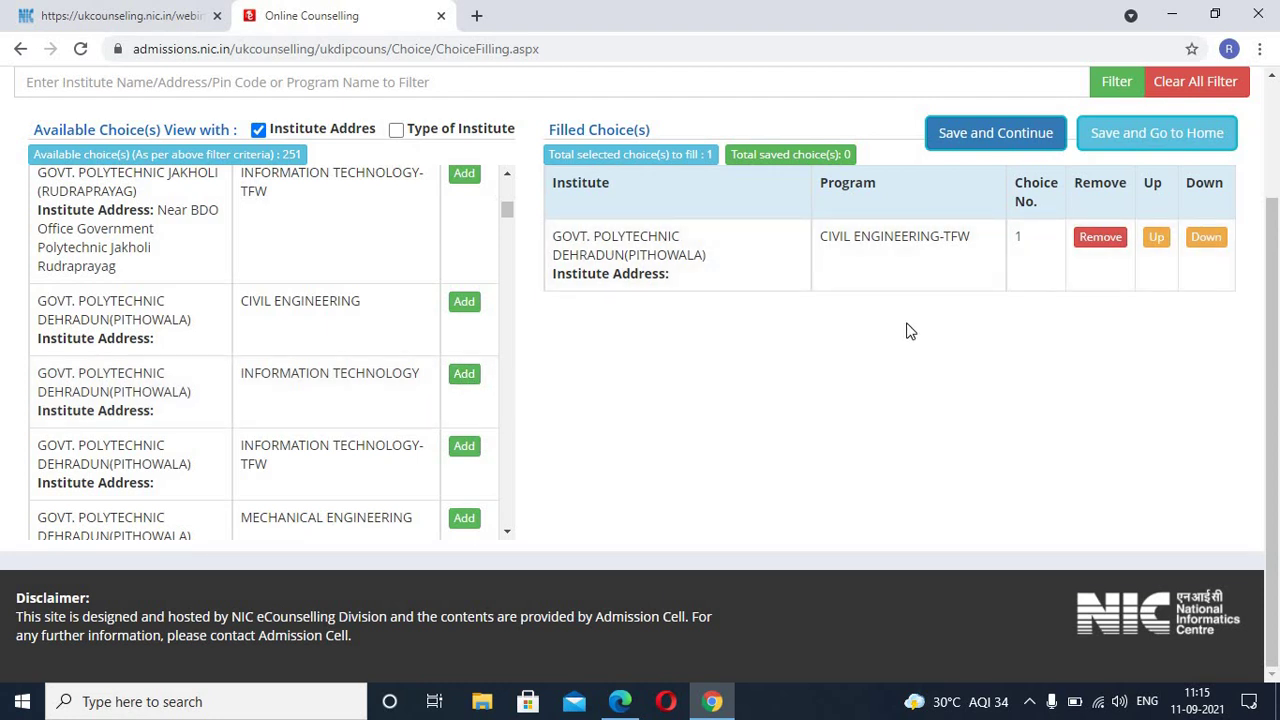
Step: Save the pending Civil Engineering-TFW choice when prompted, then close the saved-choices message
scroll(924, 326, up, 2)
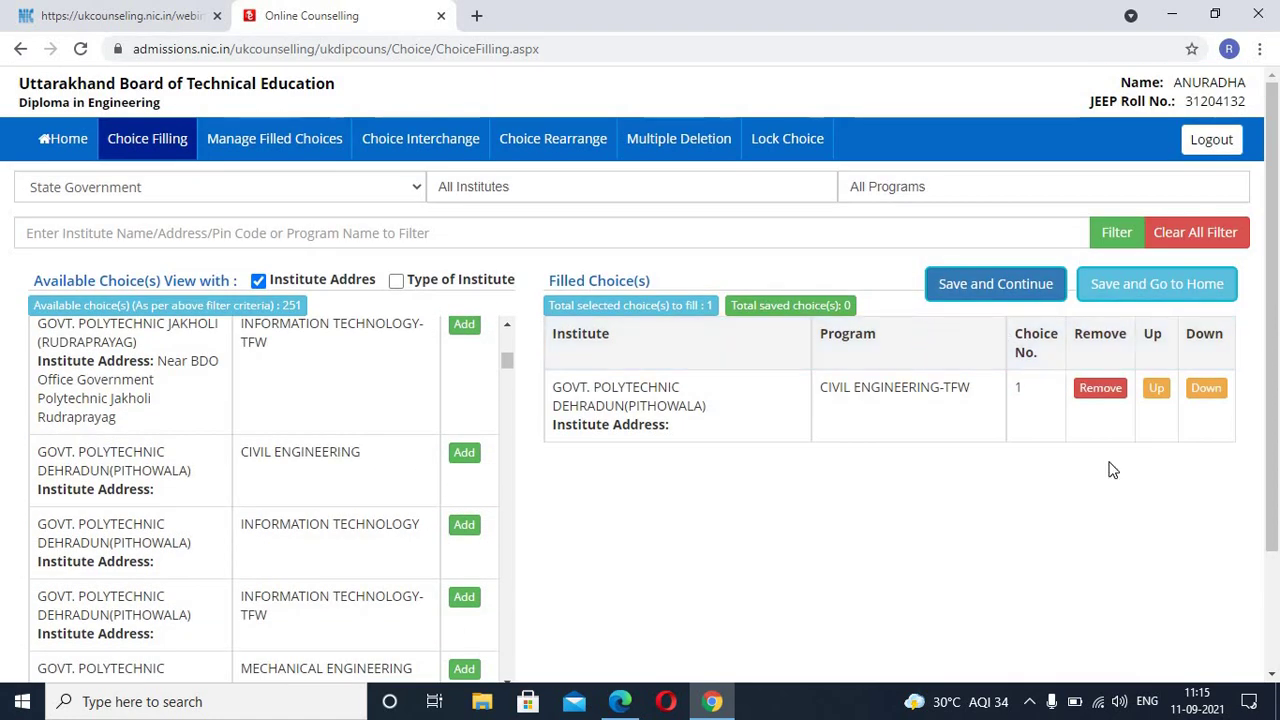
scroll(1040, 458, down, 2)
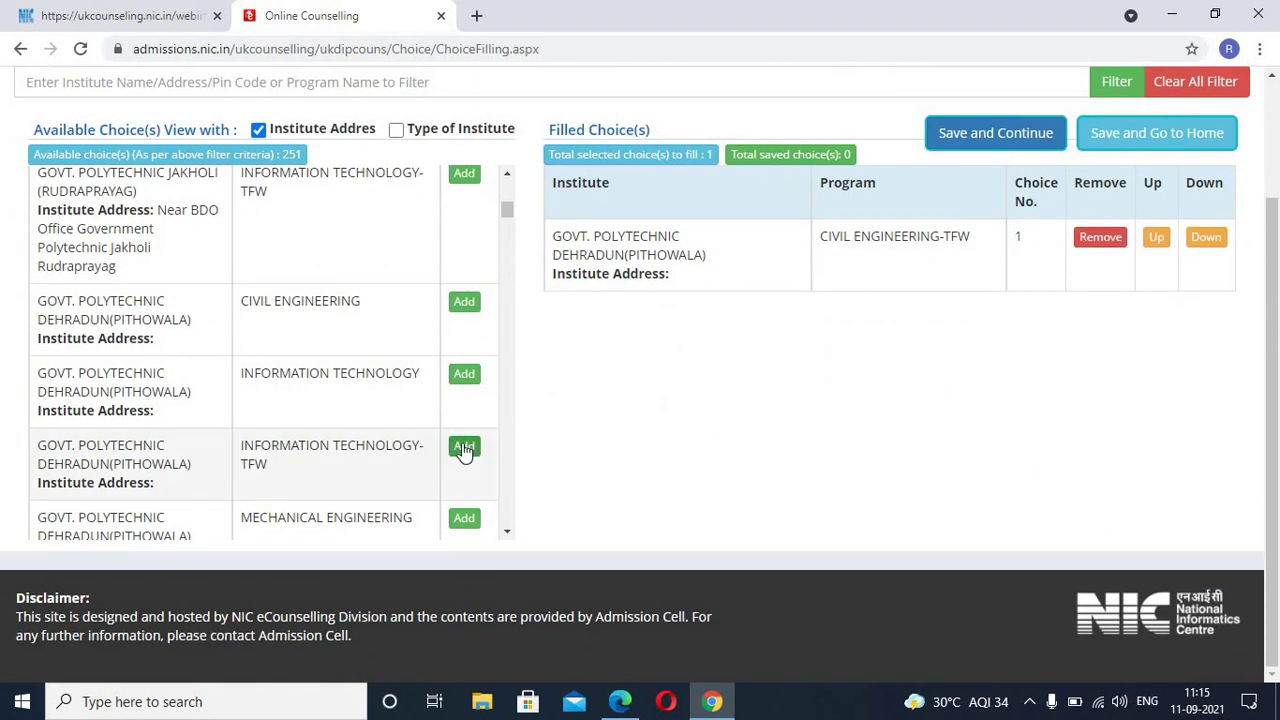
scroll(463, 449, down, 1)
scroll(463, 449, down, 1)
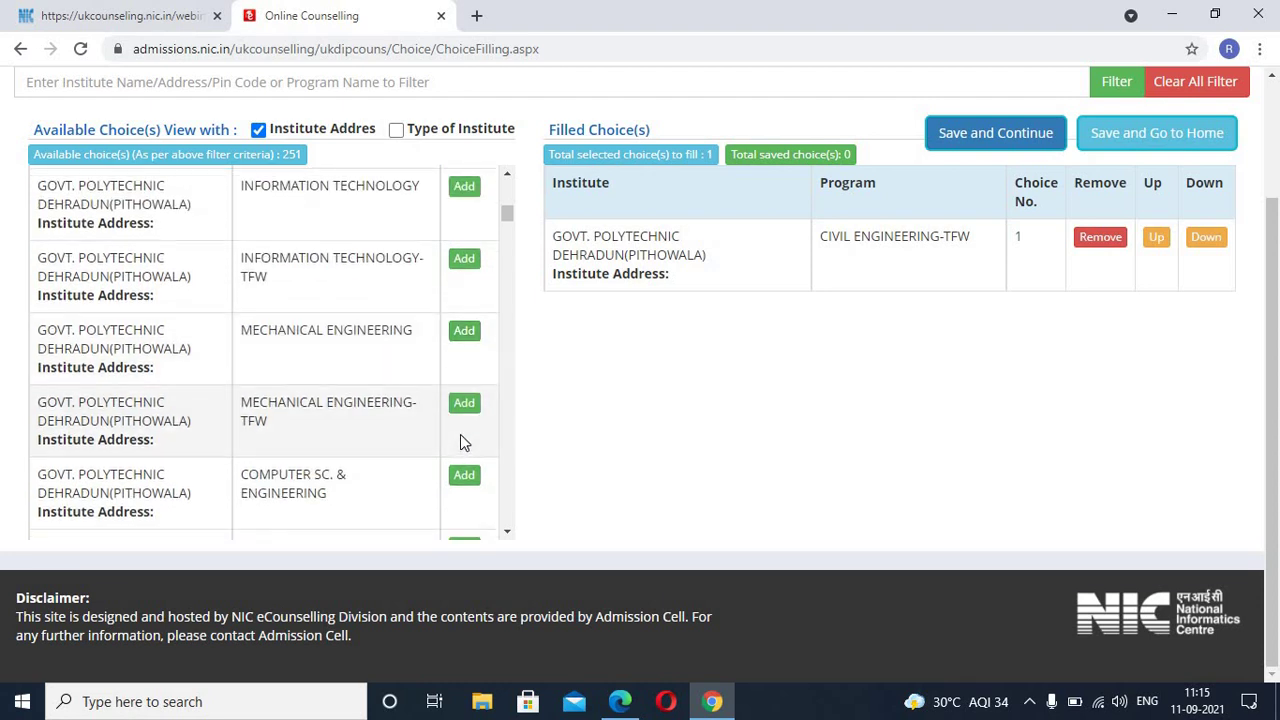
scroll(553, 428, up, 1)
scroll(600, 440, up, 2)
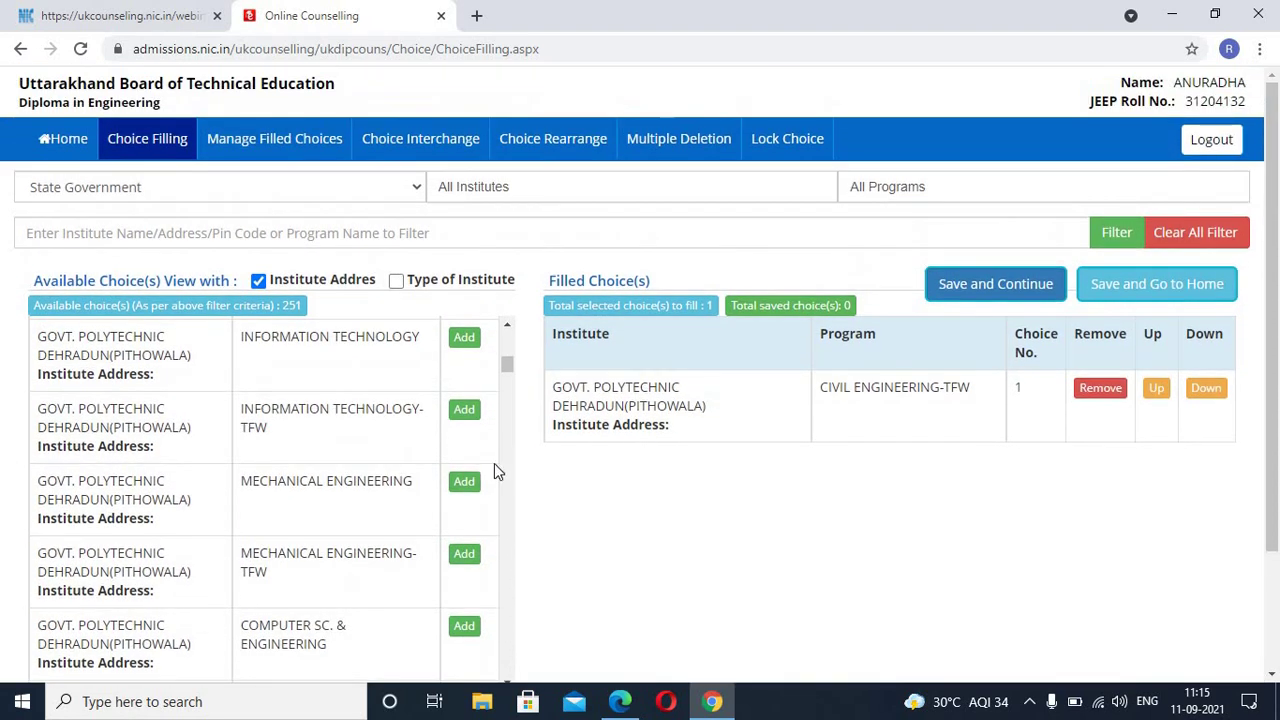
scroll(432, 466, up, 1)
scroll(434, 466, up, 1)
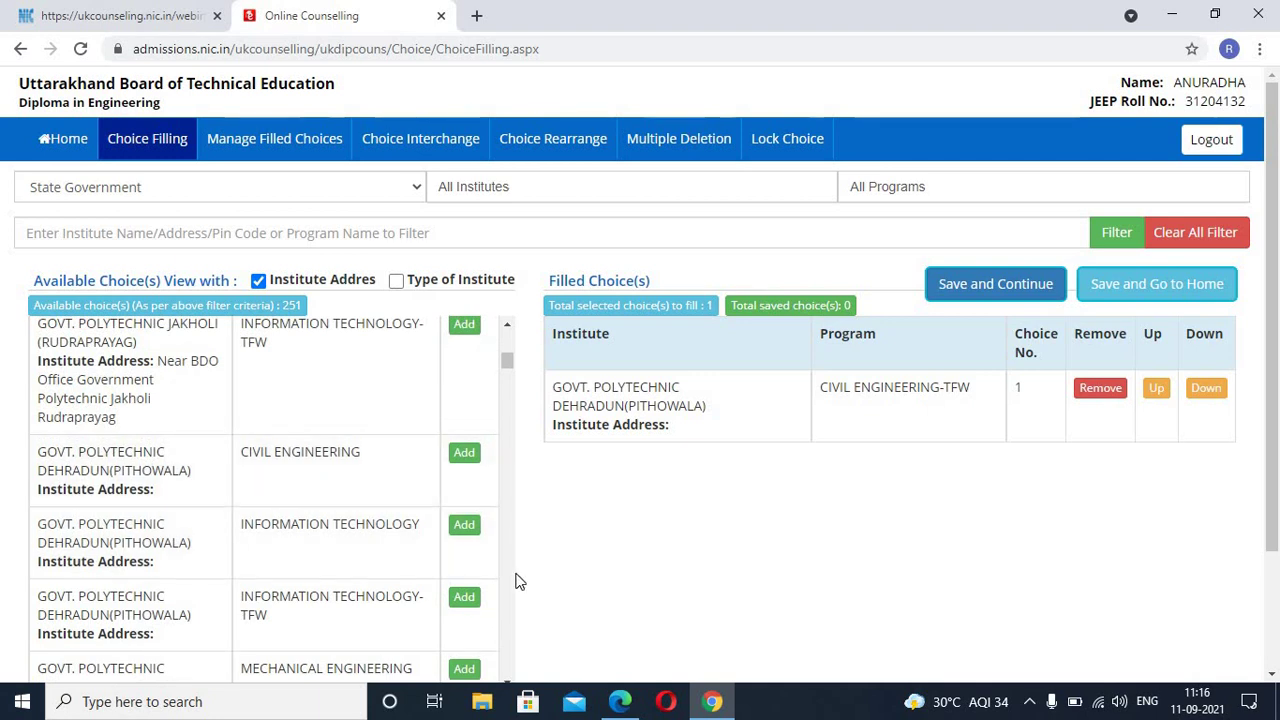
scroll(486, 528, up, 1)
scroll(449, 523, down, 2)
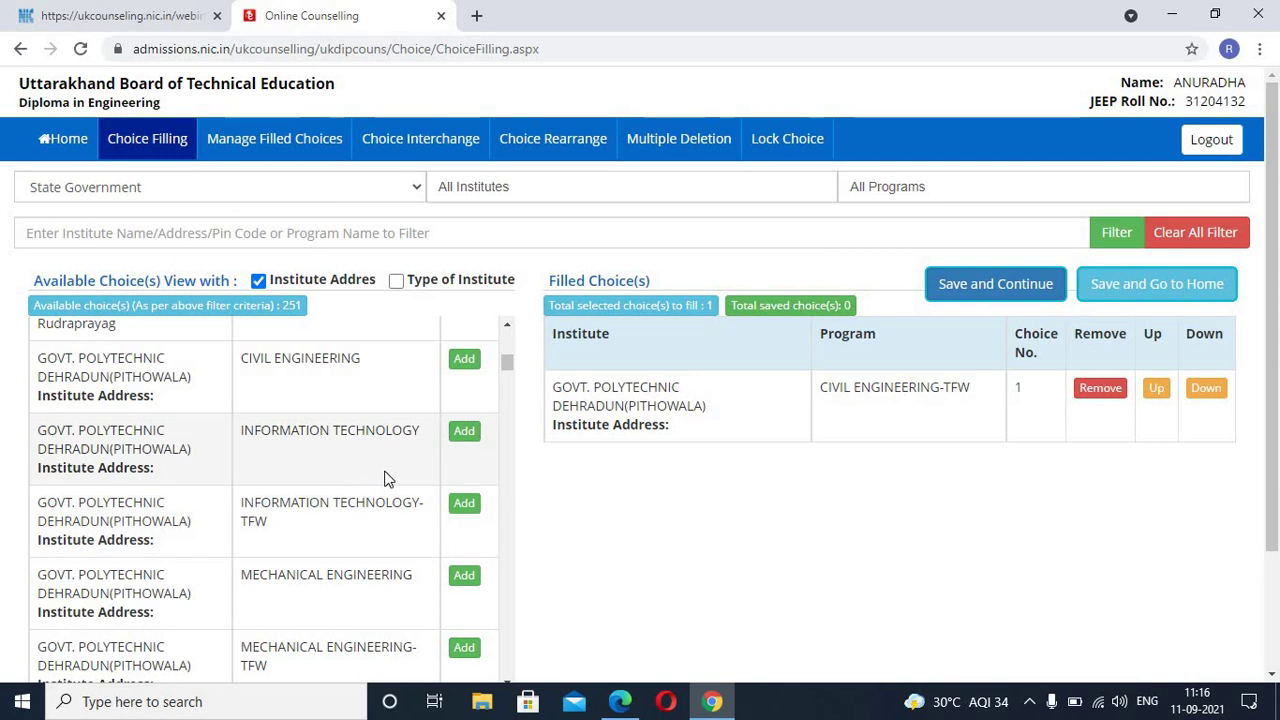
click(466, 362)
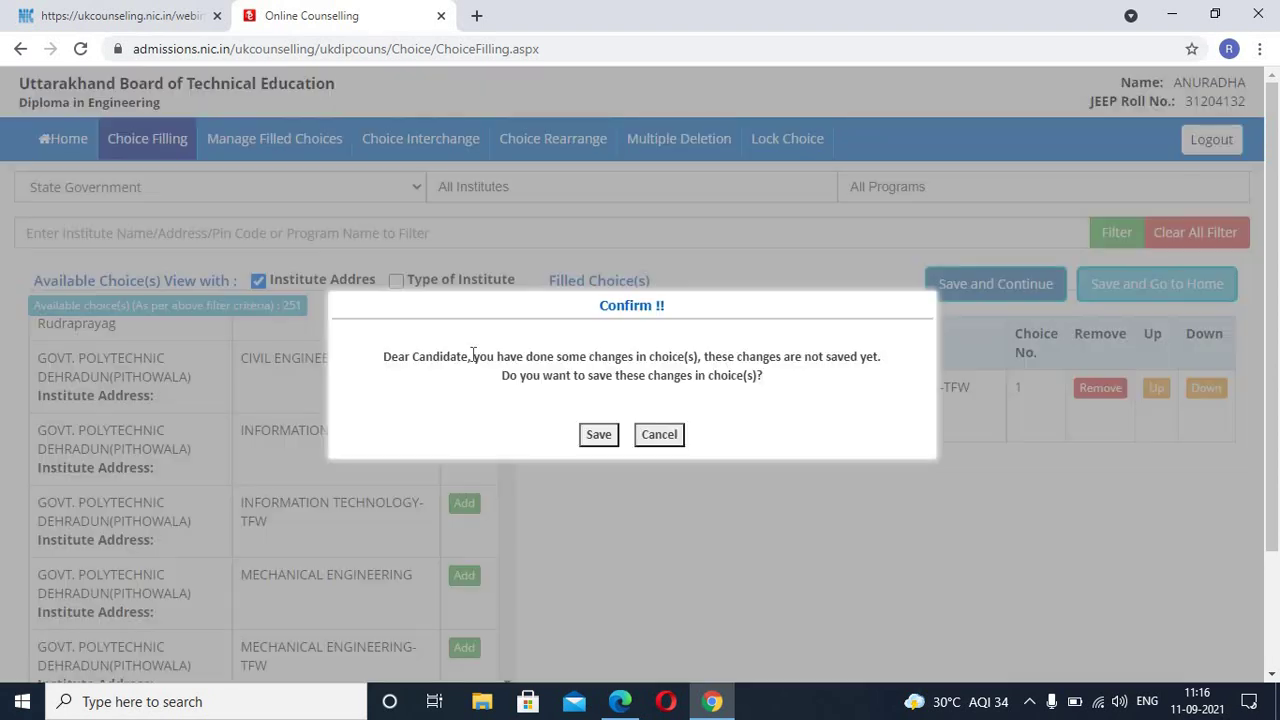
click(597, 434)
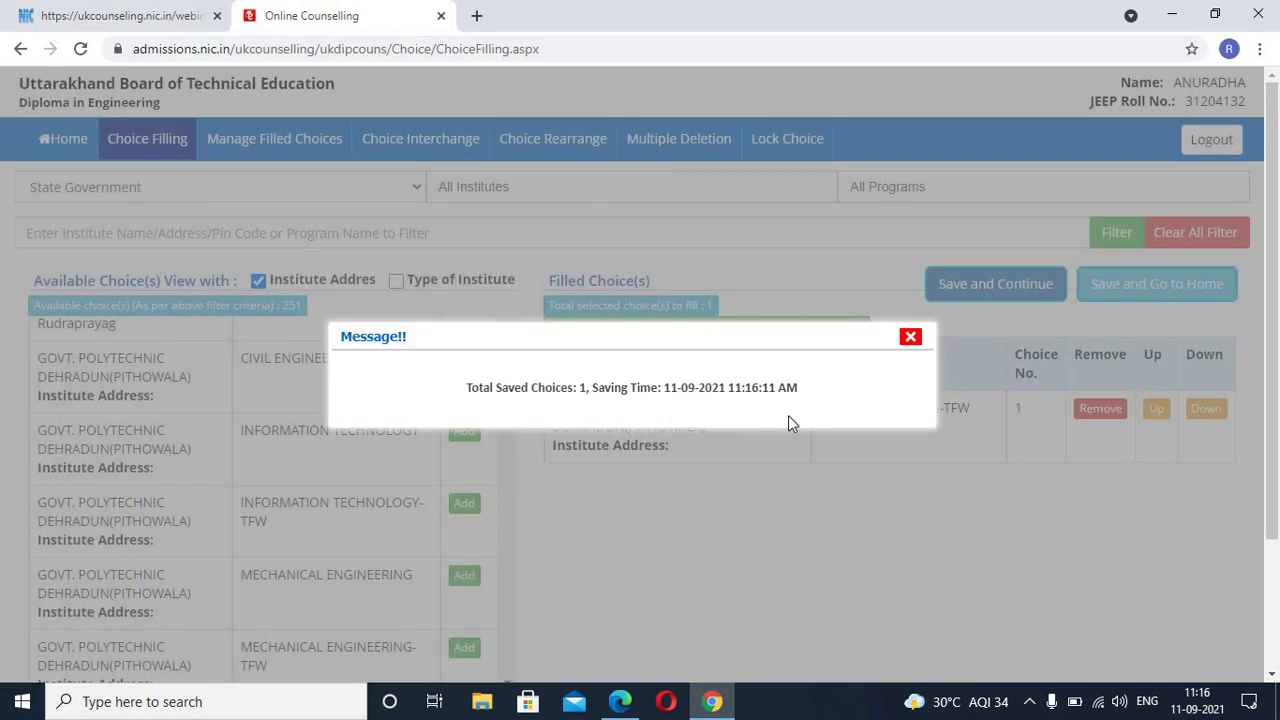
click(910, 336)
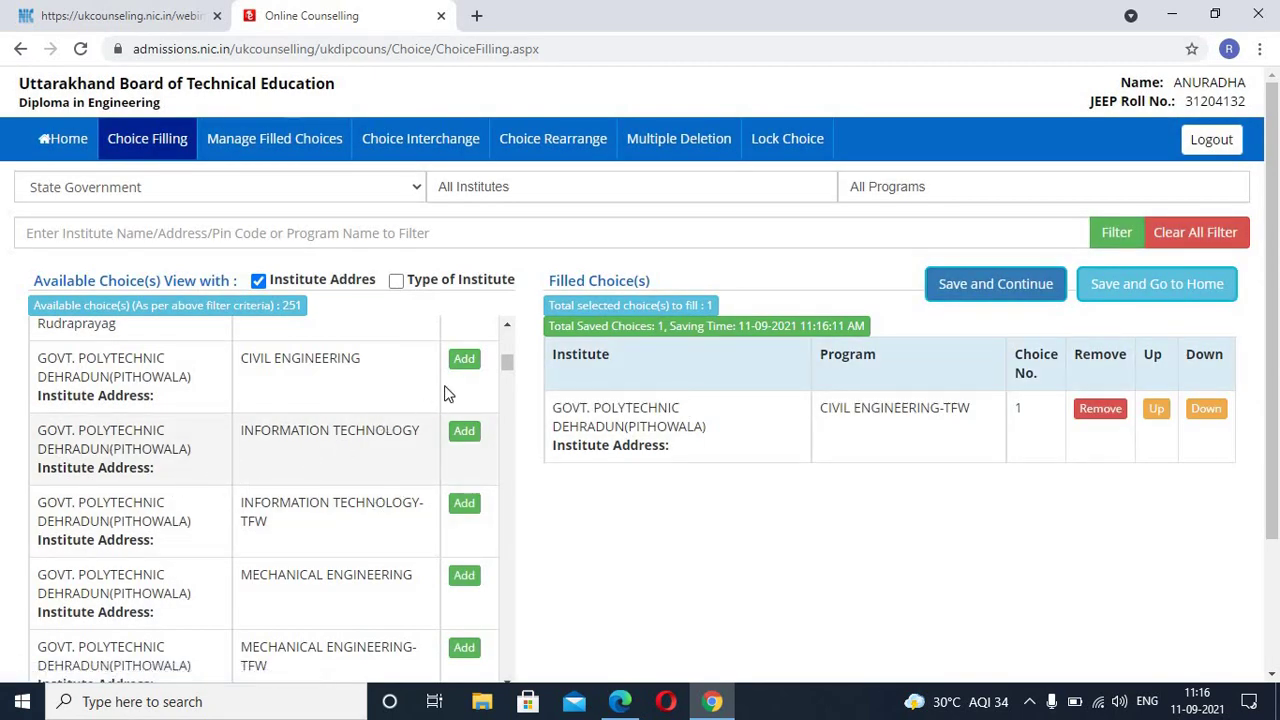
Step: Add Pithowala's plain CIVIL ENGINEERING as filled choice 2, leaving 250 choices available
click(464, 358)
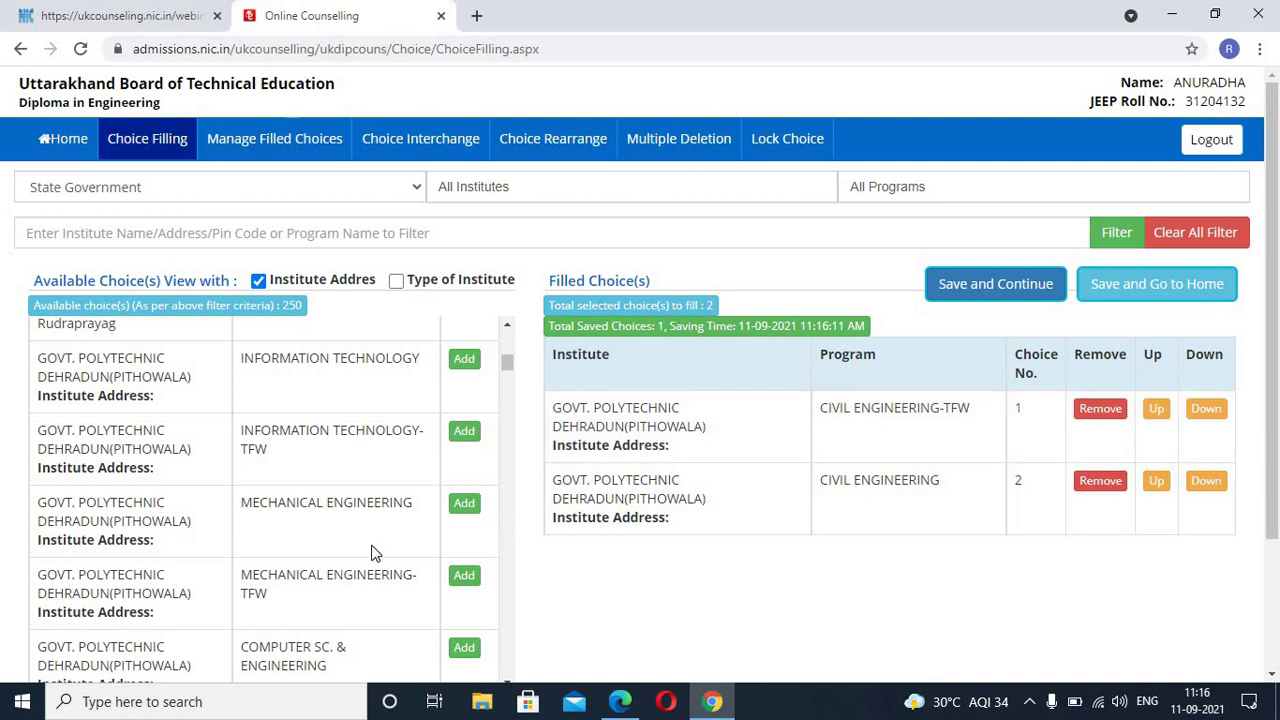
scroll(361, 541, down, 2)
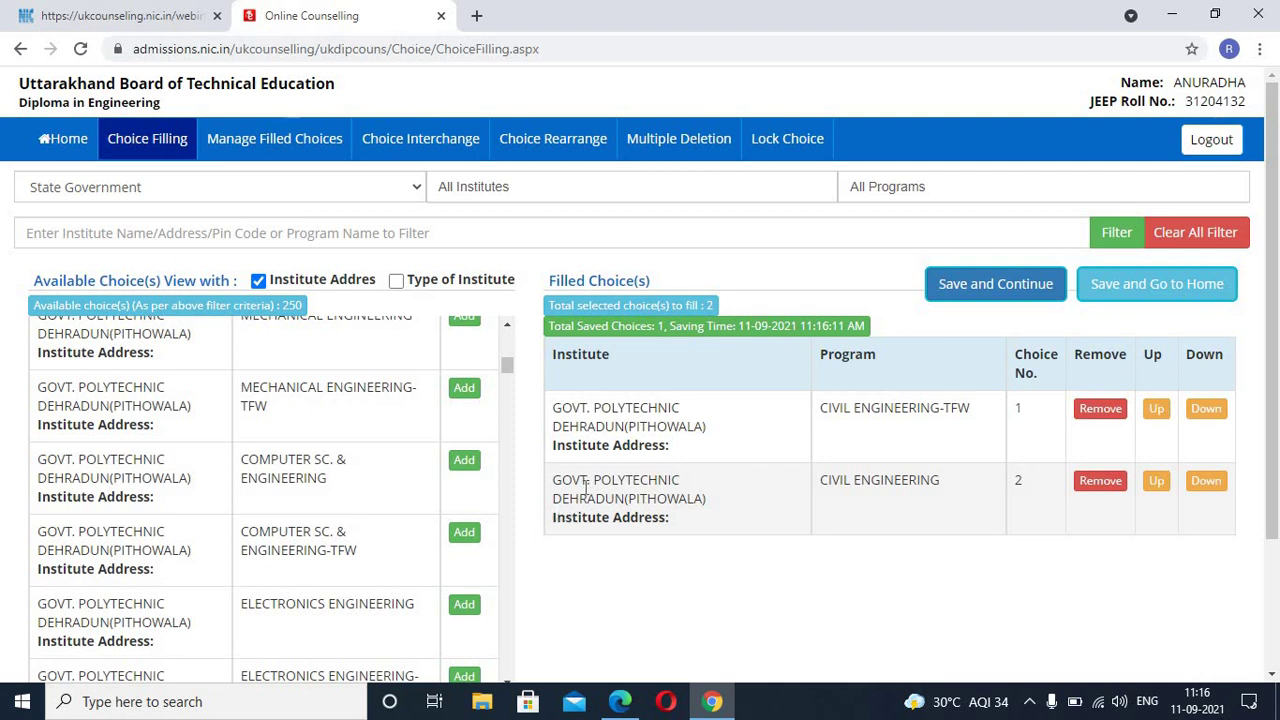
scroll(586, 486, down, 3)
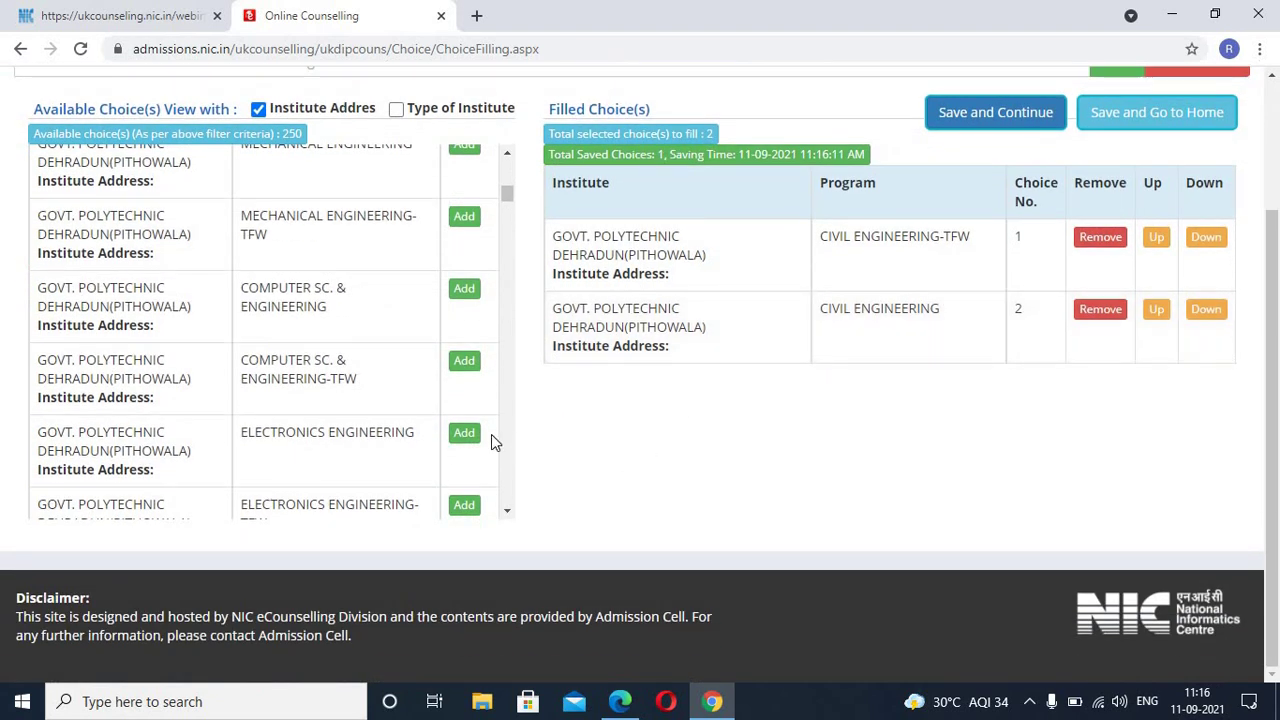
Step: Scroll the Available Choice(s) list until the Confirm !! save-changes prompt appears
scroll(413, 450, up, 1)
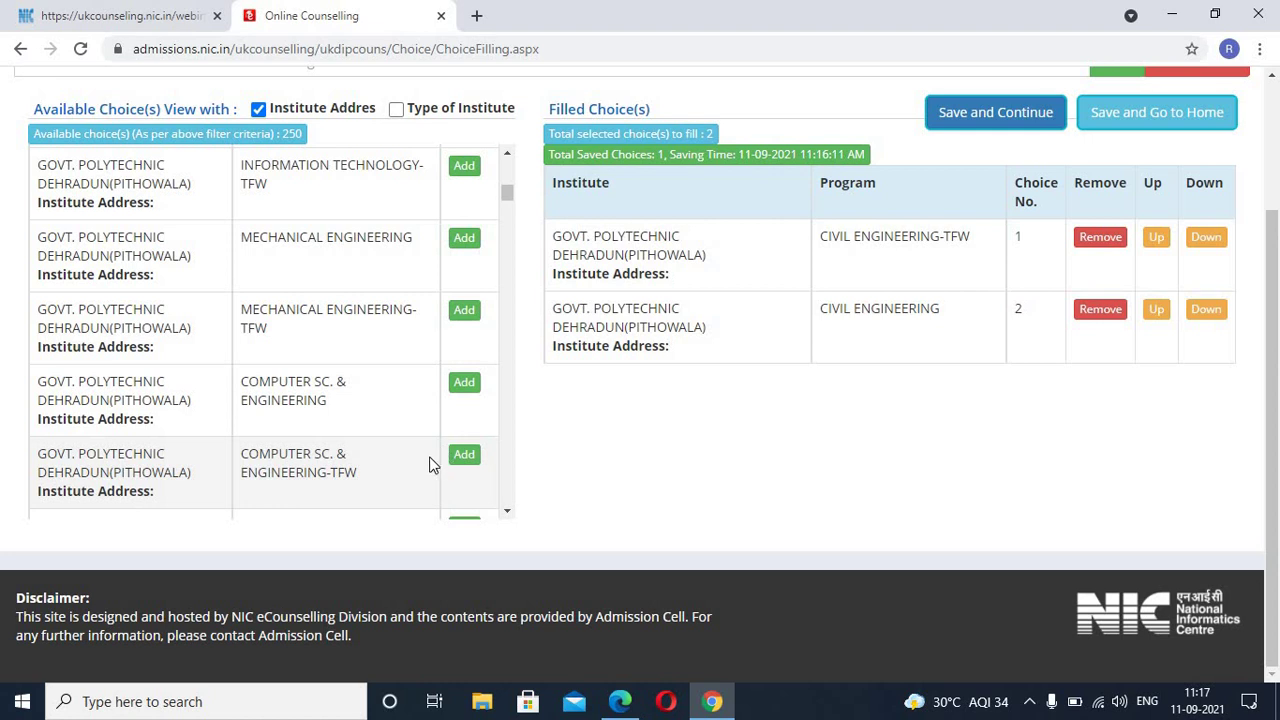
scroll(430, 464, up, 2)
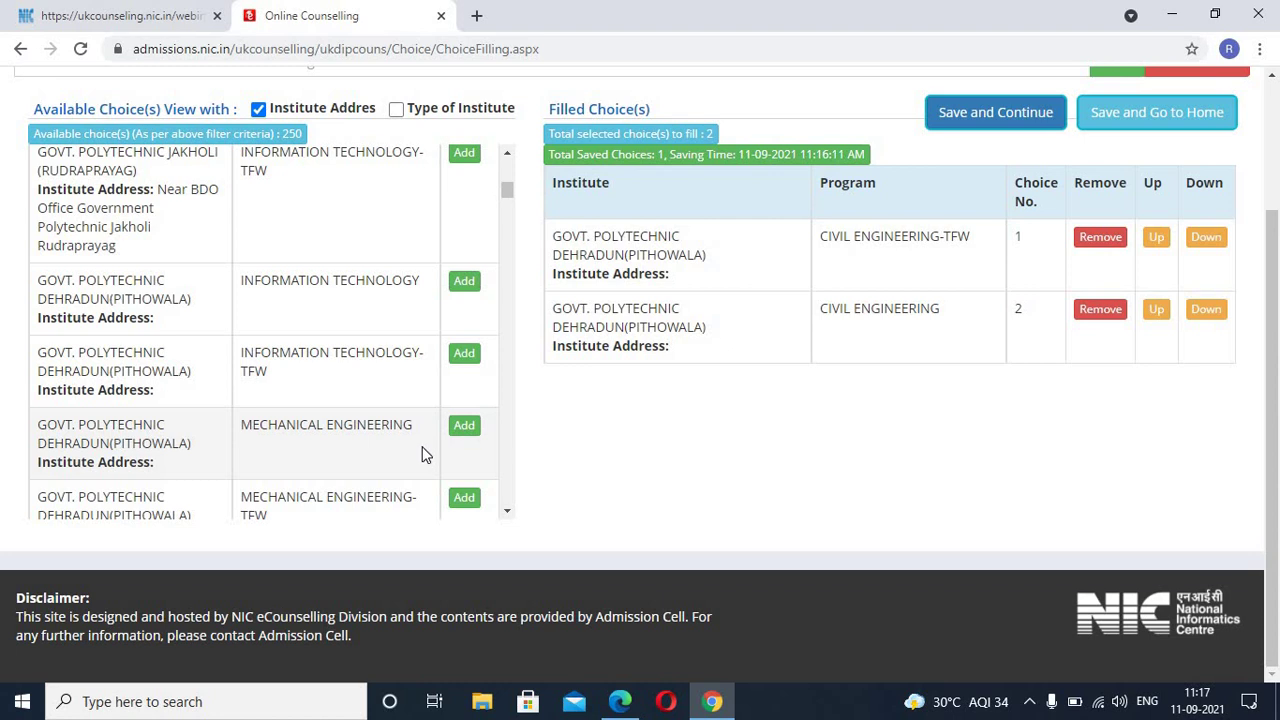
scroll(421, 455, up, 2)
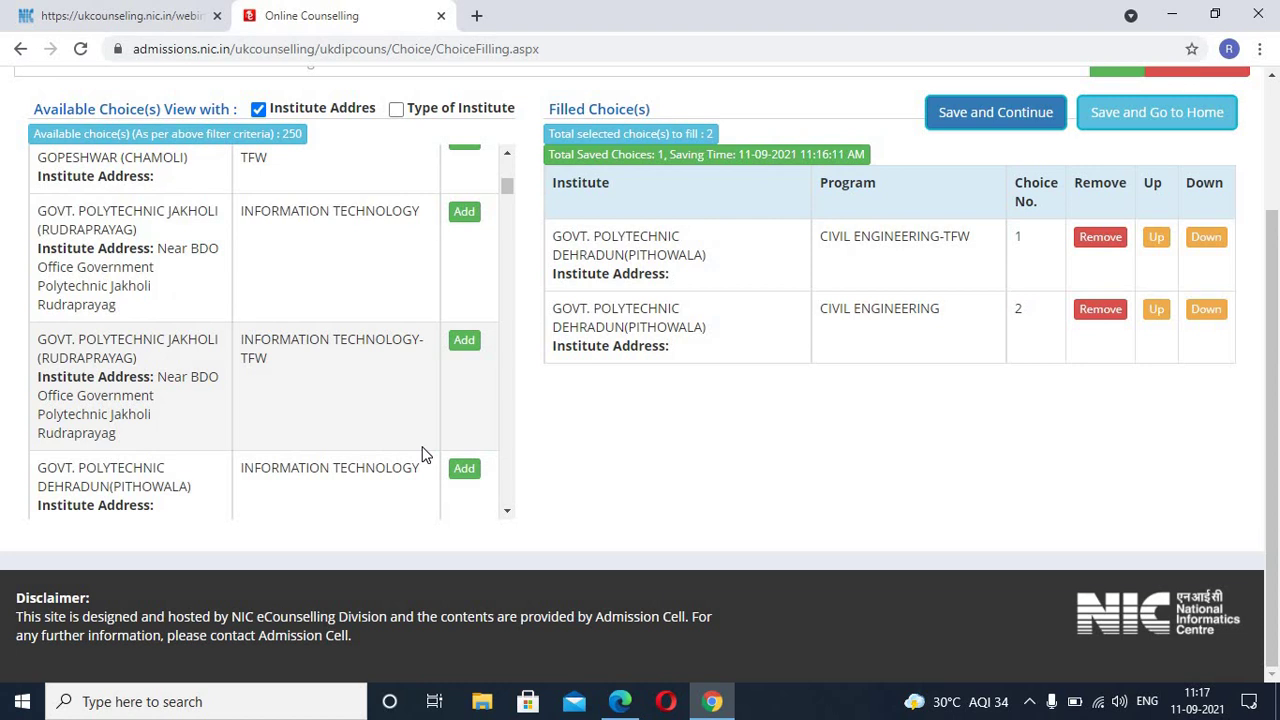
scroll(421, 455, up, 2)
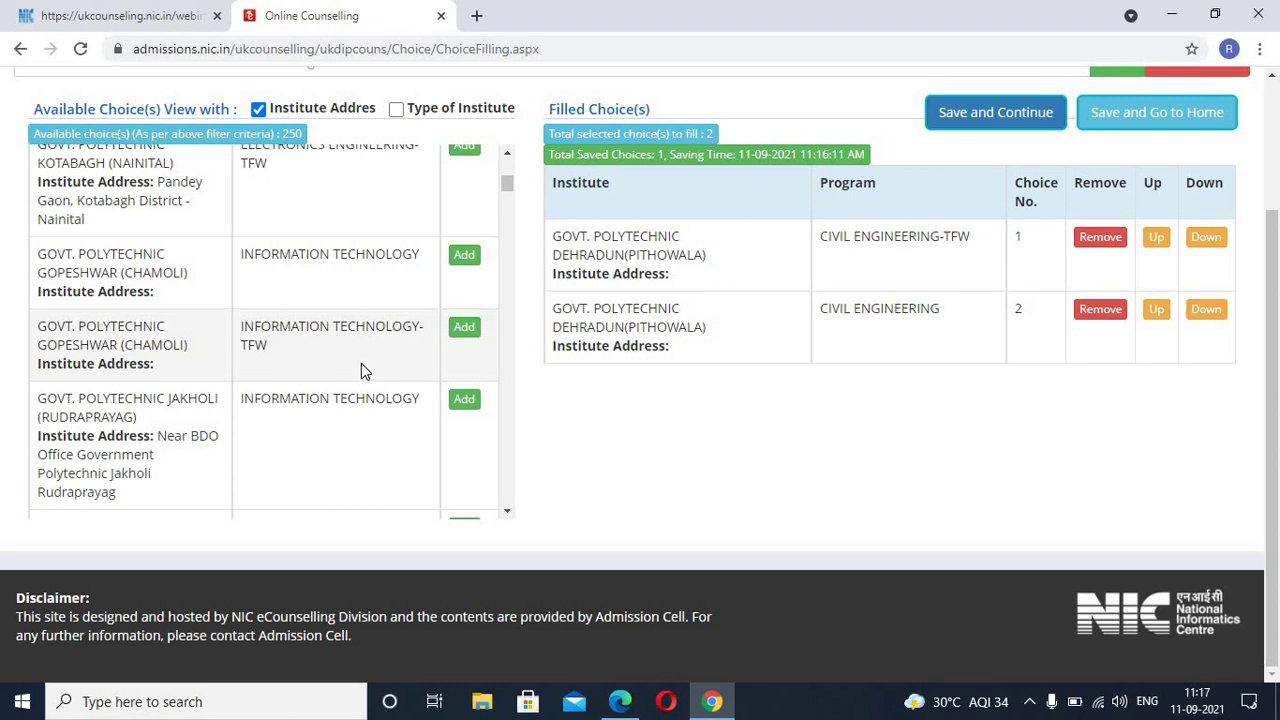
scroll(363, 368, down, 4)
scroll(362, 368, down, 6)
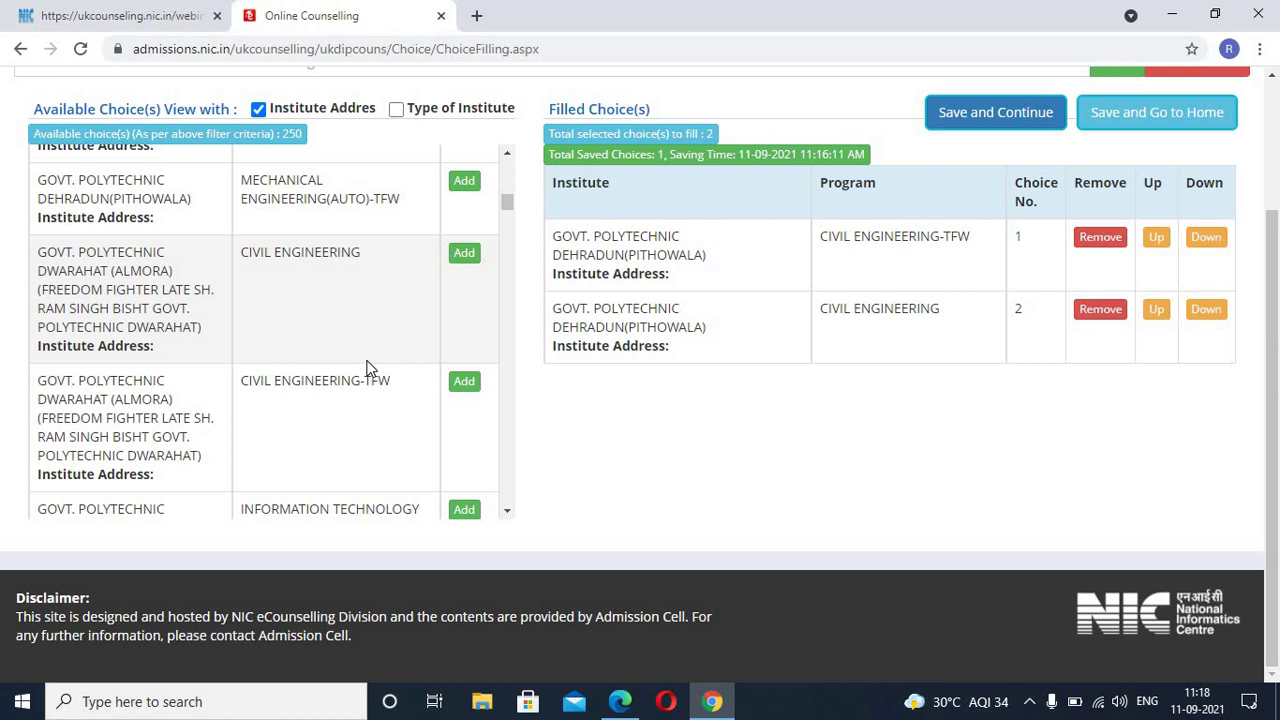
scroll(367, 368, down, 3)
scroll(368, 368, down, 1)
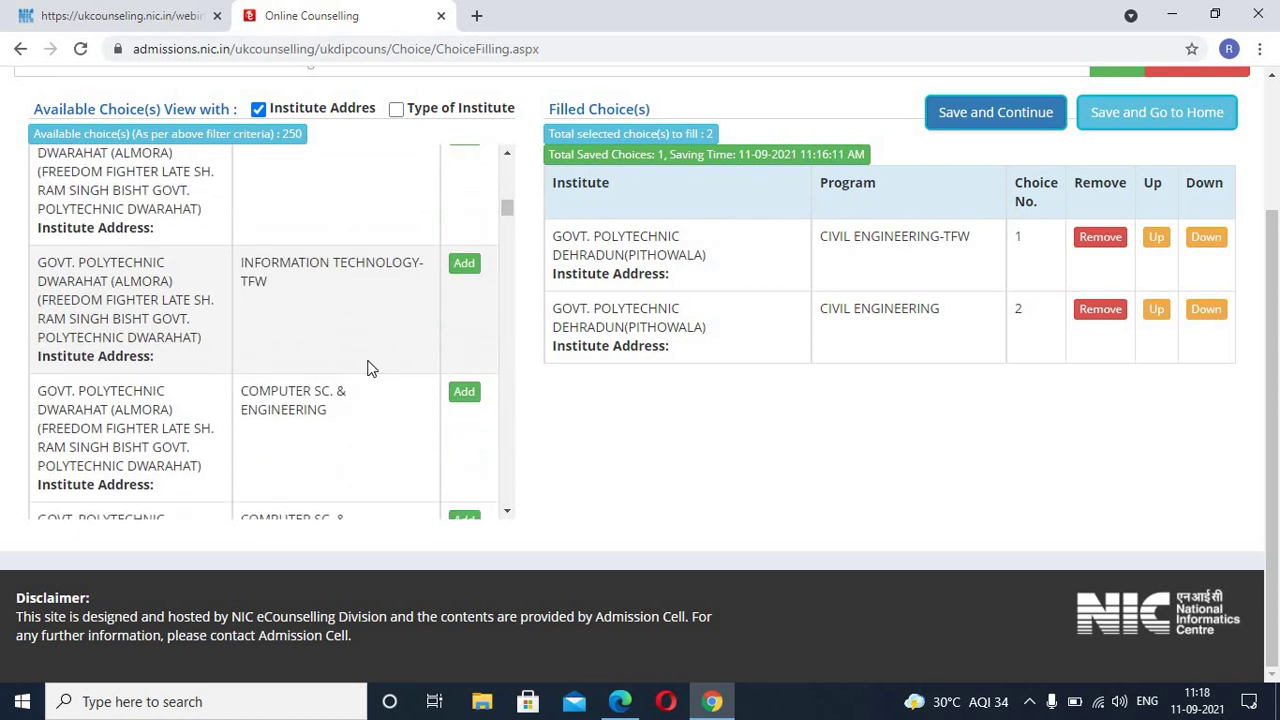
scroll(368, 368, down, 6)
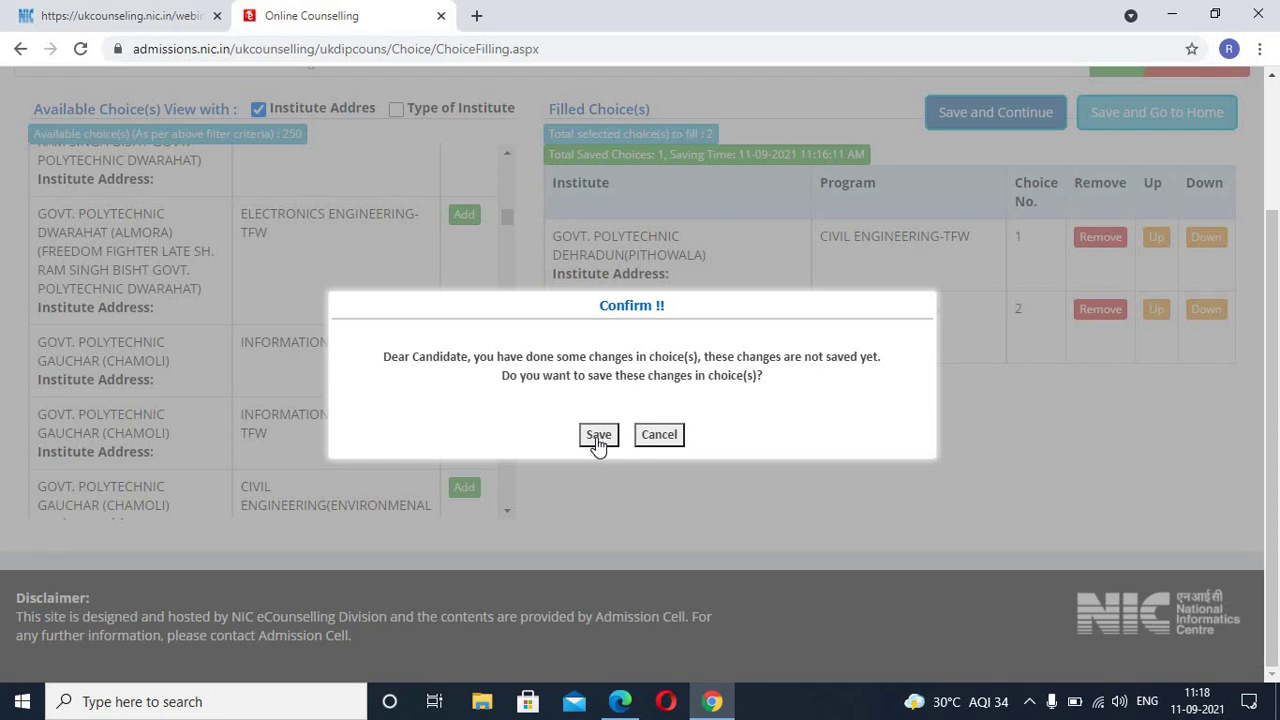
Step: Save the changes so Total Saved Choices reads 2, dismiss the message and return to the page top
click(597, 437)
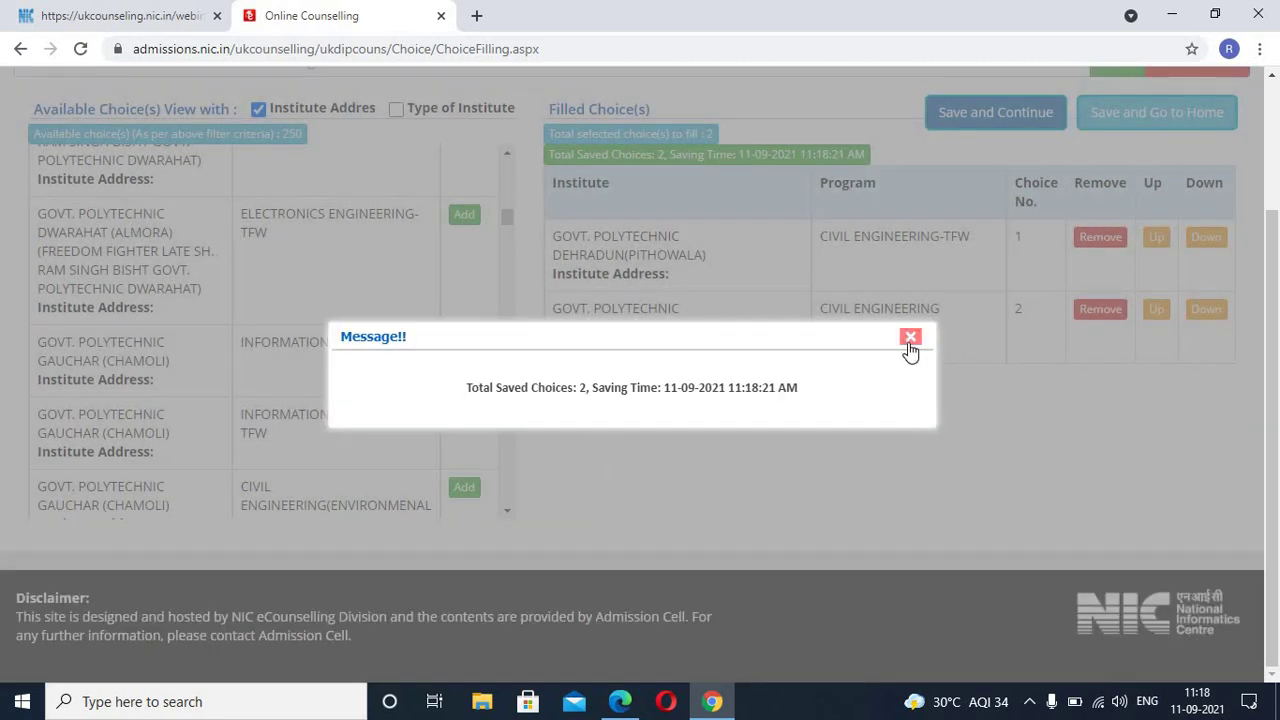
click(910, 337)
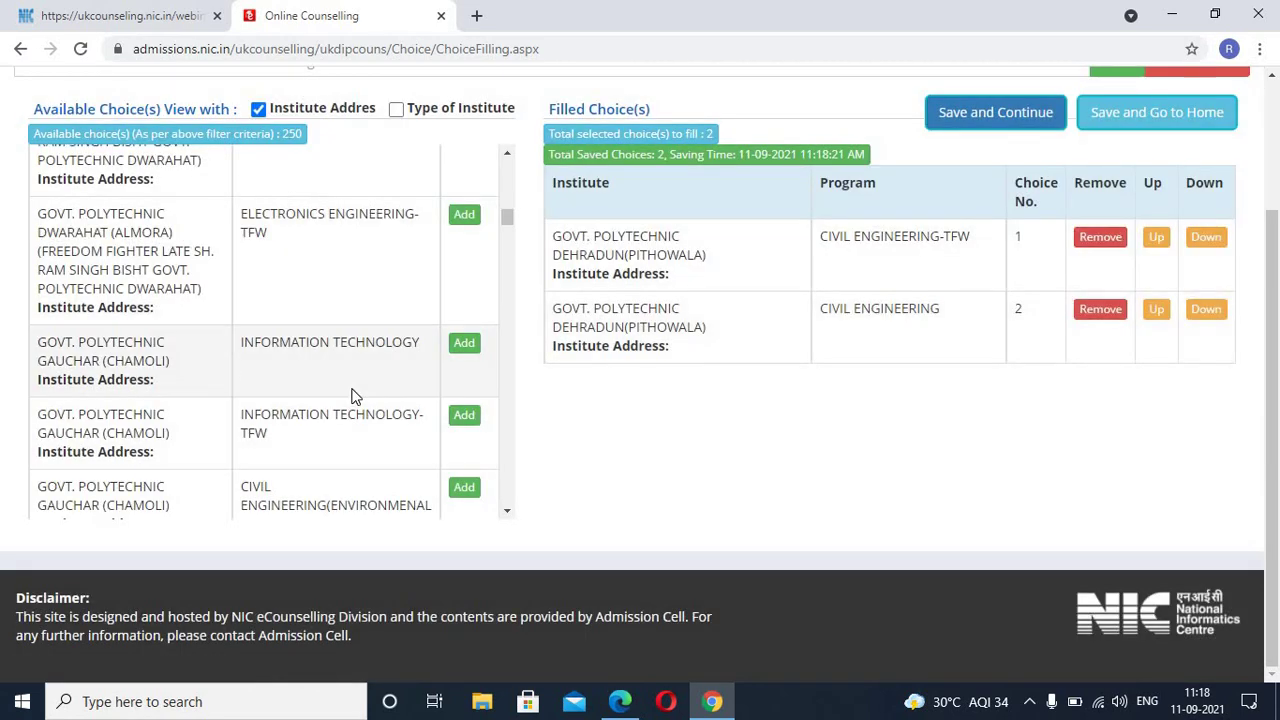
scroll(355, 395, down, 3)
scroll(360, 389, down, 6)
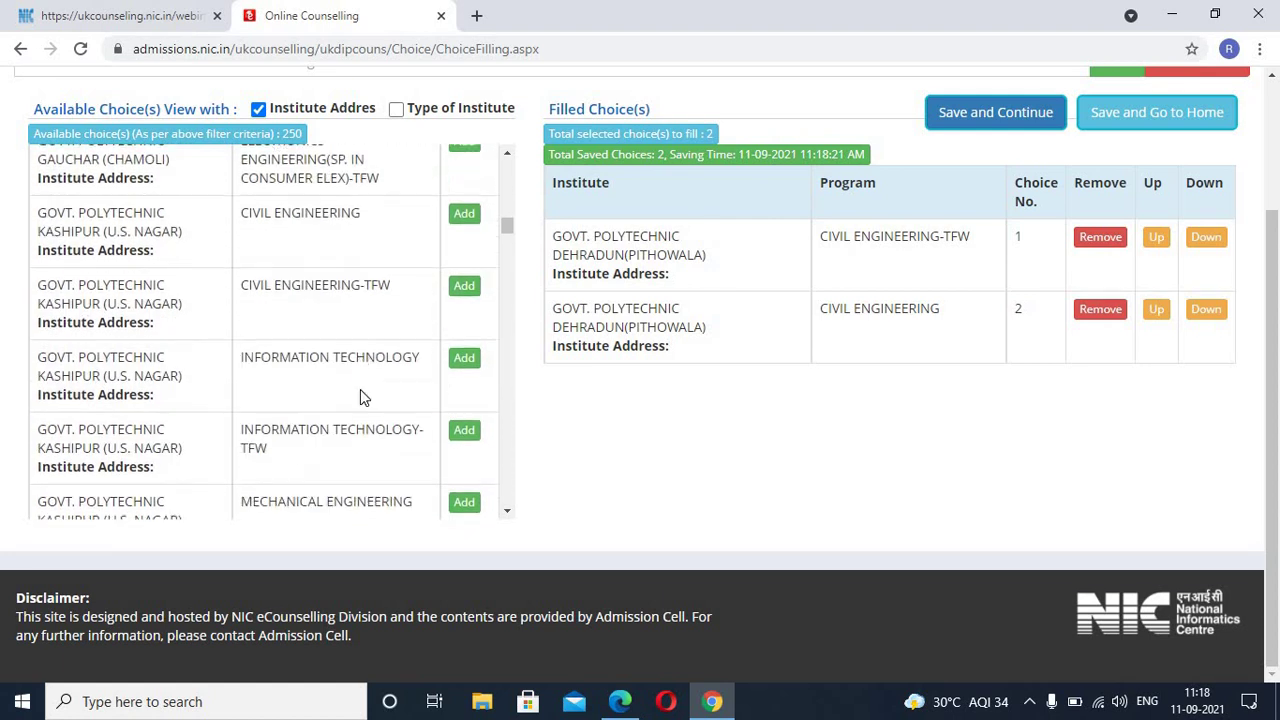
scroll(365, 390, up, 3)
scroll(372, 394, up, 15)
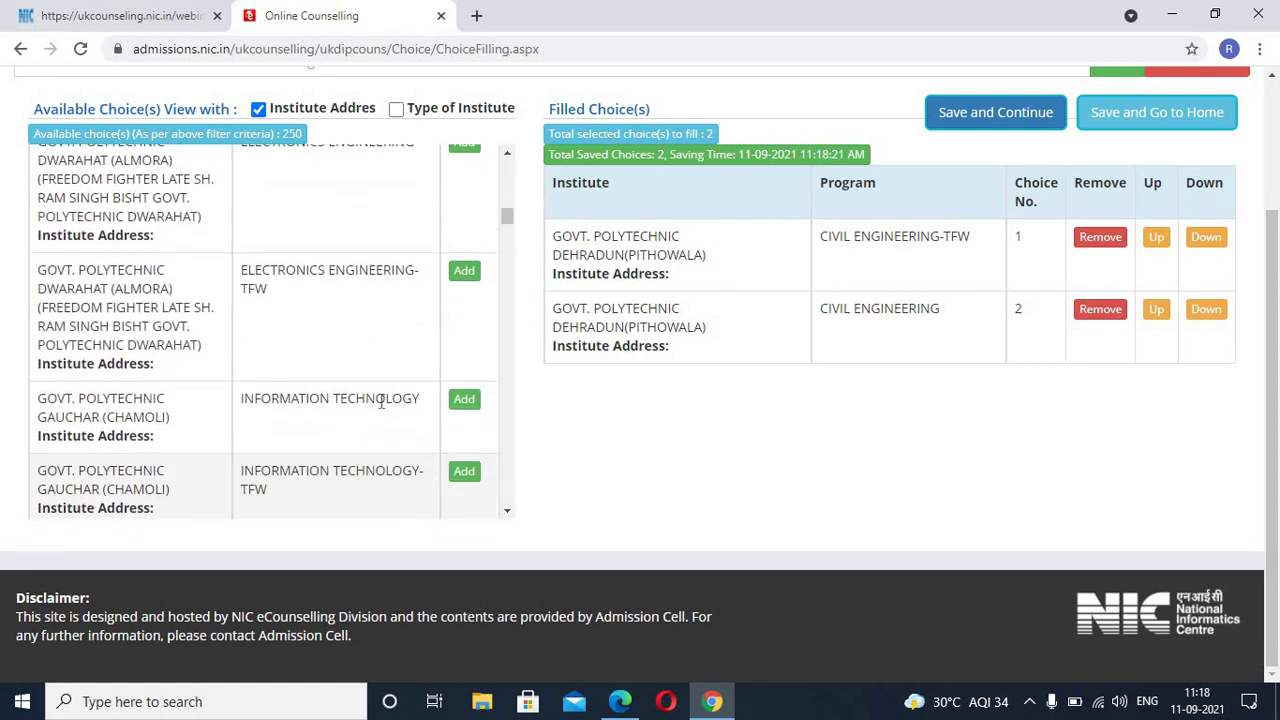
scroll(378, 395, up, 3)
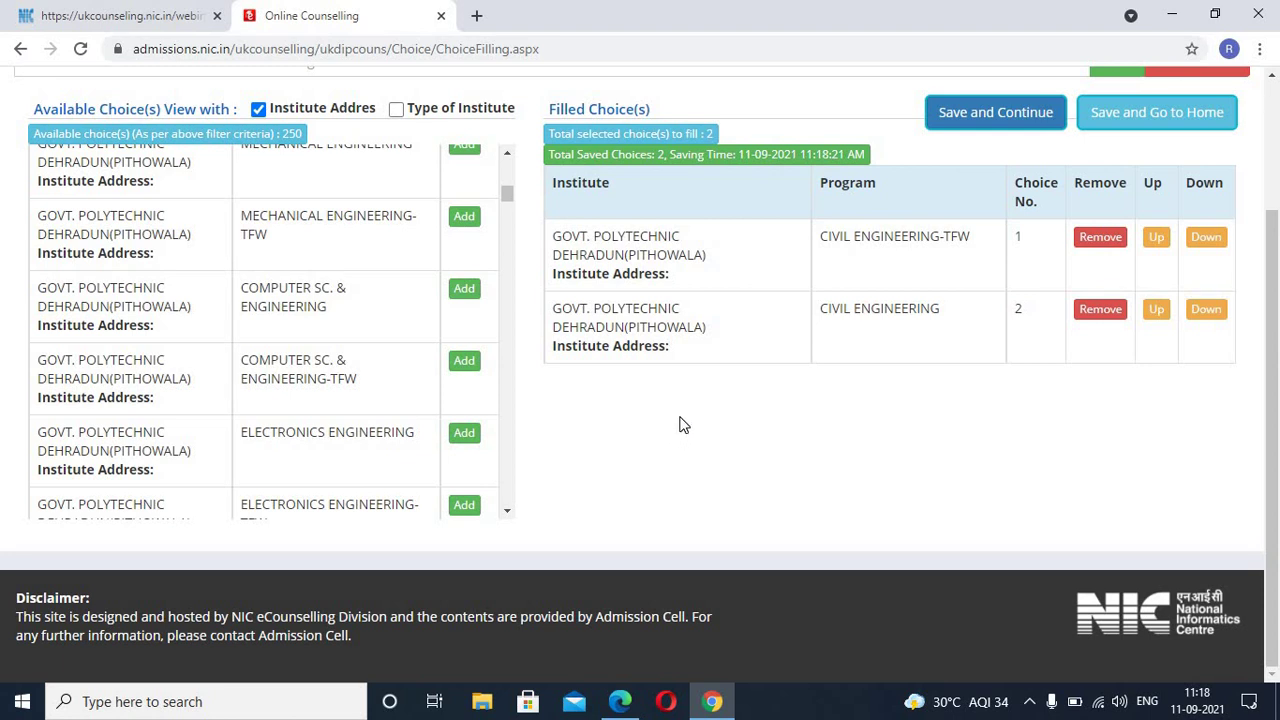
scroll(690, 415, up, 2)
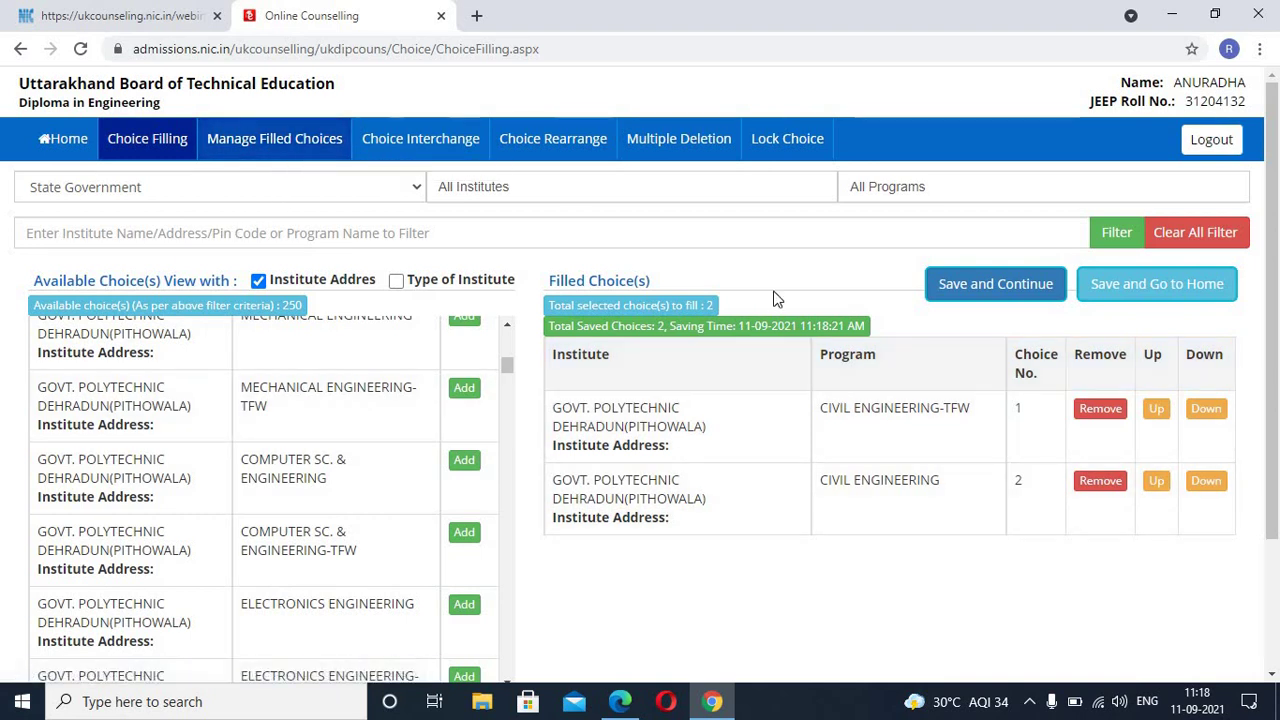
Step: Review both Pithowala choices on the Manage Filled Choices, Choice Interchange, Choice Rearrange and Multiple Deletion tabs
click(270, 145)
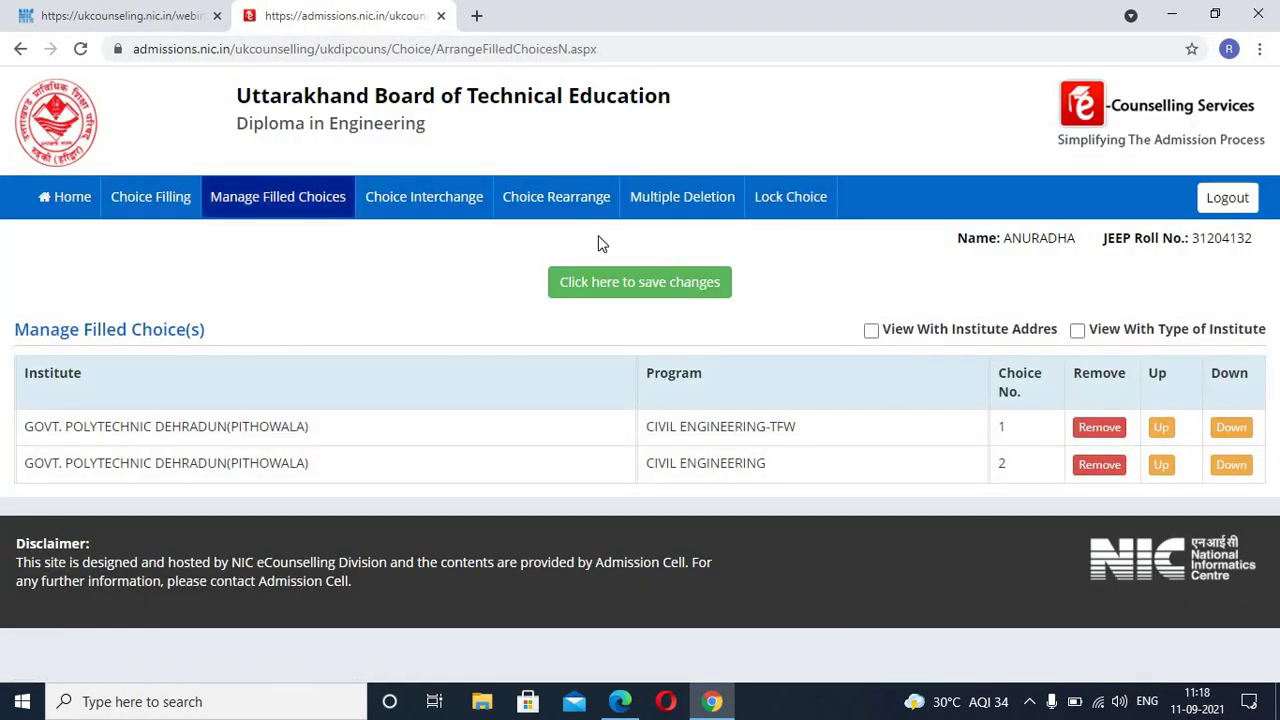
click(456, 212)
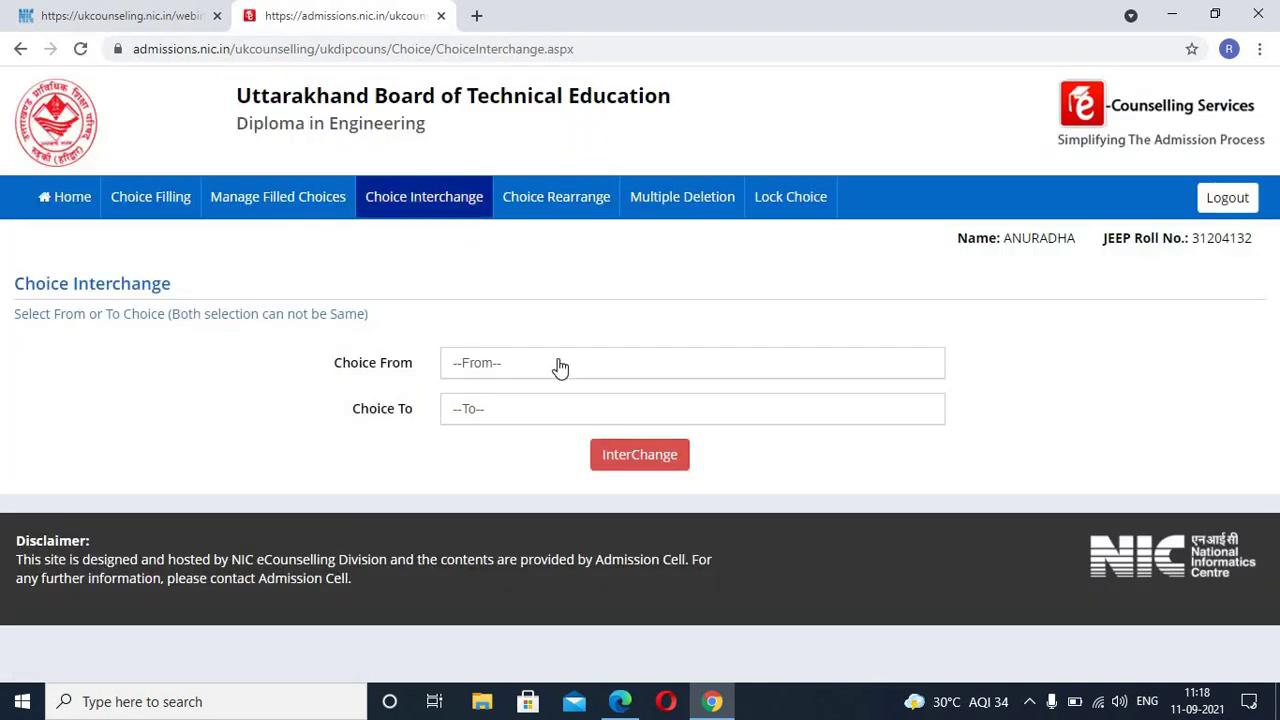
click(572, 199)
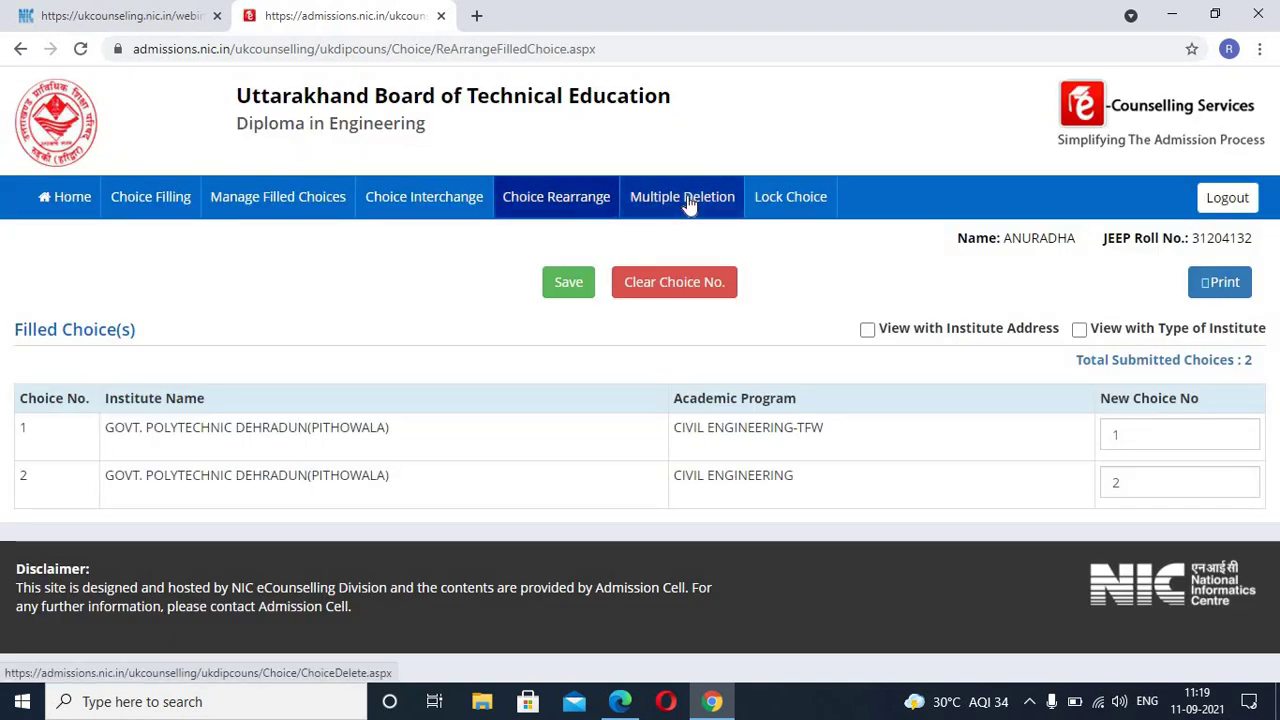
click(688, 200)
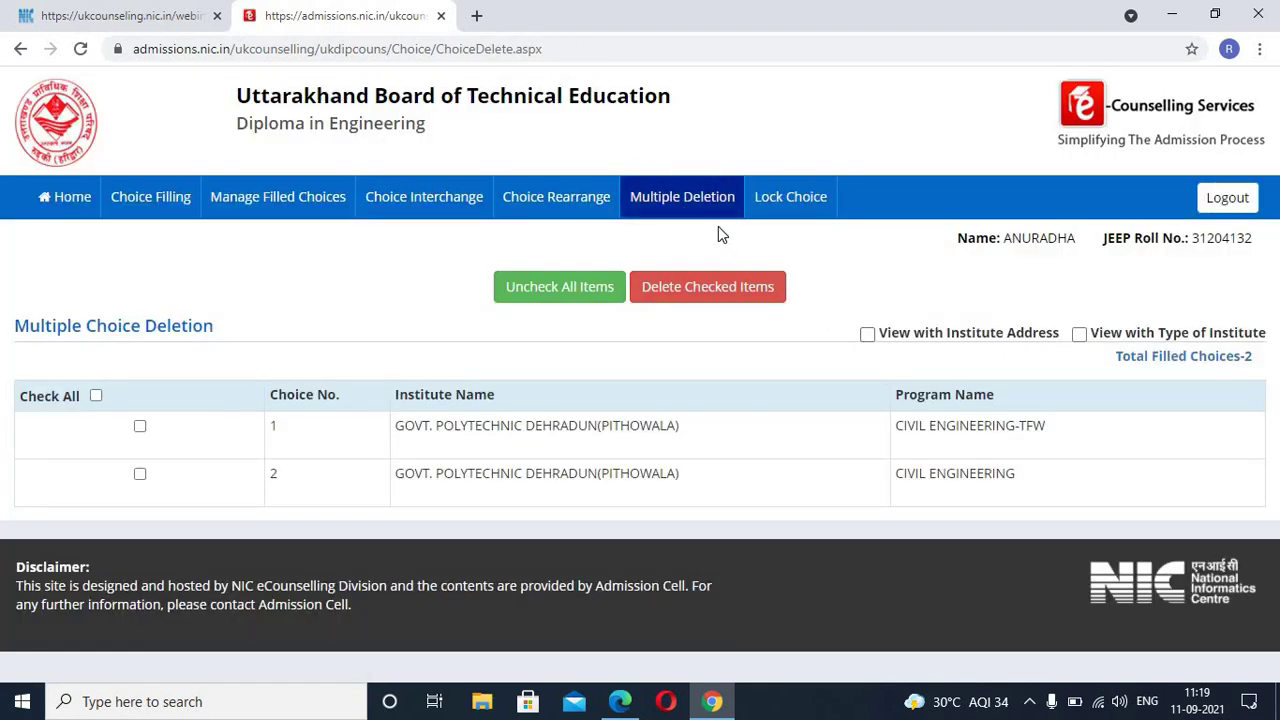
click(789, 199)
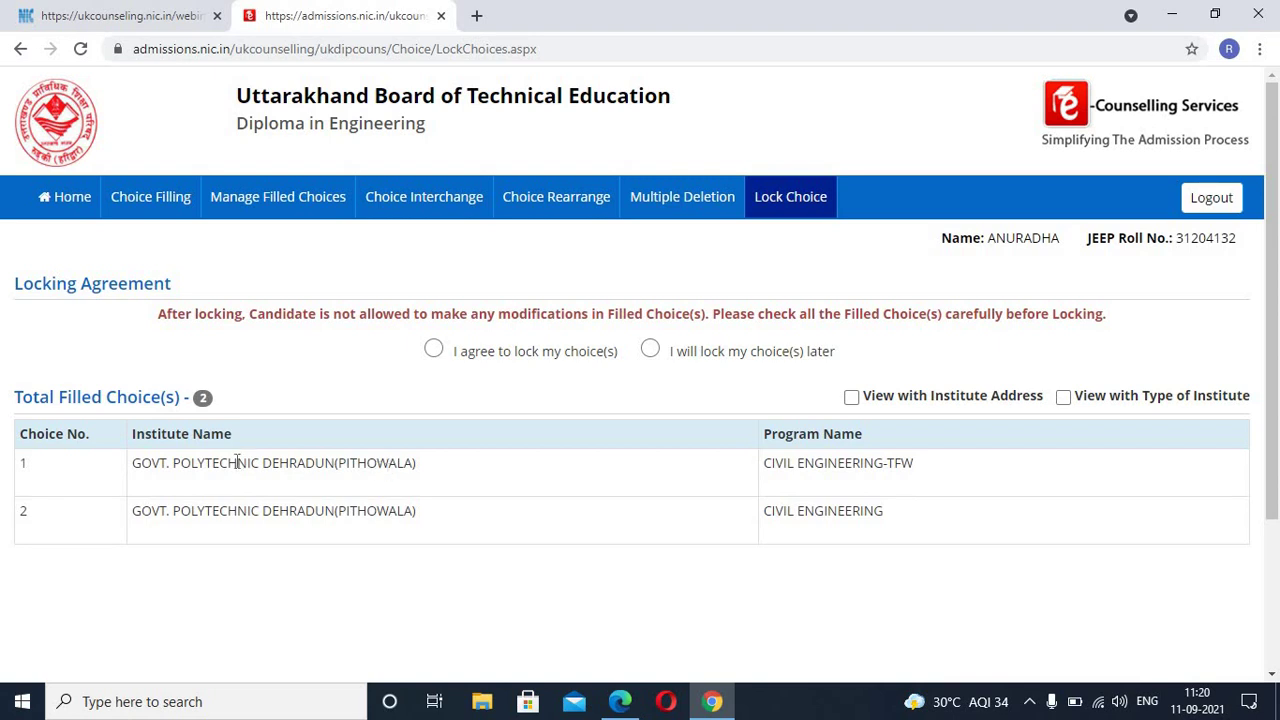
Step: Tick 'I agree to lock my choice(s)', enter the account password and request Yes,Lock
click(434, 350)
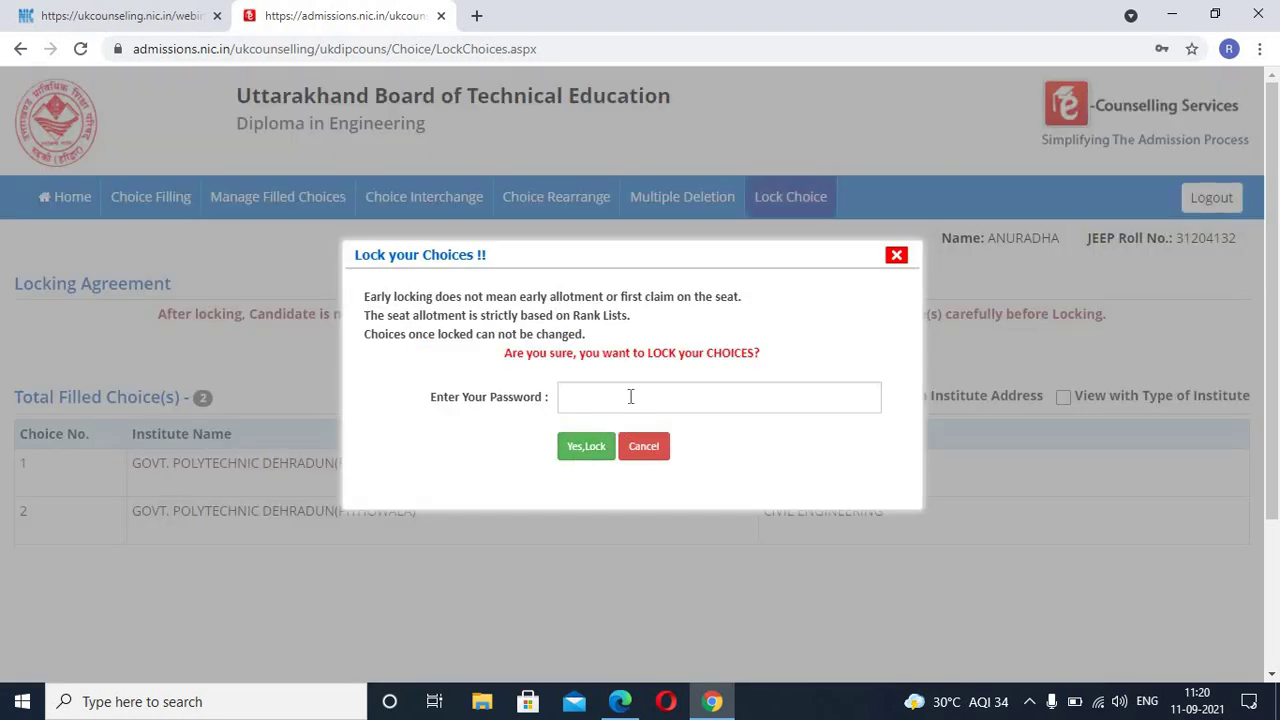
click(631, 397)
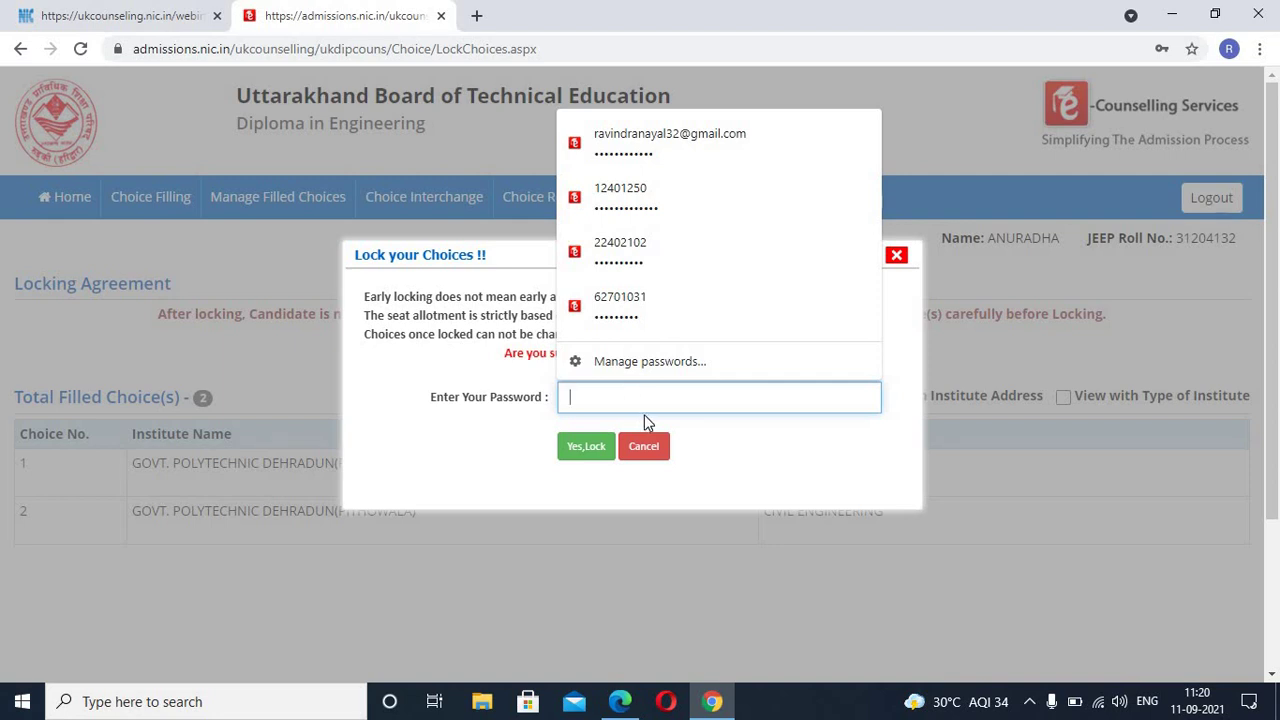
text(••)
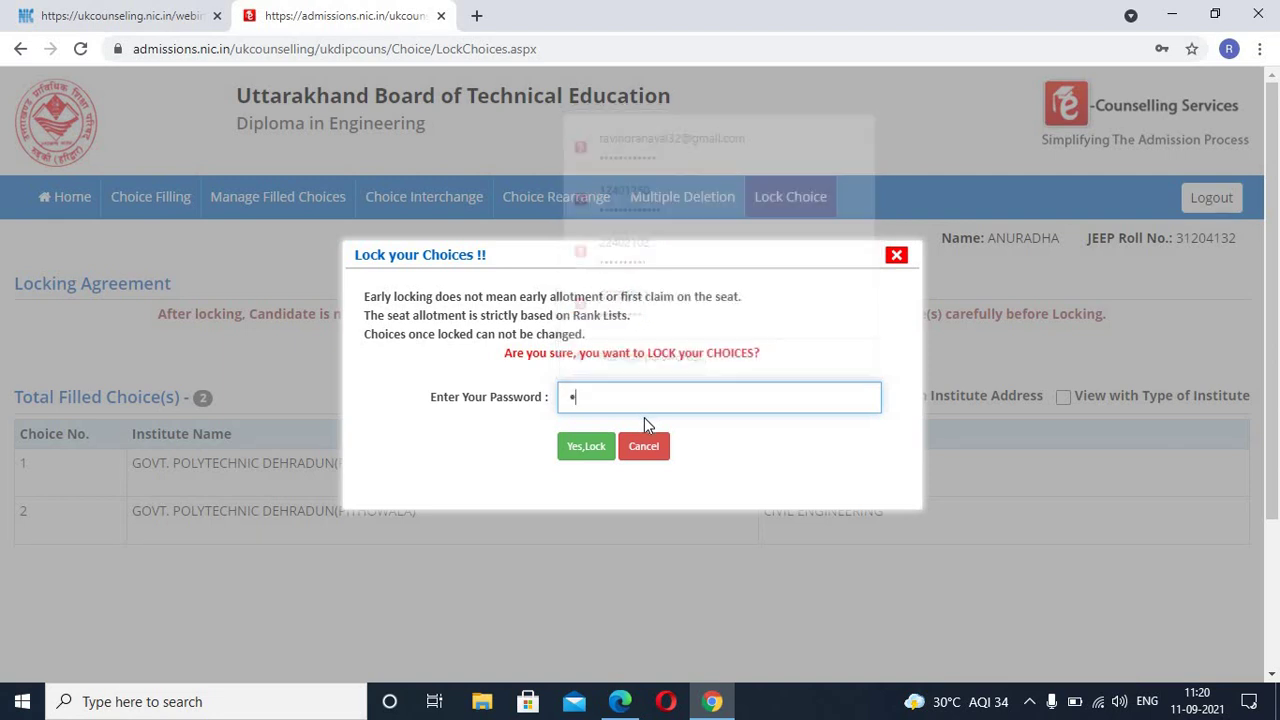
text(••••)
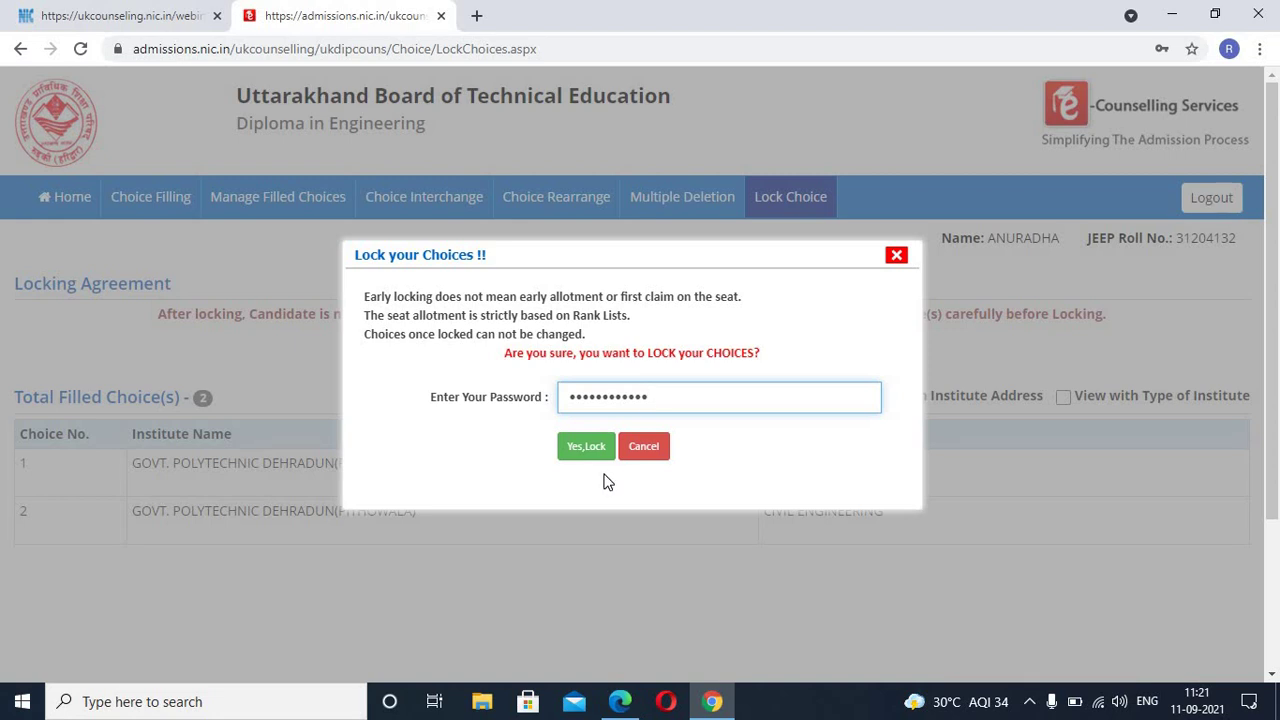
click(588, 450)
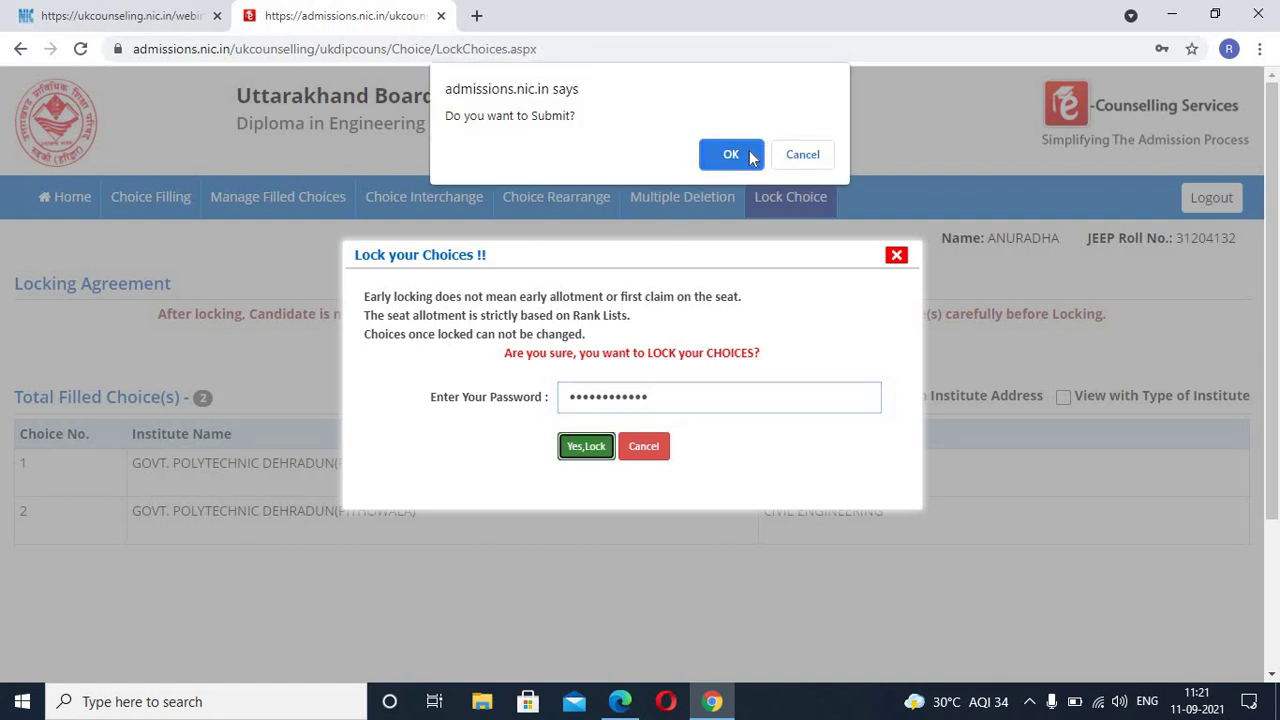
Step: Confirm the submit prompt so the dashboard shows Choice Locking Status Locked with 2 filled choices
click(752, 158)
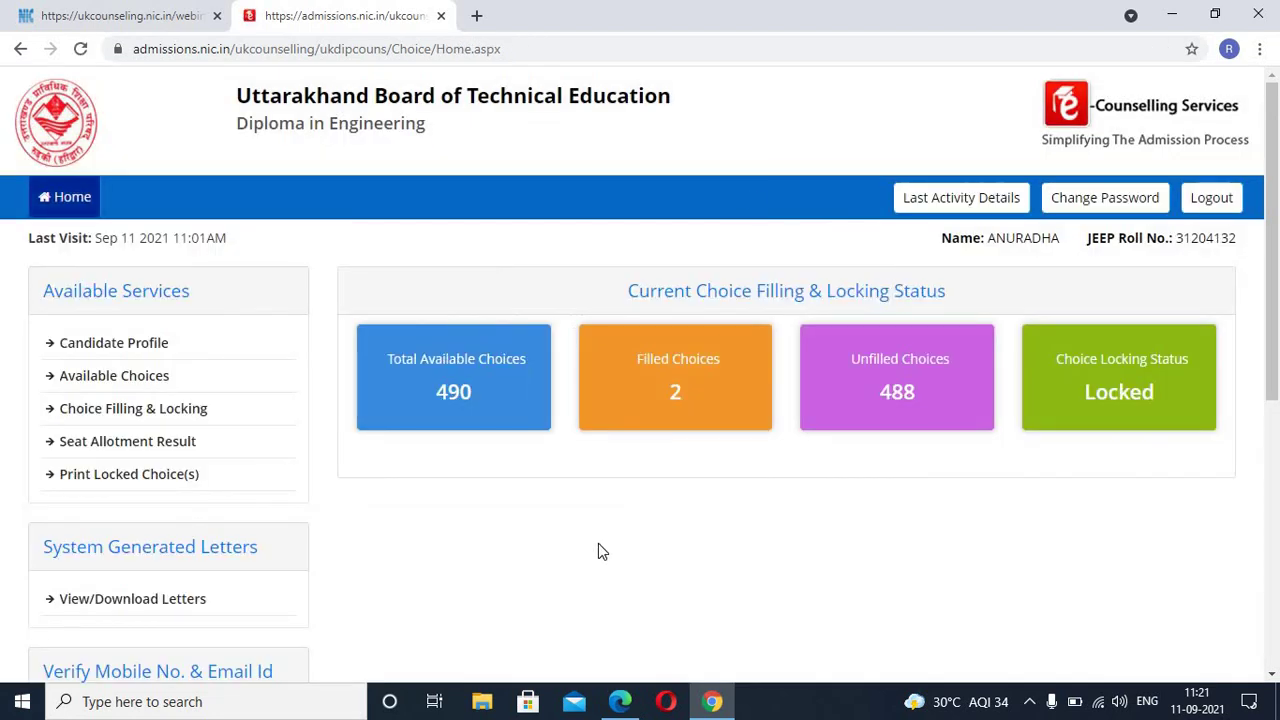
scroll(598, 542, down, 3)
scroll(598, 542, up, 2)
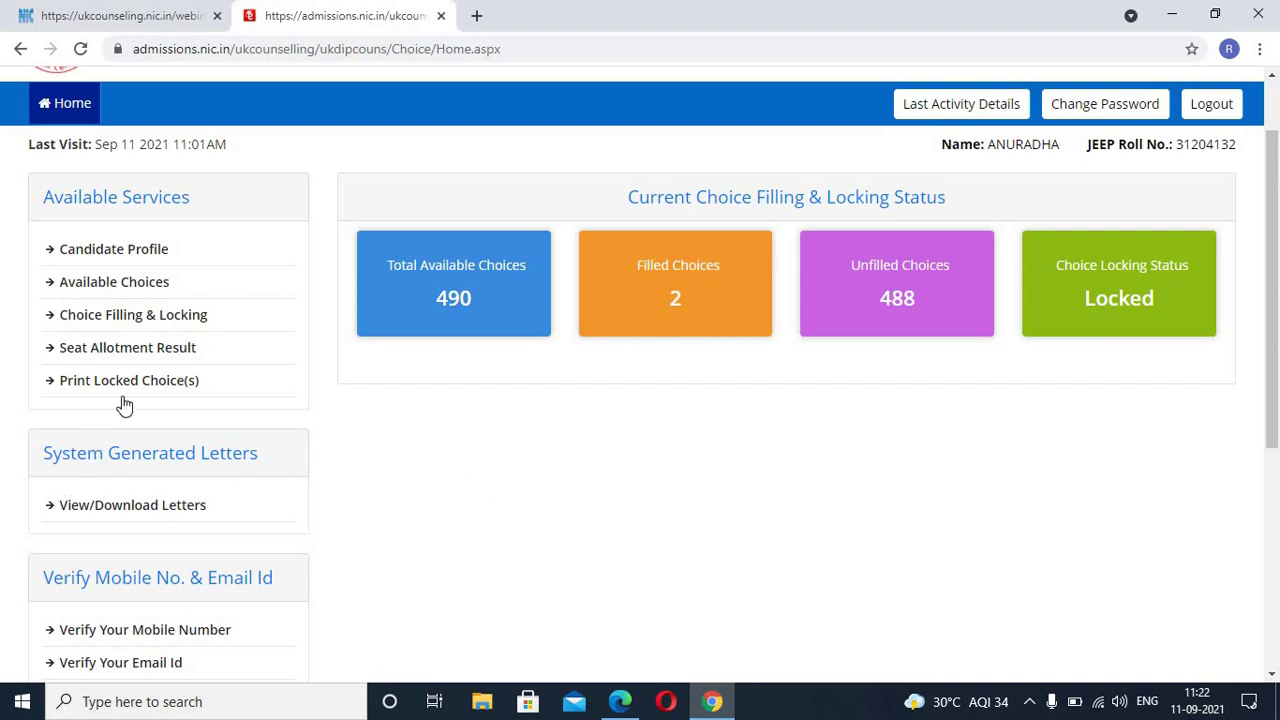
scroll(205, 378, down, 1)
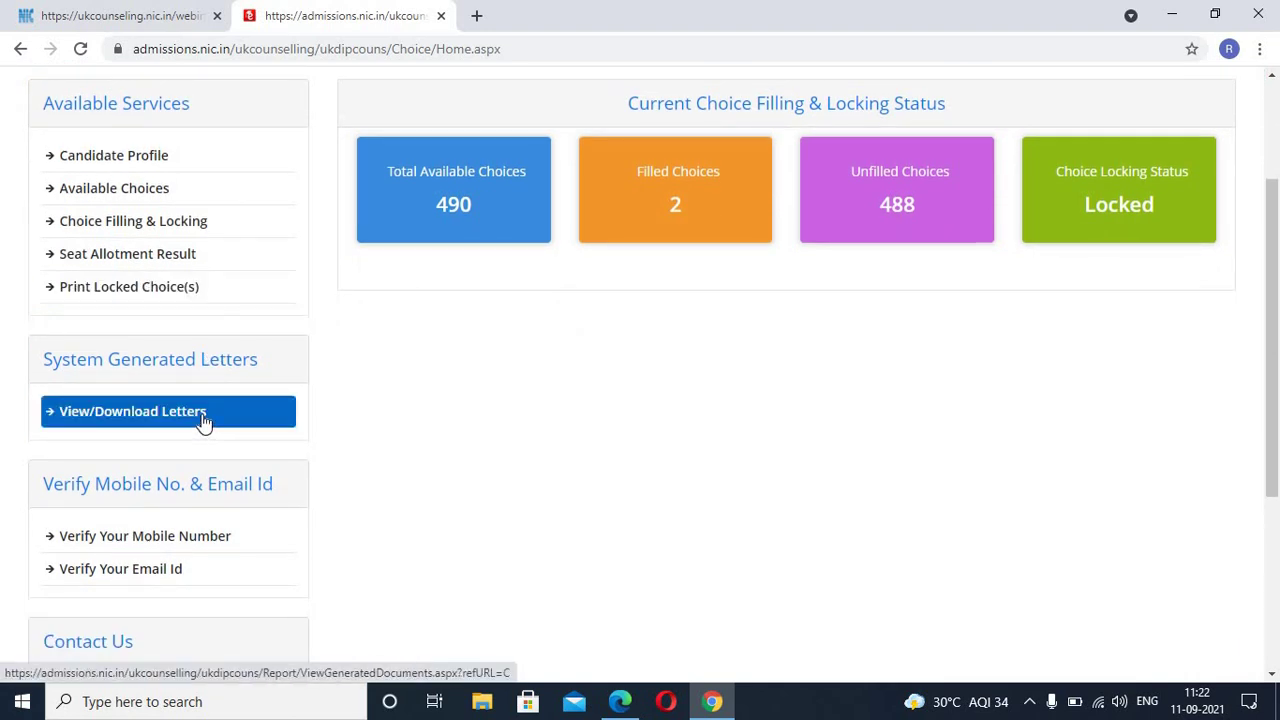
Step: Open View/Download System Generated Letters, check the Letters/Document Type list, then close Chrome
click(211, 413)
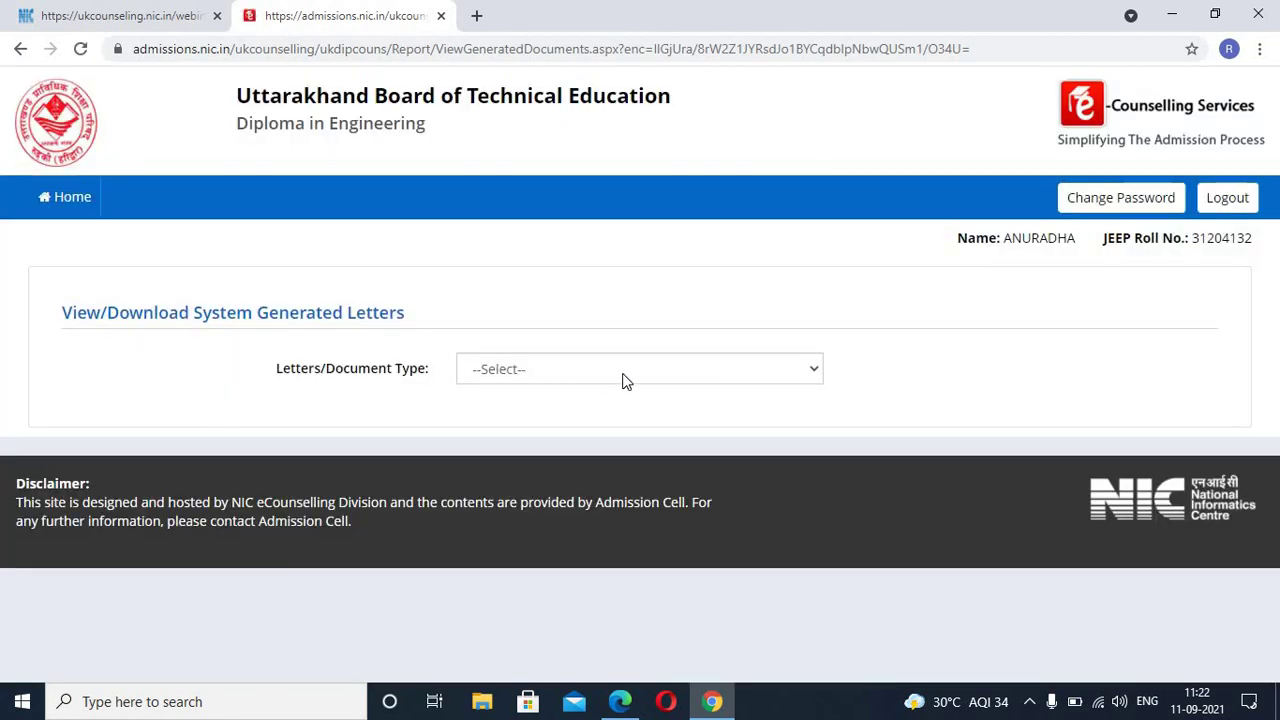
click(622, 374)
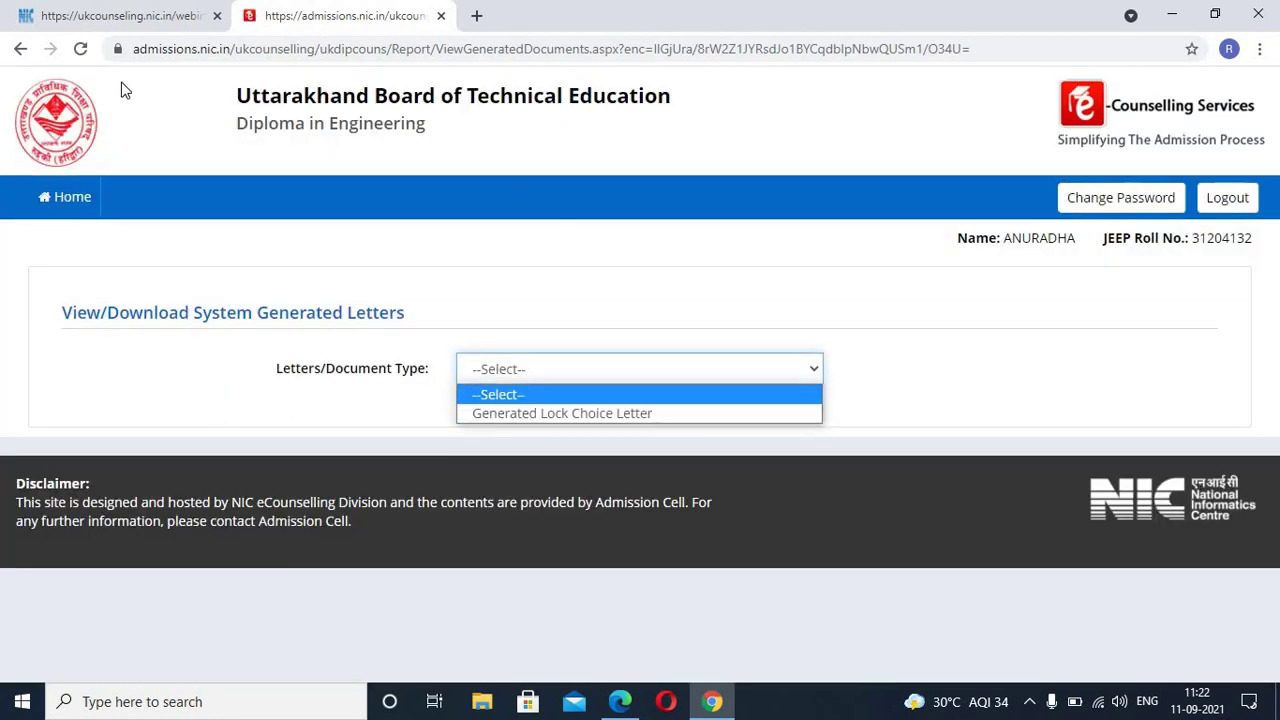
click(16, 52)
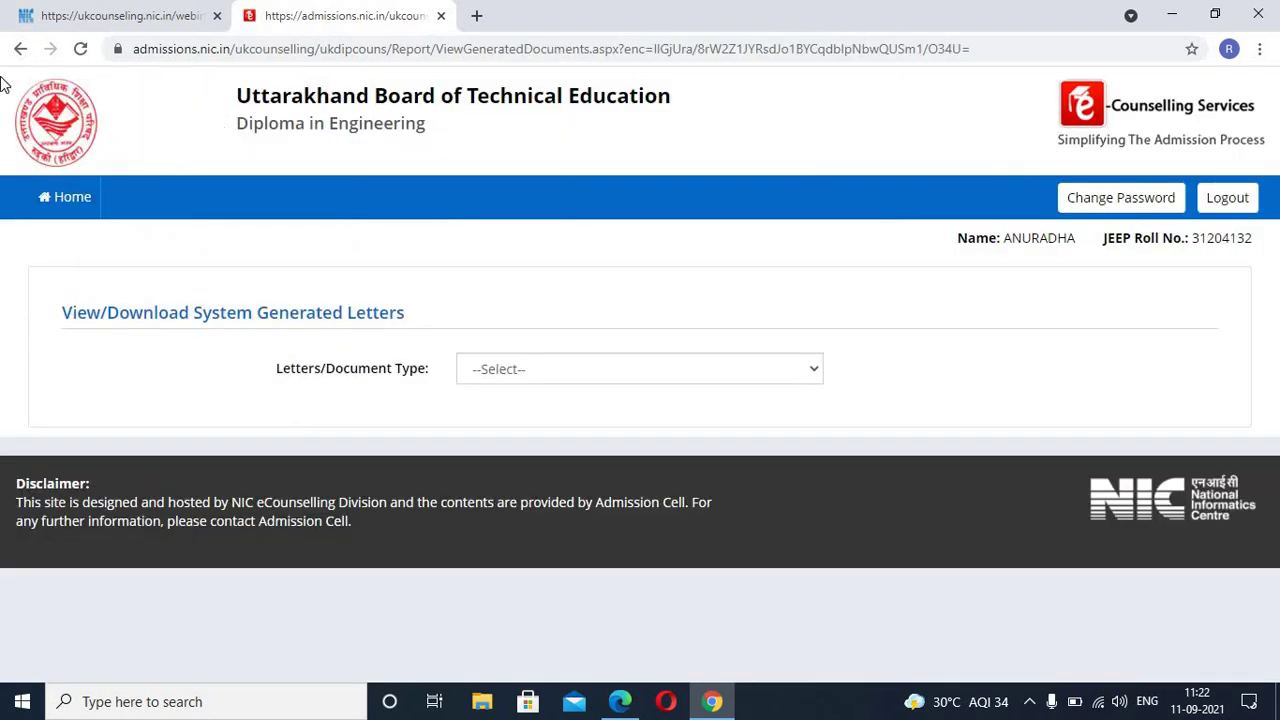
click(14, 50)
click(1272, 10)
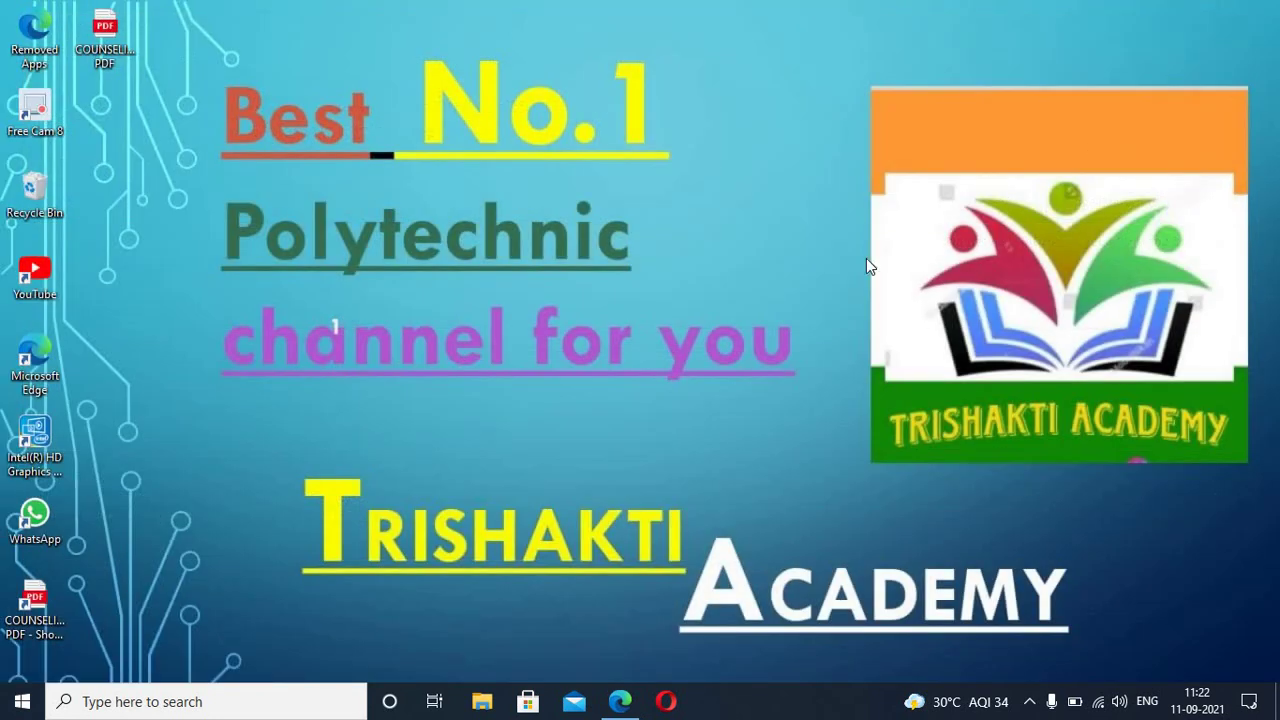